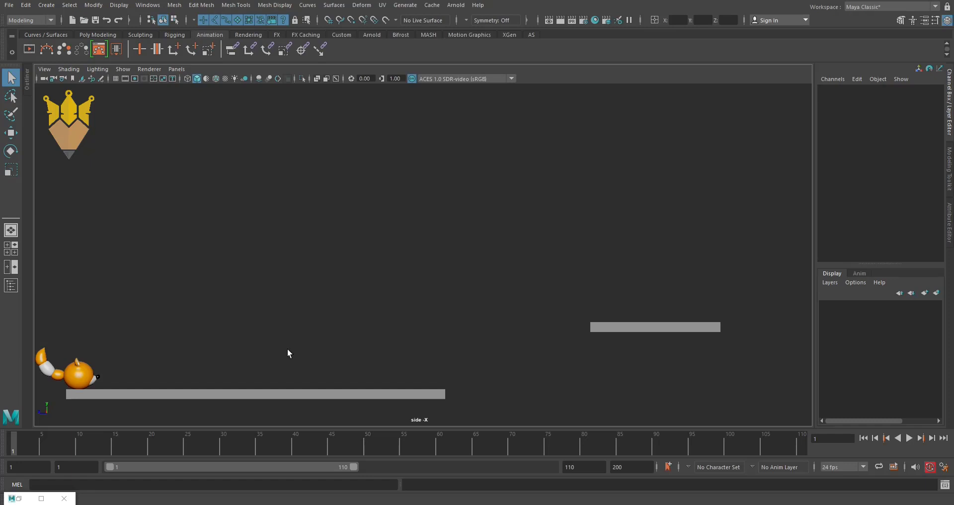
Play the fox's jump, stop at frame 46, reframe the side view and select CTRL_Root.
click(910, 438)
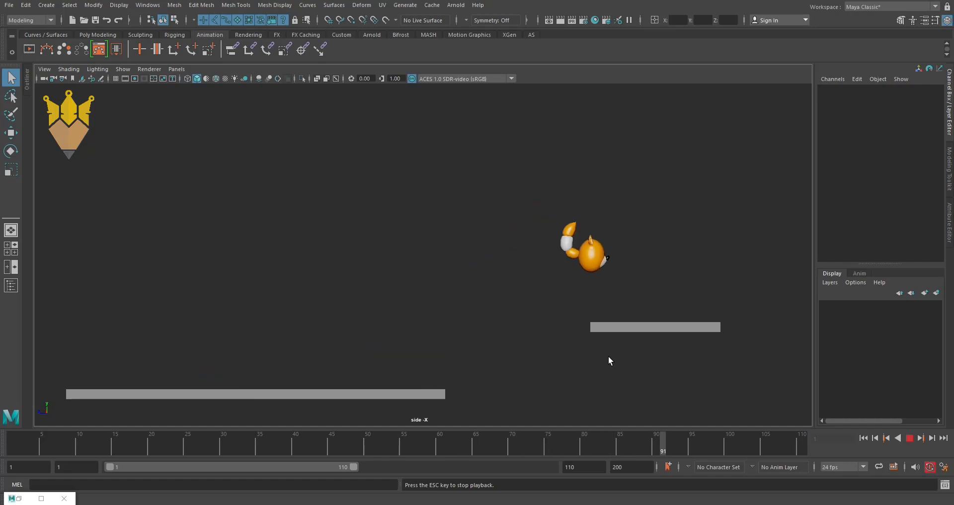
click(909, 439)
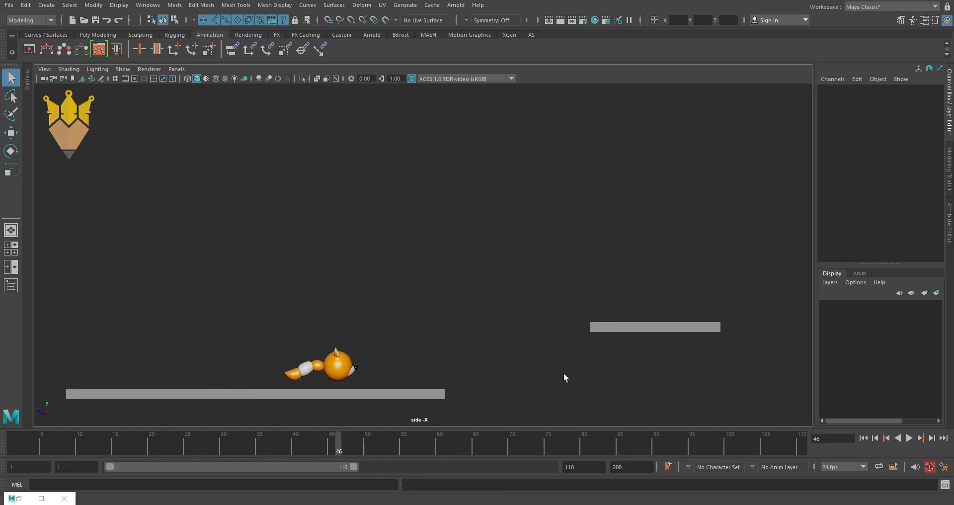
alt+right_drag(541, 365, 376, 328)
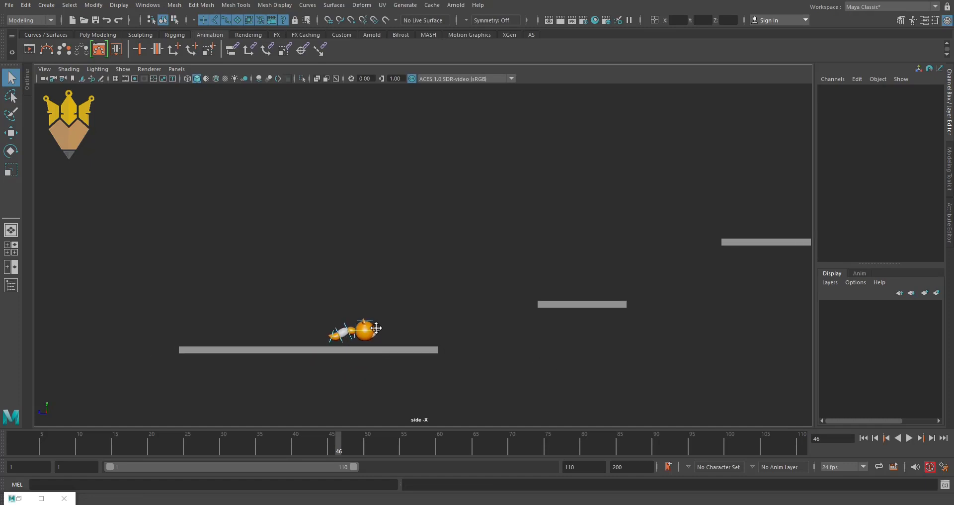
mouse_move(376, 328)
alt+middle_down()
mouse_move(328, 219)
mouse_move(326, 240)
alt+middle_up()
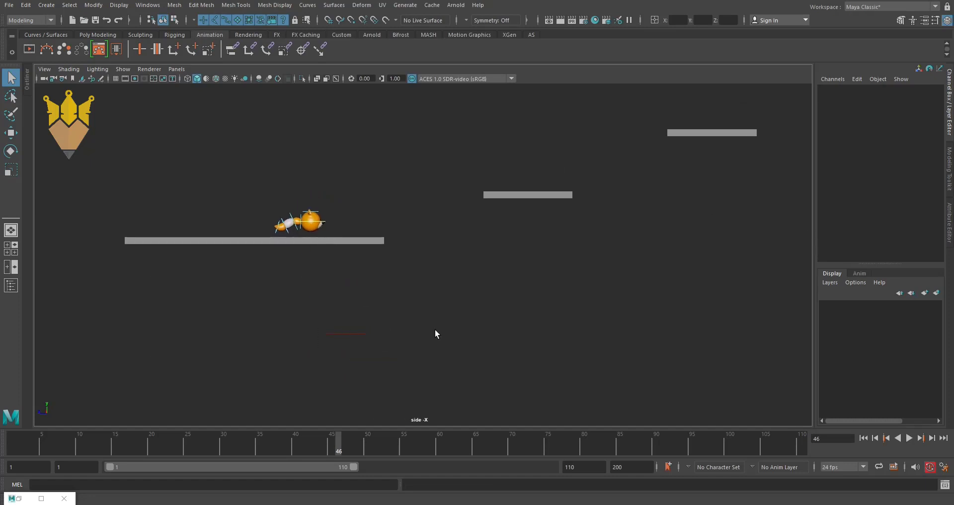
drag(321, 325, 392, 334)
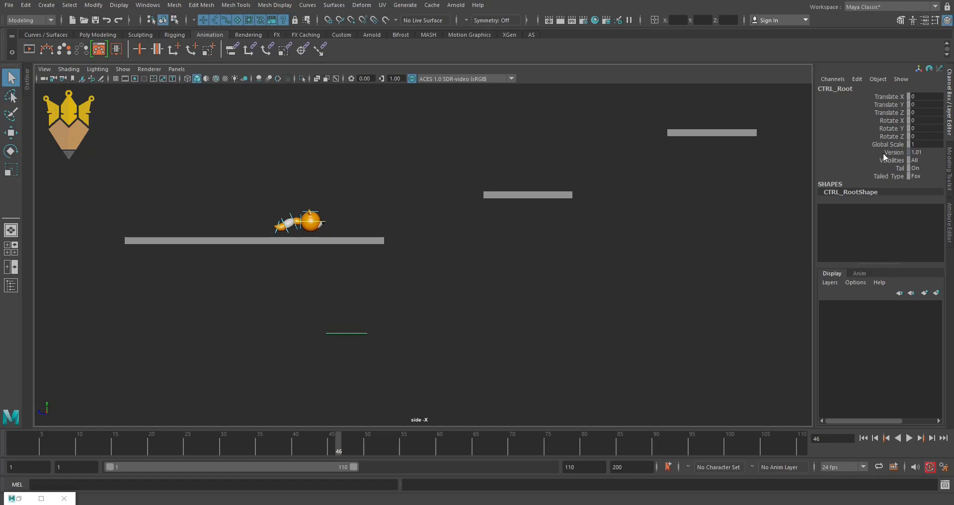
Switch Tailed Type to Simple, then back to Fox.
click(920, 176)
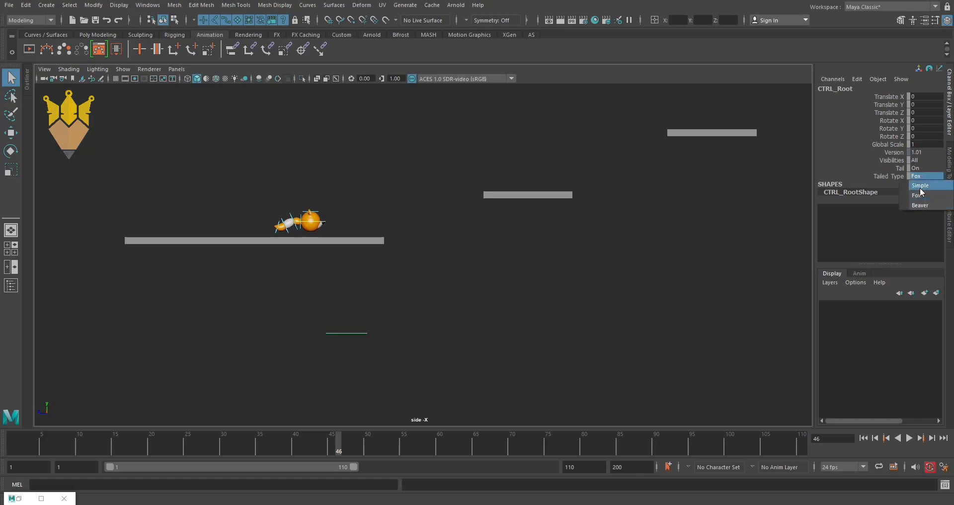
click(920, 187)
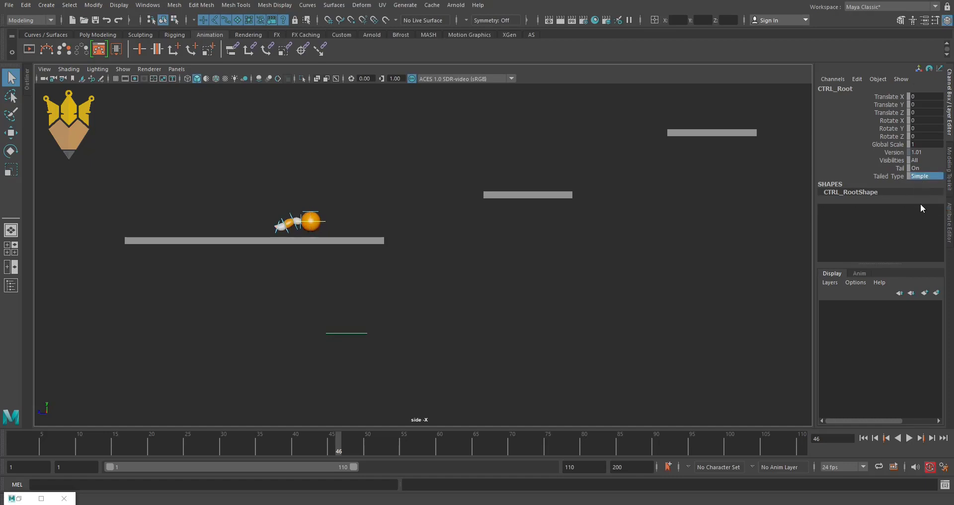
click(922, 176)
click(922, 195)
Zoom in on the fox and scrub from frame 1 to about frame 59.
alt+right_drag(286, 296, 386, 284)
alt+middle_drag(385, 283, 285, 379)
alt+right_drag(285, 379, 425, 349)
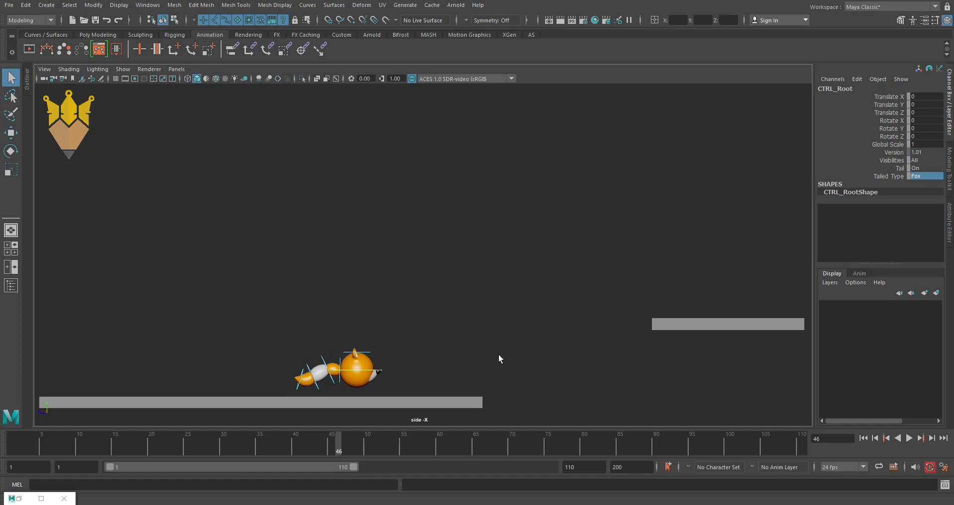
scroll(491, 343, down, 1)
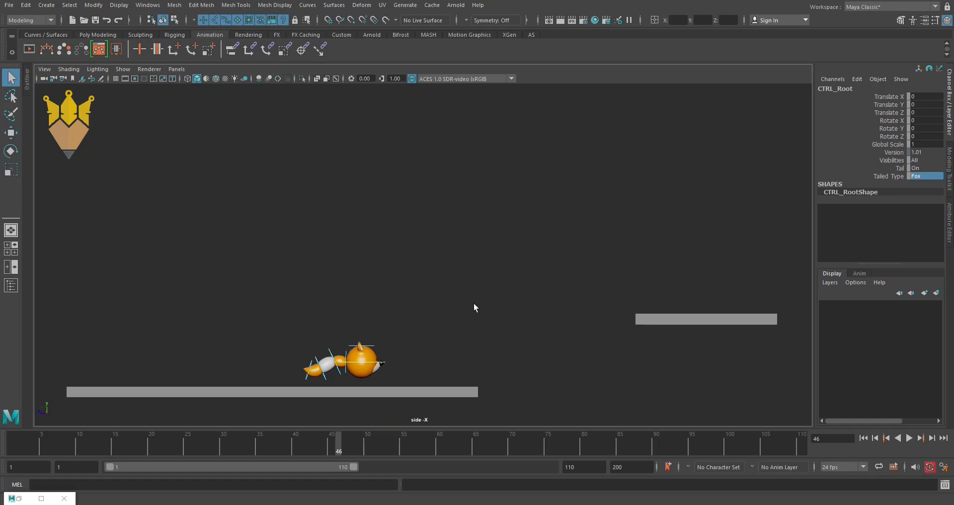
scroll(502, 305, up, 1)
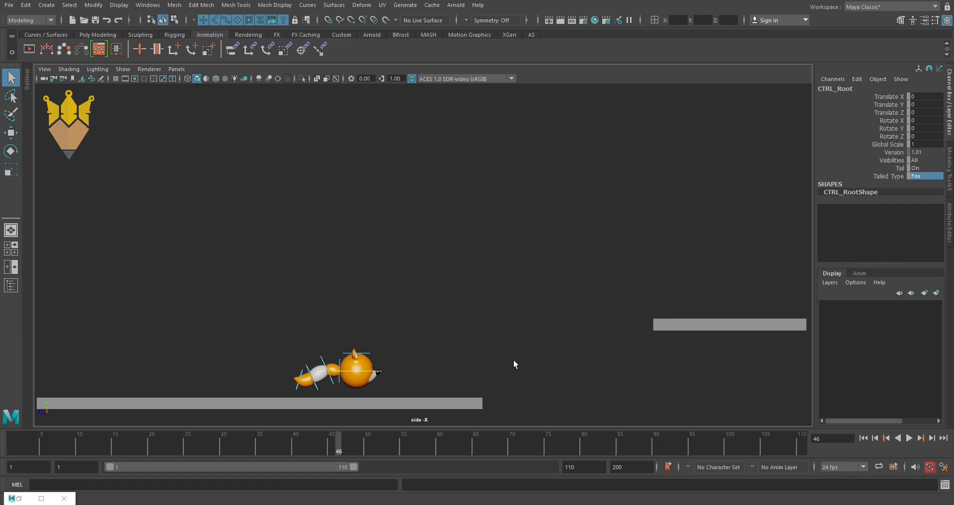
drag(315, 441, 13, 442)
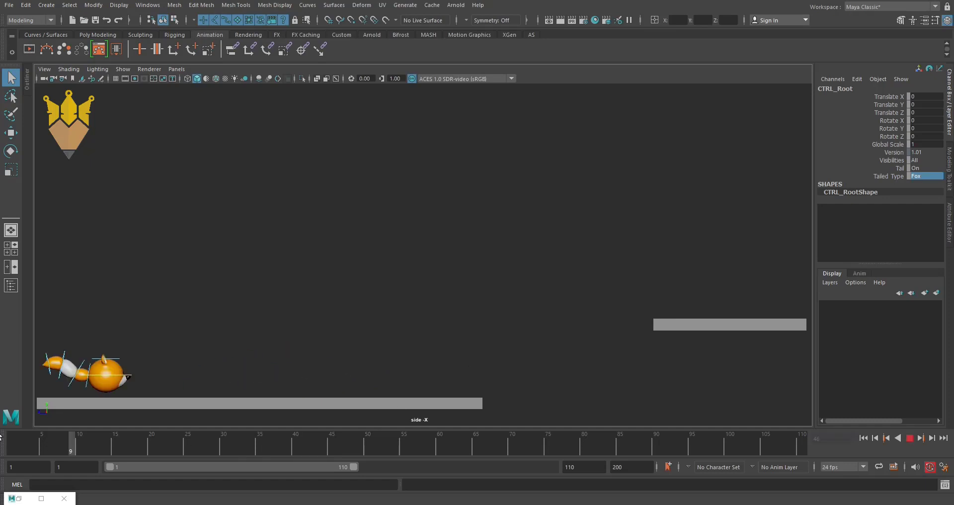
mouse_move(76, 446)
mouse_down()
mouse_move(481, 449)
mouse_move(367, 450)
mouse_move(437, 450)
mouse_up()
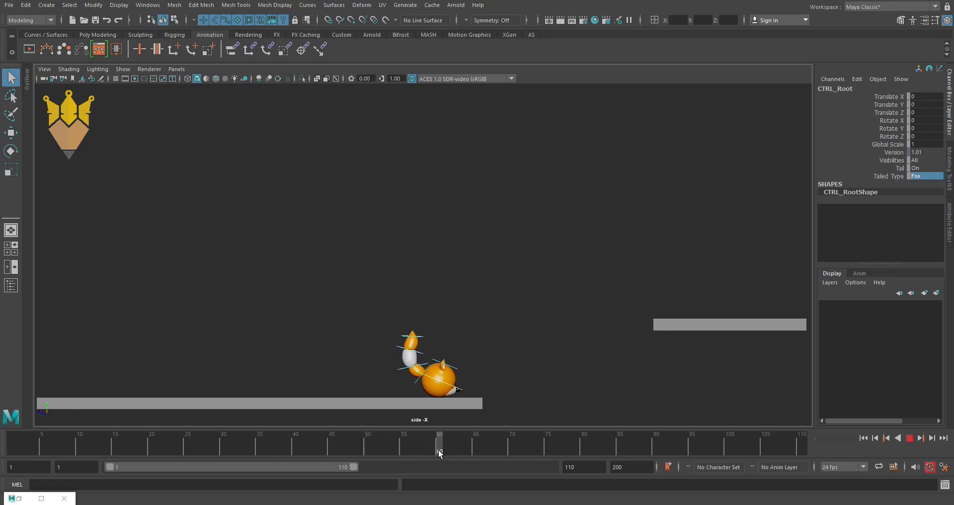
At frame 60, set Tailed Type to Simple and check the tail around frames 50–60.
click(930, 177)
click(931, 185)
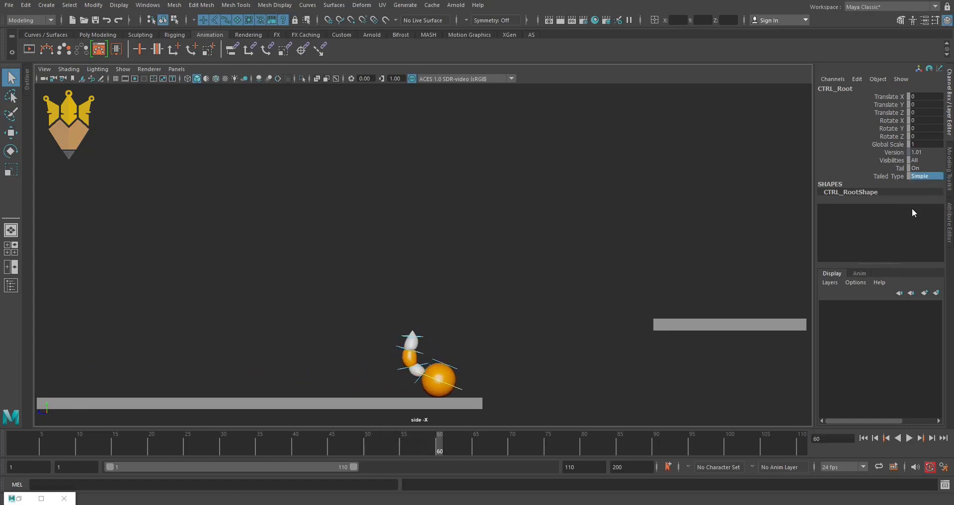
drag(455, 444, 419, 466)
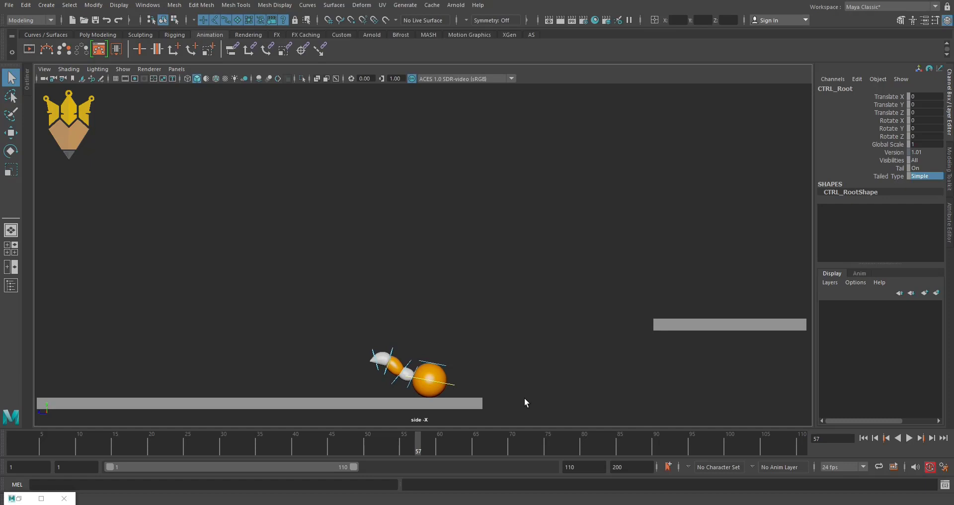
Set Tailed Type back to Fox and scrub back to frame 23.
click(926, 176)
click(925, 194)
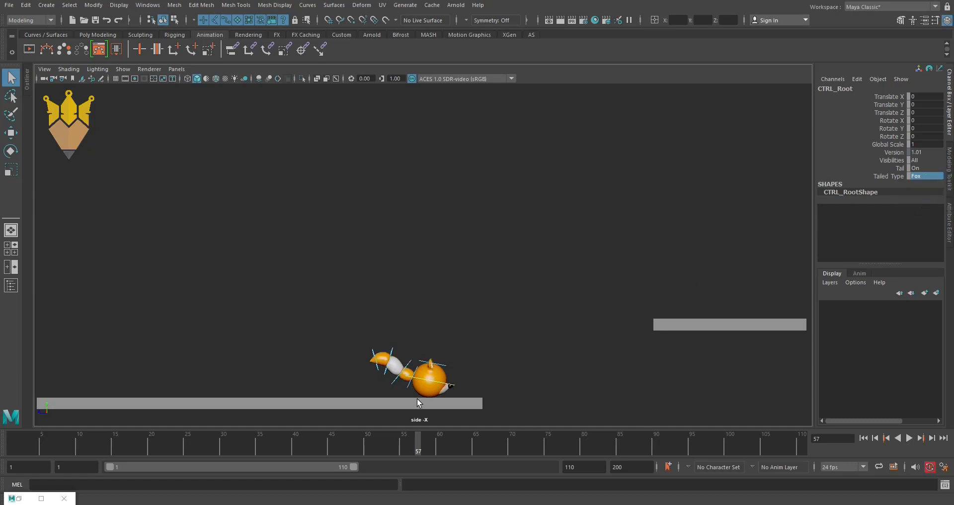
mouse_move(384, 443)
mouse_down()
mouse_move(38, 443)
mouse_move(173, 444)
mouse_up()
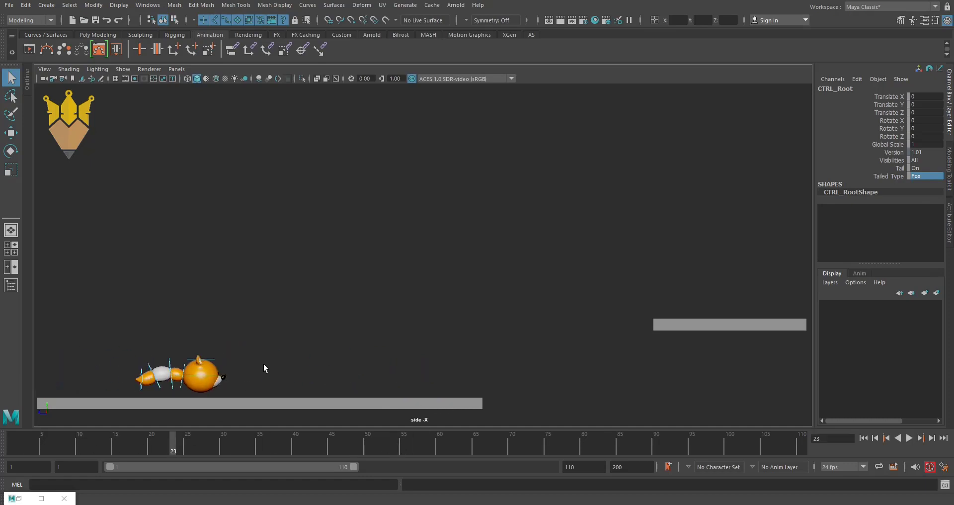
mouse_move(263, 363)
alt+middle_down()
mouse_move(352, 305)
mouse_move(294, 334)
mouse_move(296, 357)
mouse_move(277, 363)
mouse_move(288, 367)
mouse_move(276, 377)
alt+middle_up()
scroll(283, 362, up, 1)
Rewind to frame 1 and scrub forward to frame 61 to review the jump.
drag(171, 443, 0, 449)
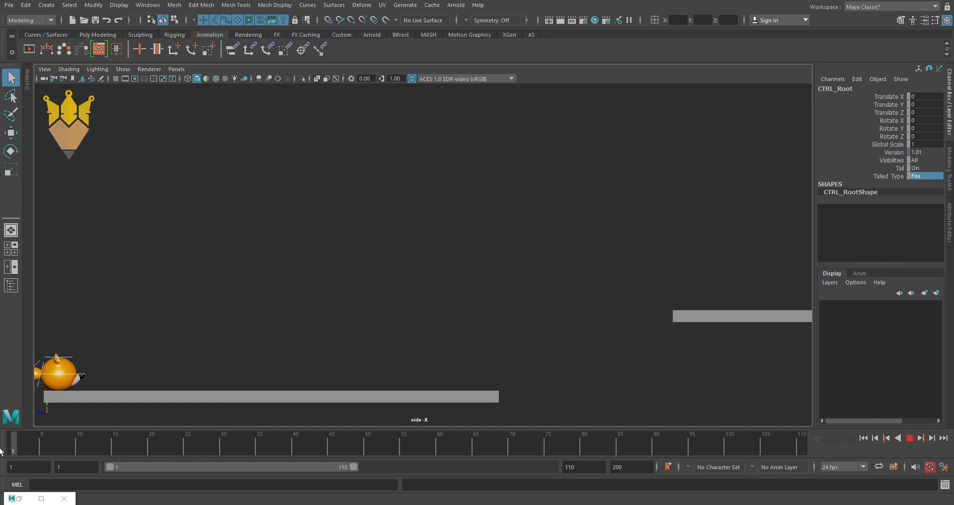
mouse_move(287, 383)
alt+right_down()
mouse_move(209, 386)
mouse_move(193, 396)
alt+right_up()
mouse_move(42, 446)
mouse_down()
mouse_move(258, 443)
mouse_move(465, 458)
mouse_move(435, 459)
mouse_move(447, 459)
mouse_up()
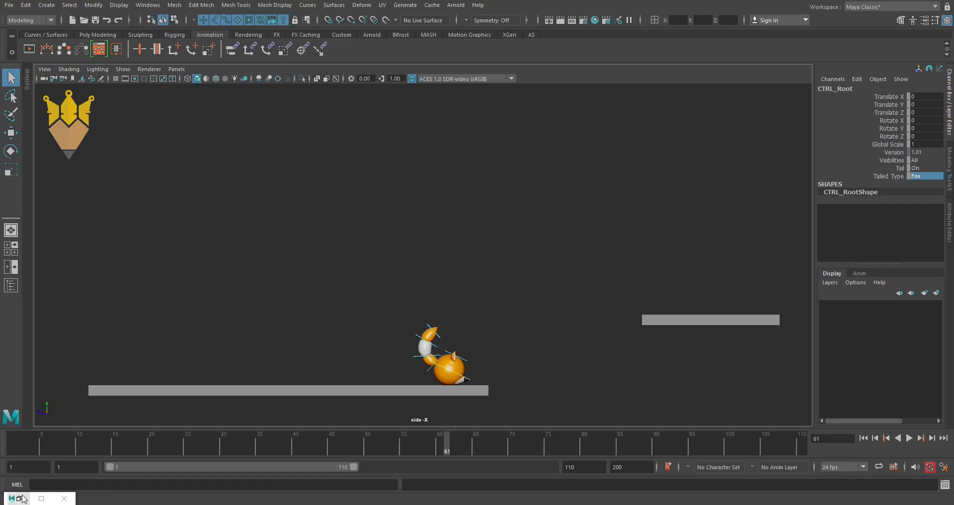
Show only CTRL_Main's Rotate X curve framed in the Graph Editor, then minimize it.
click(42, 498)
click(444, 370)
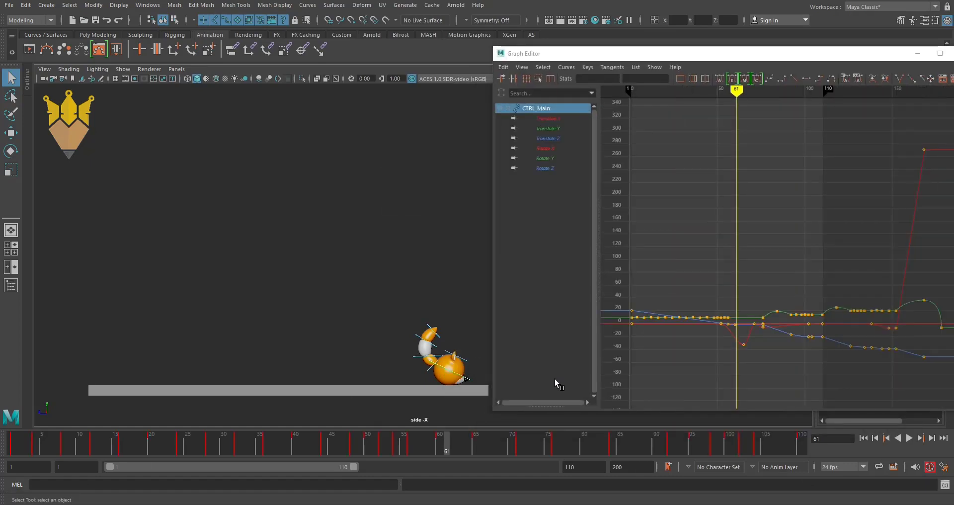
click(546, 148)
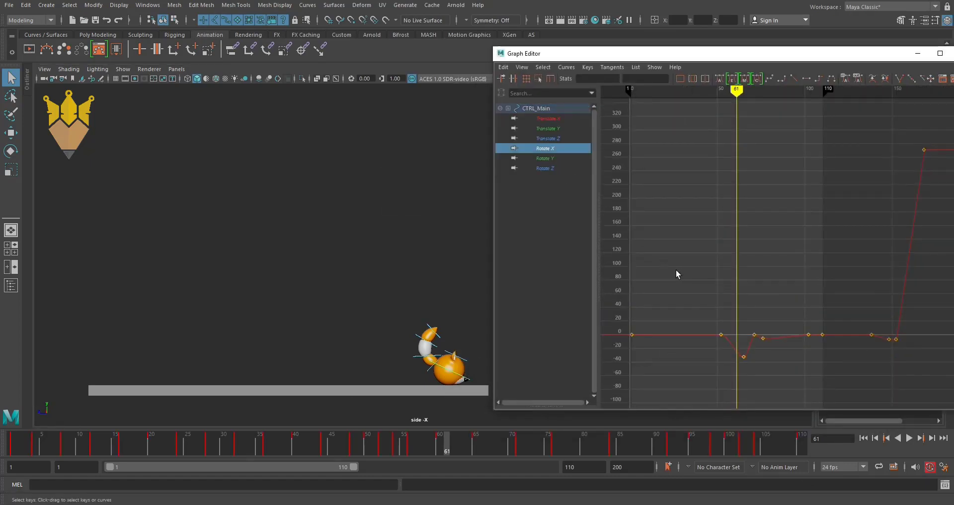
scroll(812, 341, up, 5)
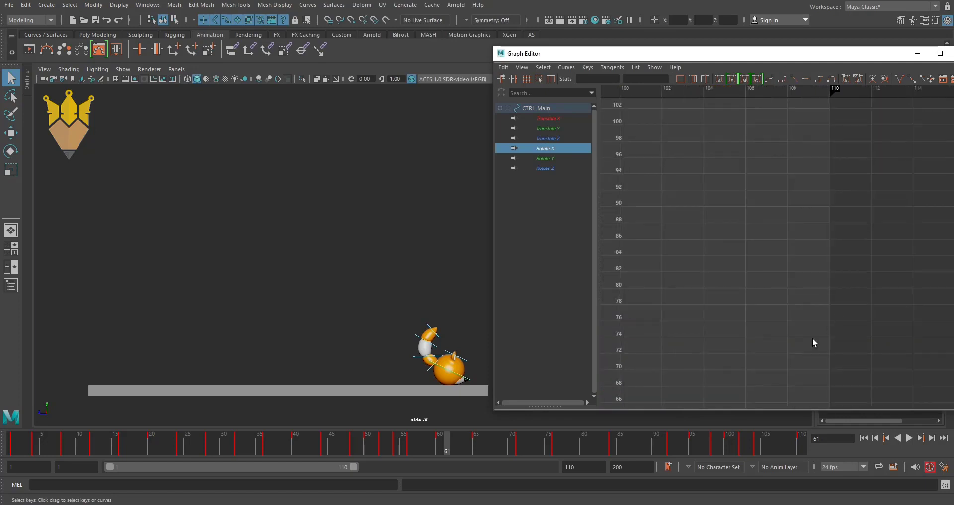
scroll(778, 330, down, 2)
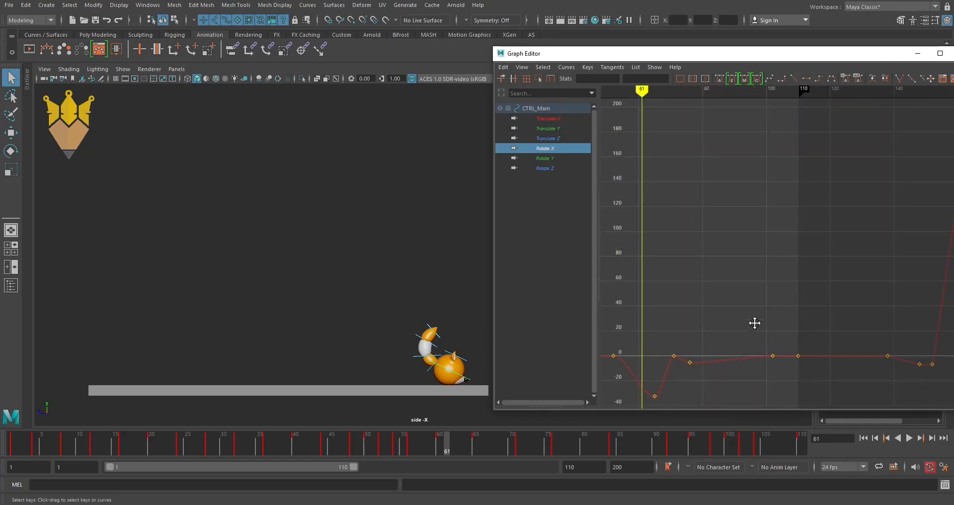
alt+middle_drag(754, 321, 775, 290)
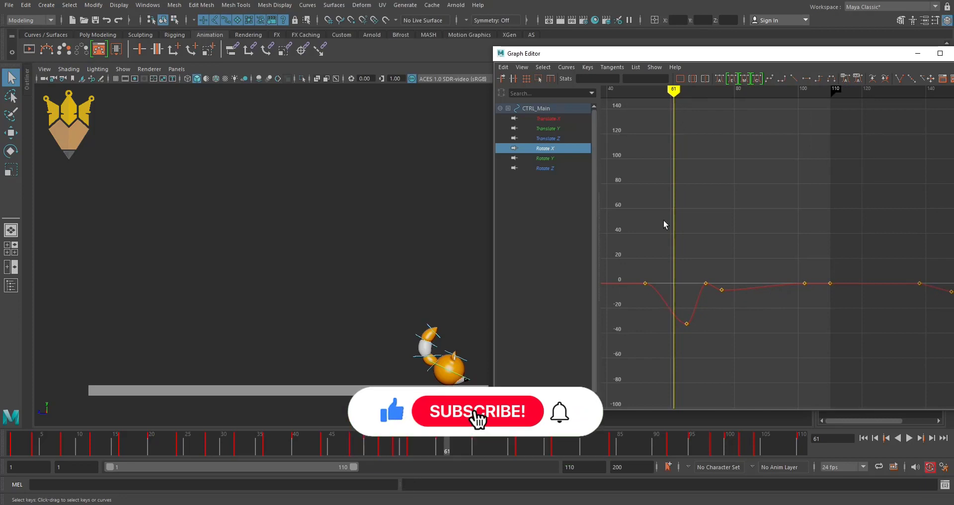
click(918, 53)
Scrub frames 84 to 97 through the right-platform landing, then start playback.
drag(447, 444, 615, 448)
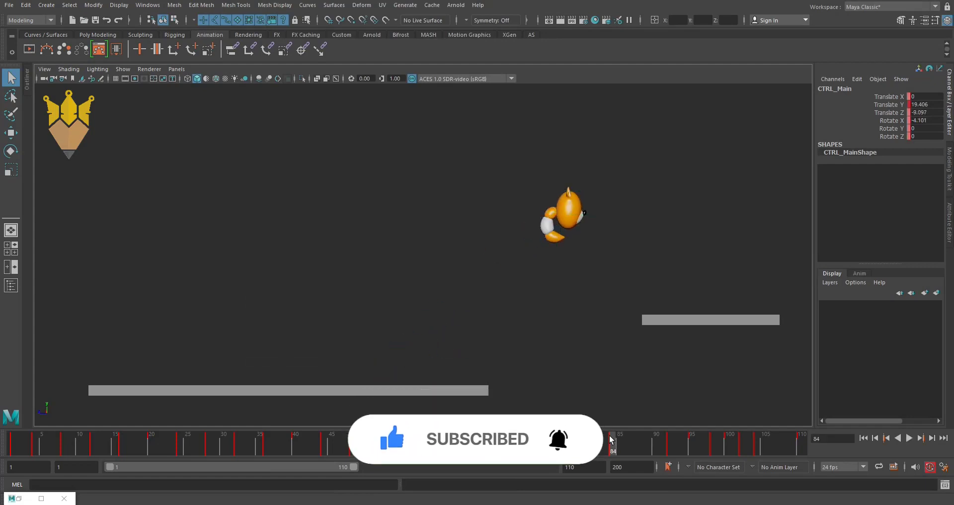
drag(586, 445, 670, 450)
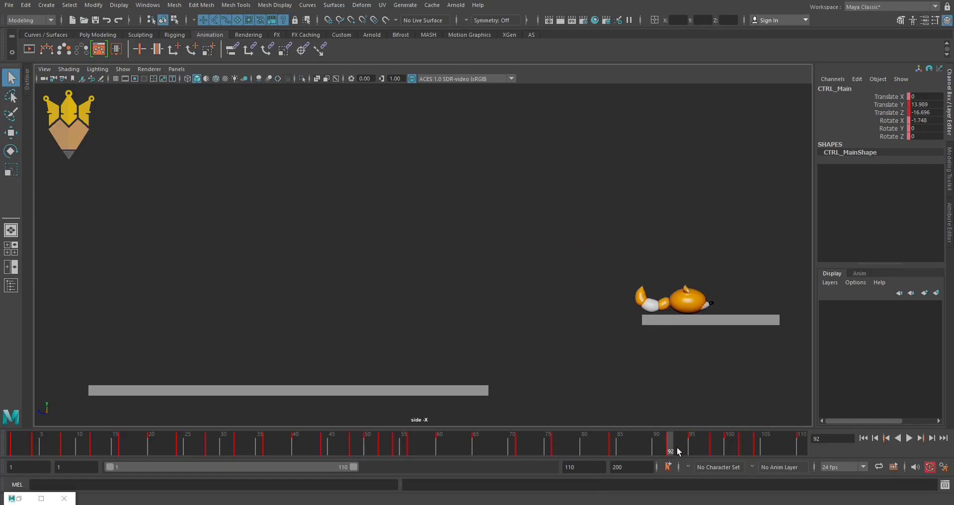
drag(673, 449, 687, 448)
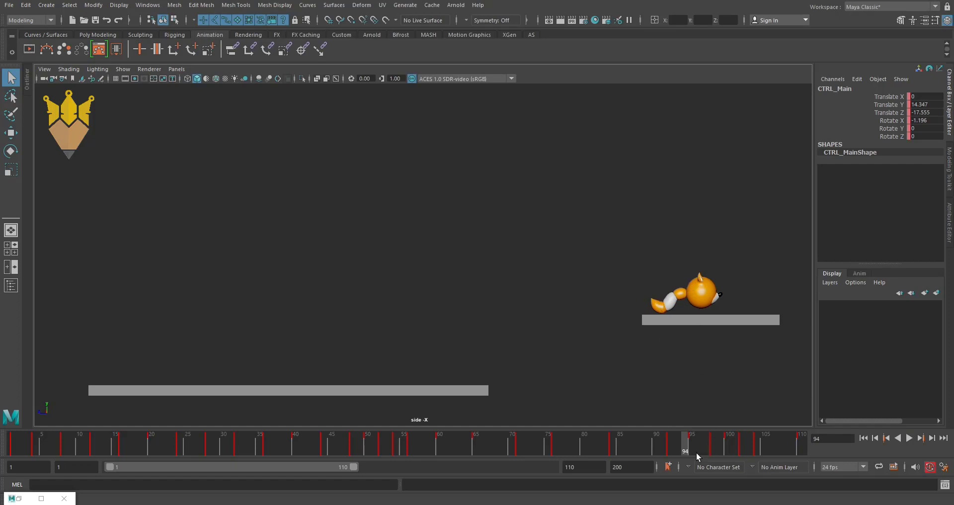
mouse_move(689, 450)
mouse_down()
mouse_move(678, 447)
mouse_move(703, 446)
mouse_move(663, 446)
mouse_move(707, 447)
mouse_up()
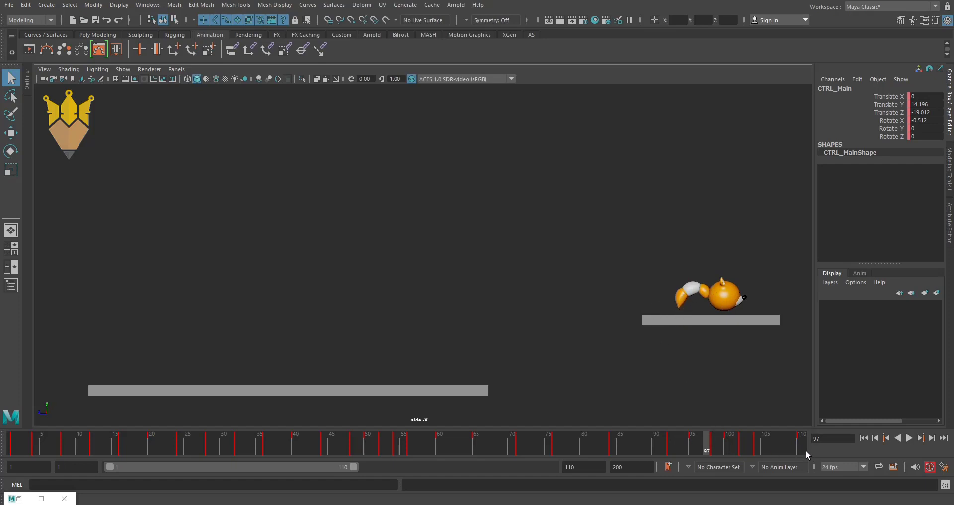
click(910, 437)
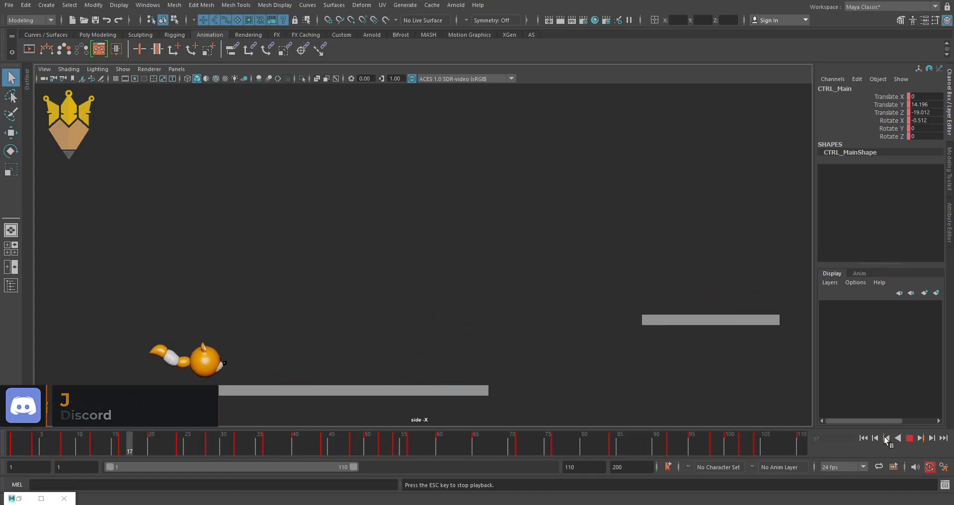
Stop at frame 47, shift the timeline to frames 35–144, and replay to frame 75.
click(910, 437)
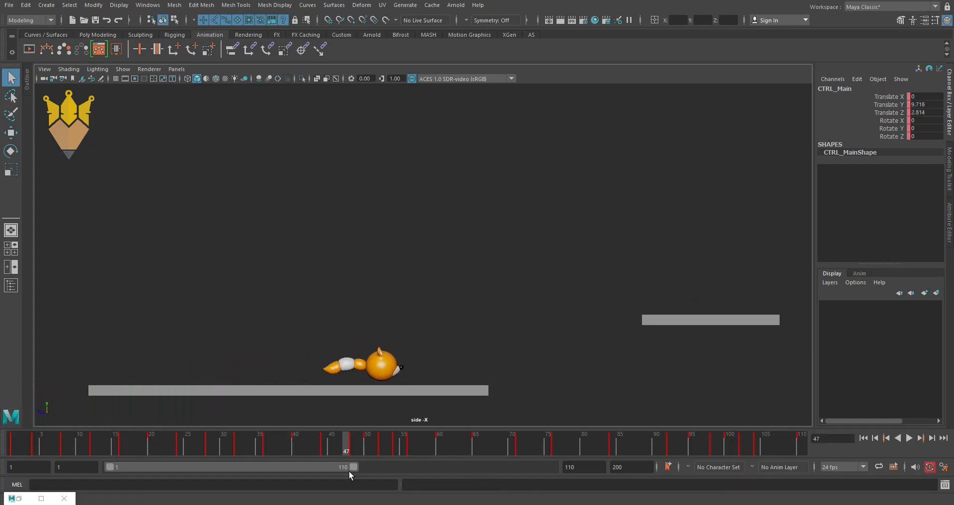
drag(329, 466, 405, 467)
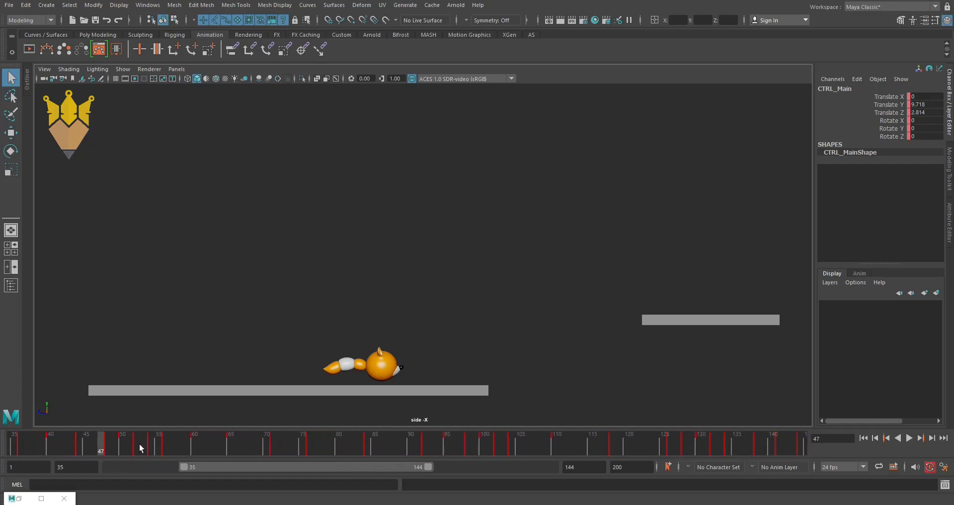
key(alt+v)
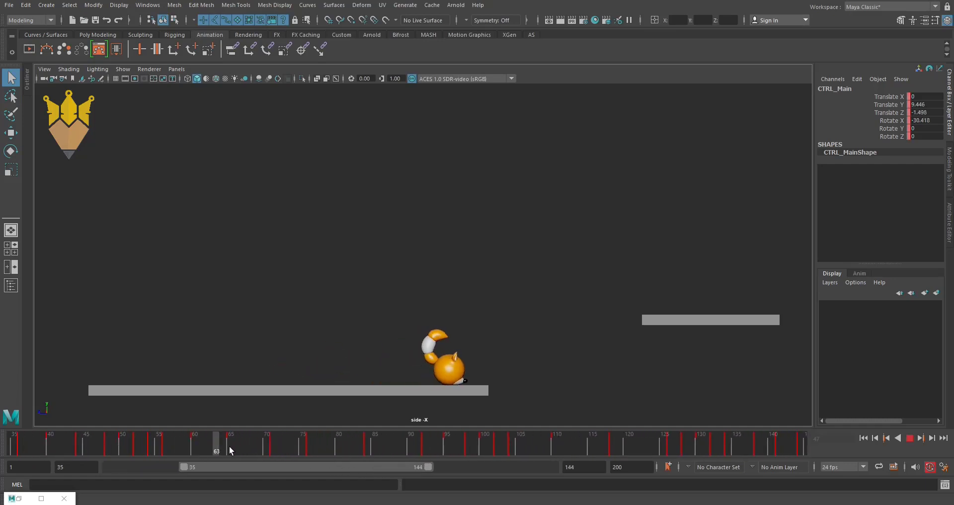
drag(229, 446, 394, 469)
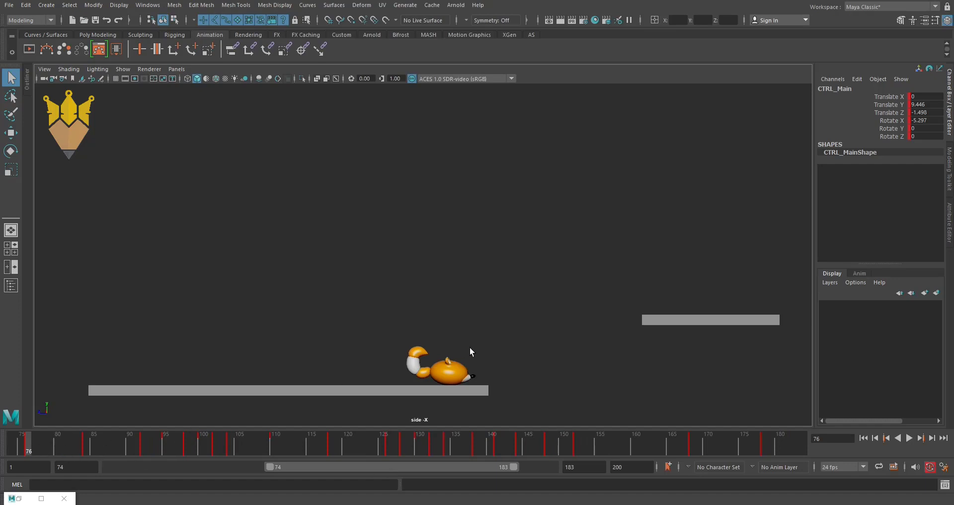
Pan to the middle platform, preview the jump, stop, shift range to 61–170, and deselect.
alt+middle_drag(469, 348, 211, 368)
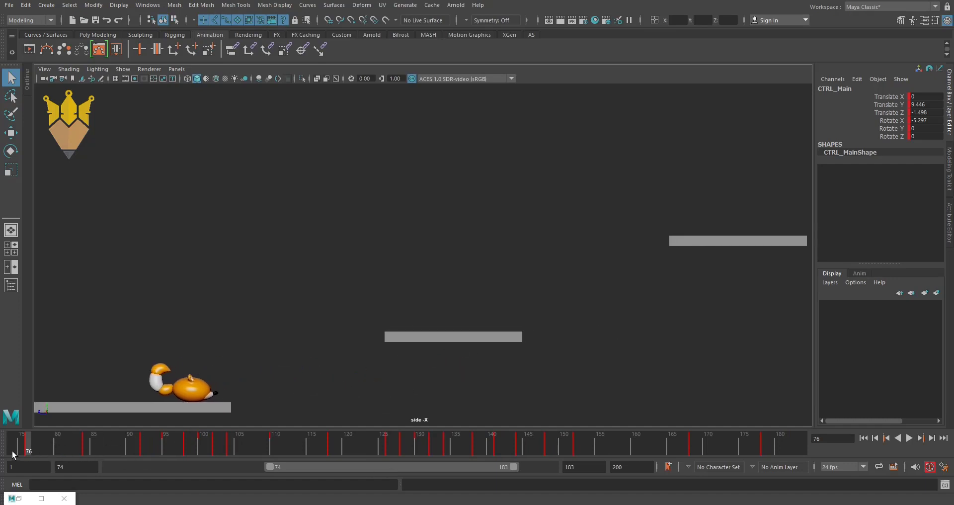
mouse_move(13, 455)
mouse_down()
mouse_move(73, 448)
mouse_move(294, 467)
mouse_move(194, 477)
mouse_move(283, 475)
mouse_move(235, 478)
mouse_move(254, 476)
mouse_move(1, 469)
mouse_move(72, 469)
mouse_up()
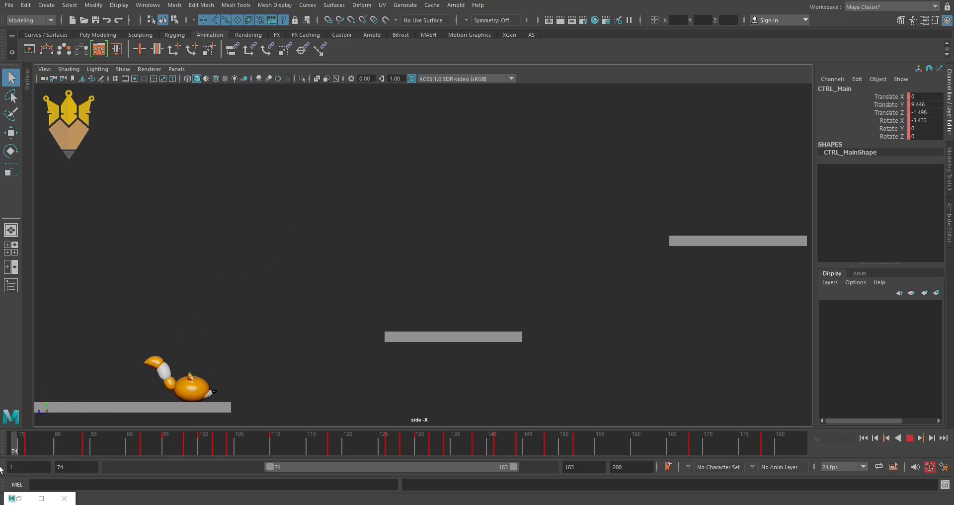
key(Escape)
drag(298, 468, 270, 468)
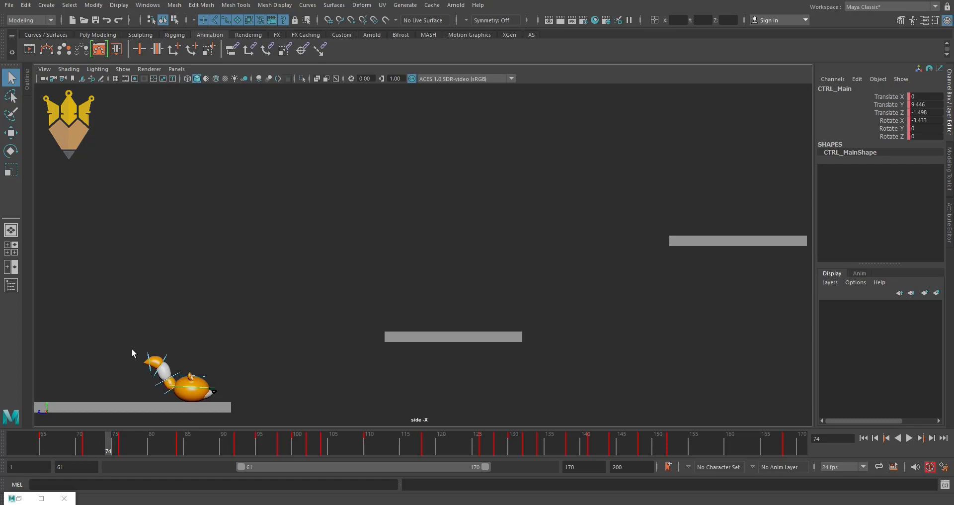
drag(132, 348, 151, 324)
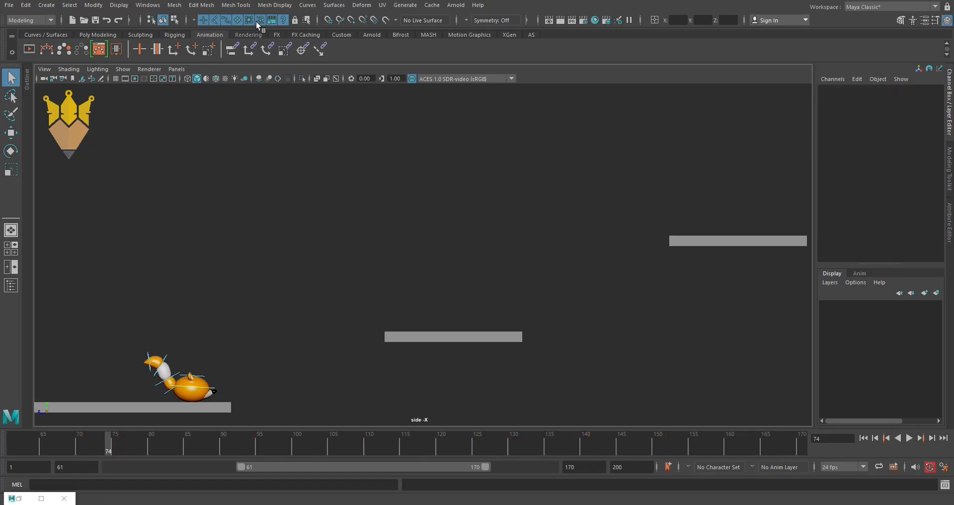
Select tail control CTRL_kuyruk_01 and copy its key at frame 73.
drag(130, 306, 166, 396)
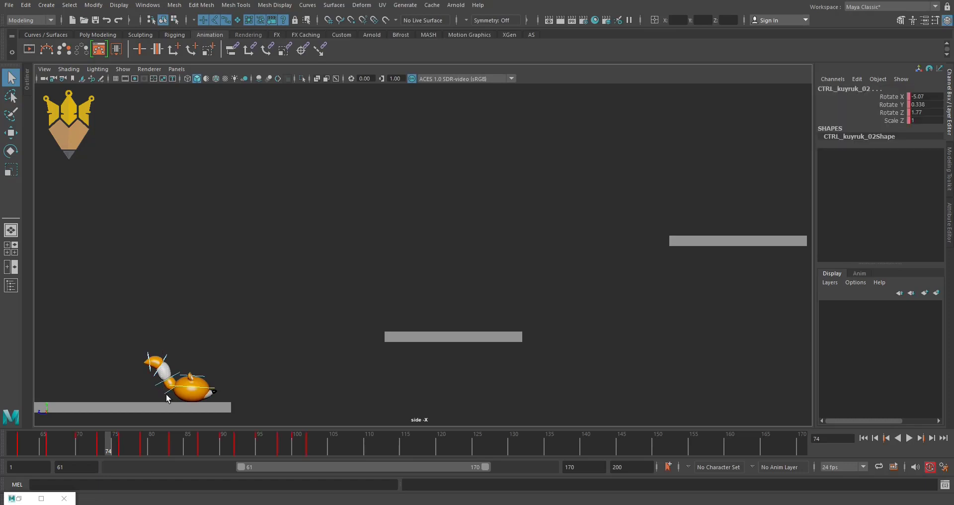
key(Up)
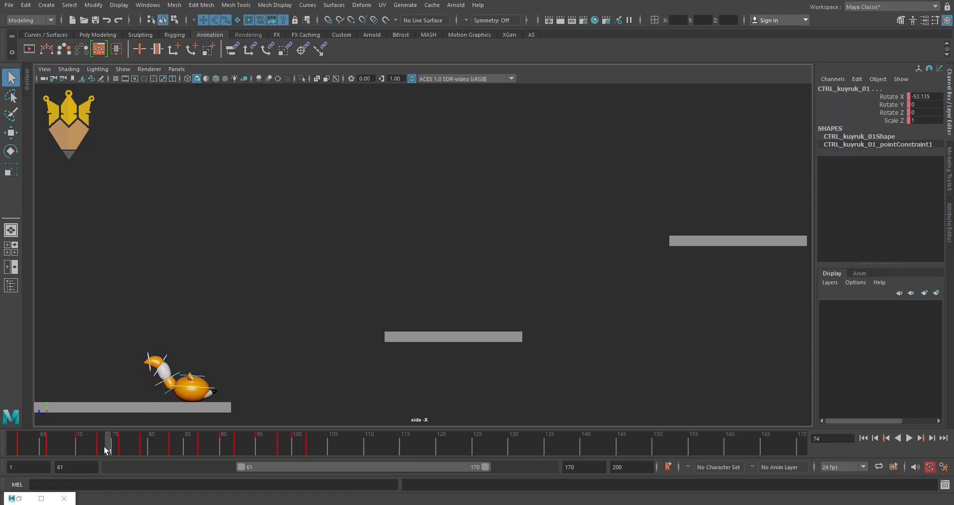
mouse_move(103, 446)
mouse_down()
mouse_move(43, 451)
mouse_move(121, 458)
mouse_move(102, 457)
mouse_move(102, 448)
mouse_up()
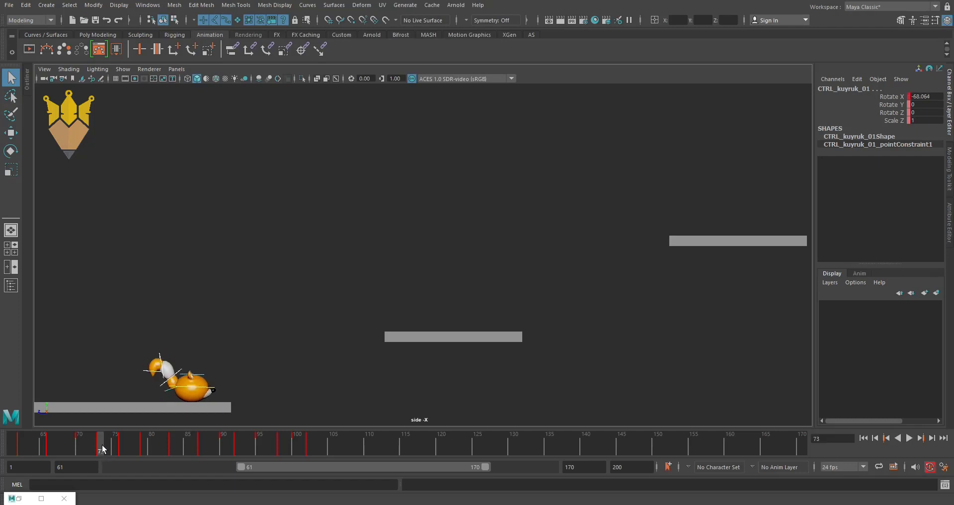
right_click(102, 449)
mouse_move(159, 279)
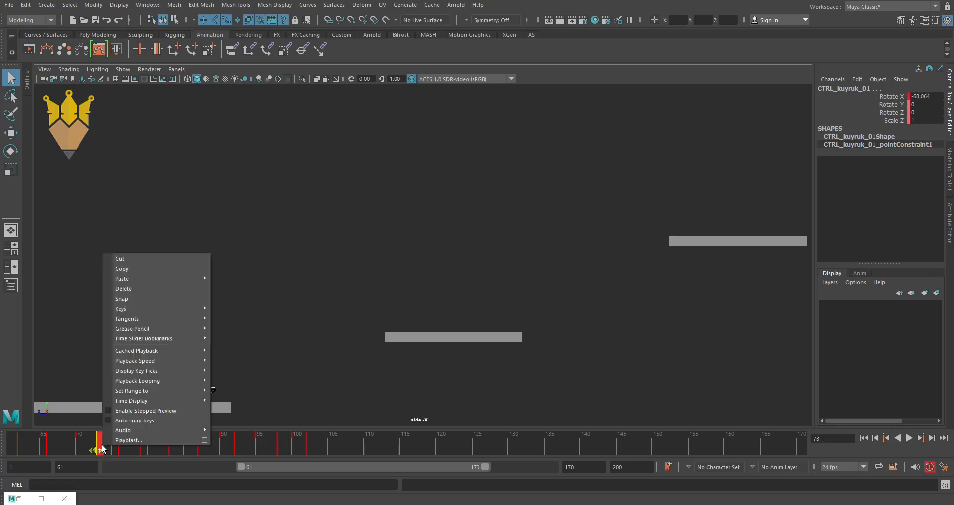
click(157, 270)
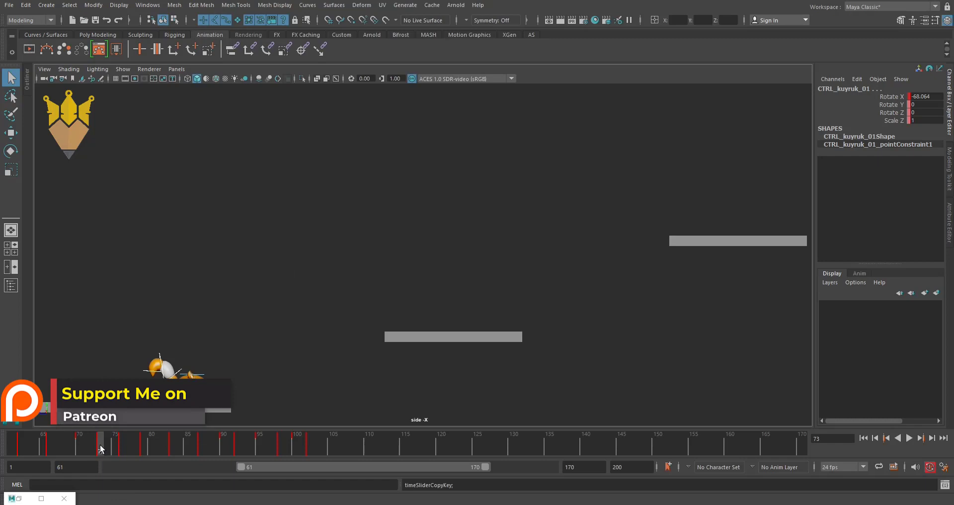
Paste the frame-73 tail key at frame 106 and check the pose before it.
mouse_move(100, 444)
mouse_down()
mouse_move(377, 465)
mouse_move(308, 464)
mouse_move(339, 465)
mouse_up()
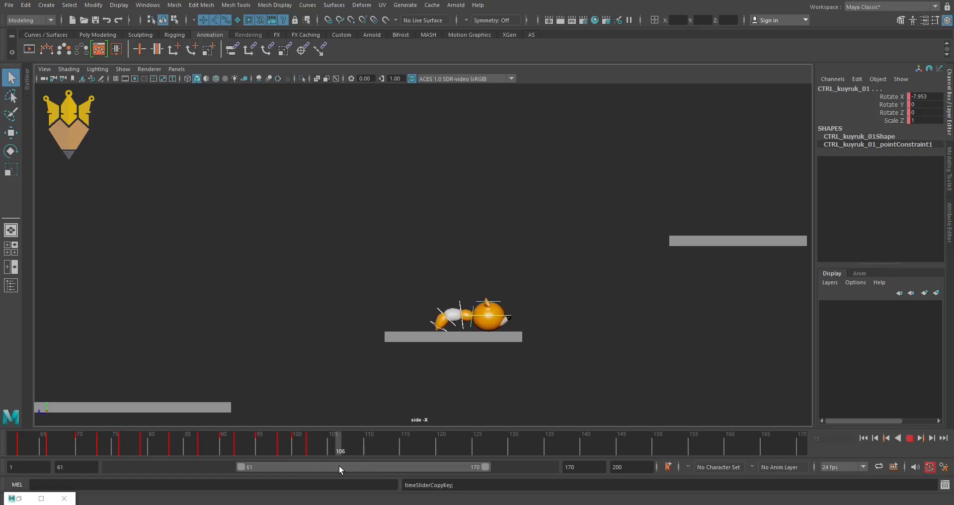
right_click(341, 449)
mouse_move(399, 282)
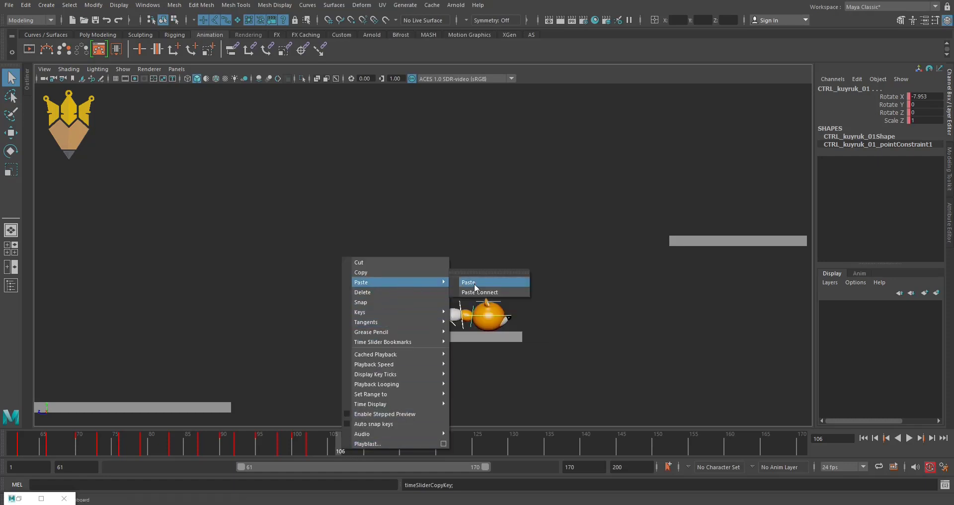
click(474, 287)
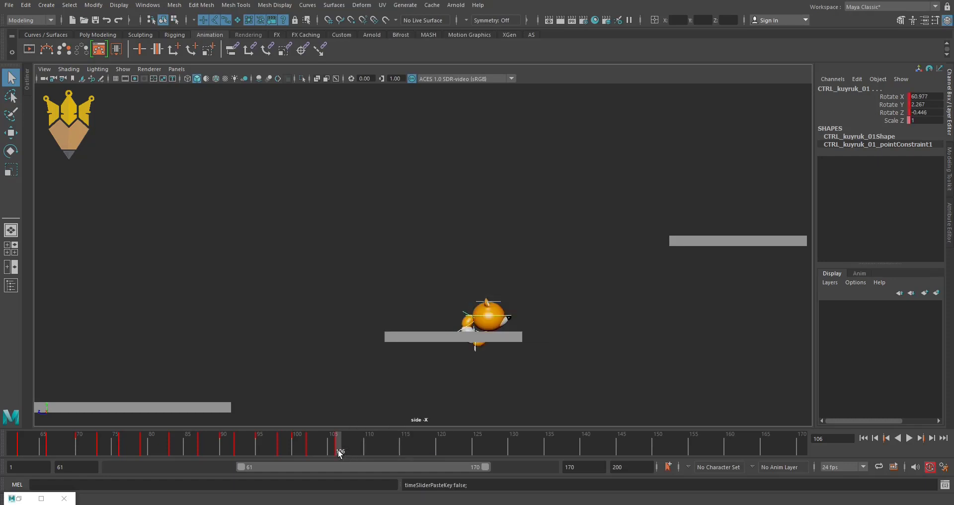
mouse_move(340, 451)
mouse_down()
mouse_move(33, 447)
mouse_move(98, 451)
mouse_up()
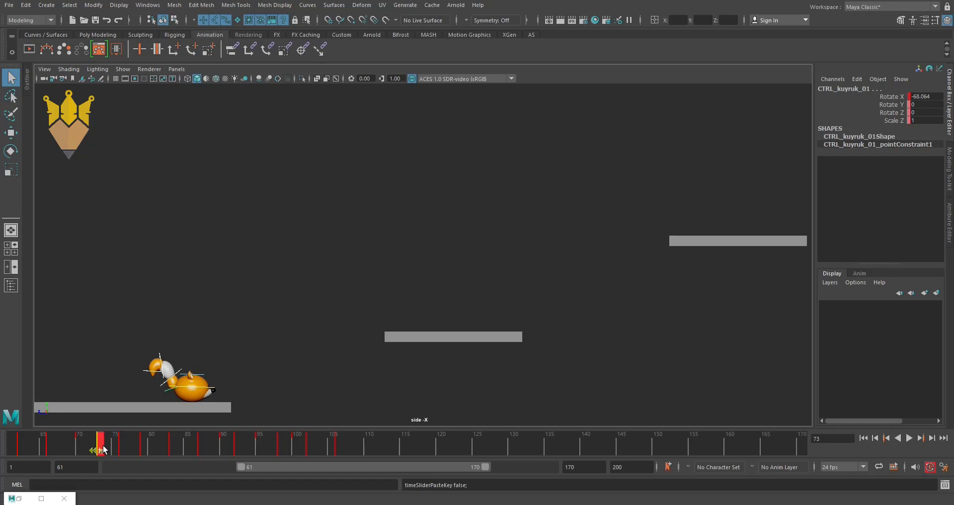
Copy the frame-73 tail key again and paste it at frame 106.
shift+click(101, 447)
right_click(101, 446)
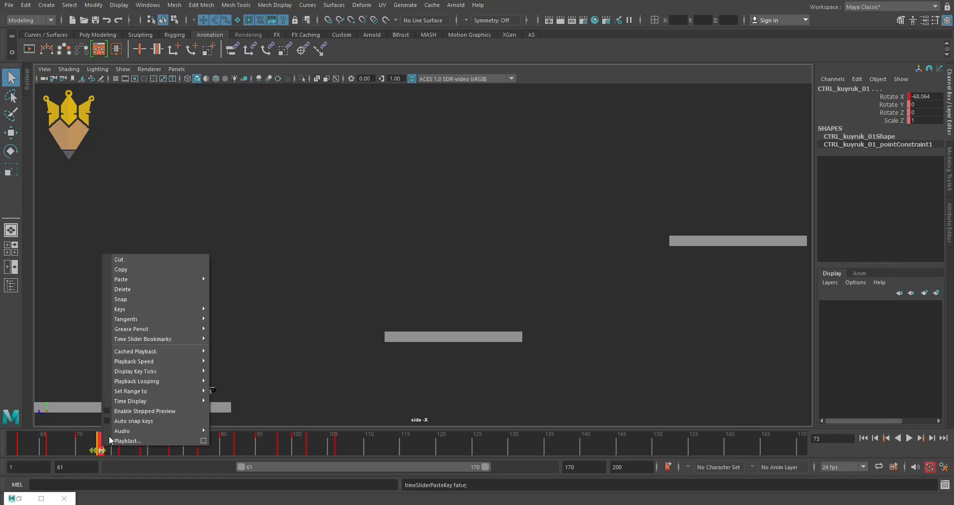
click(148, 270)
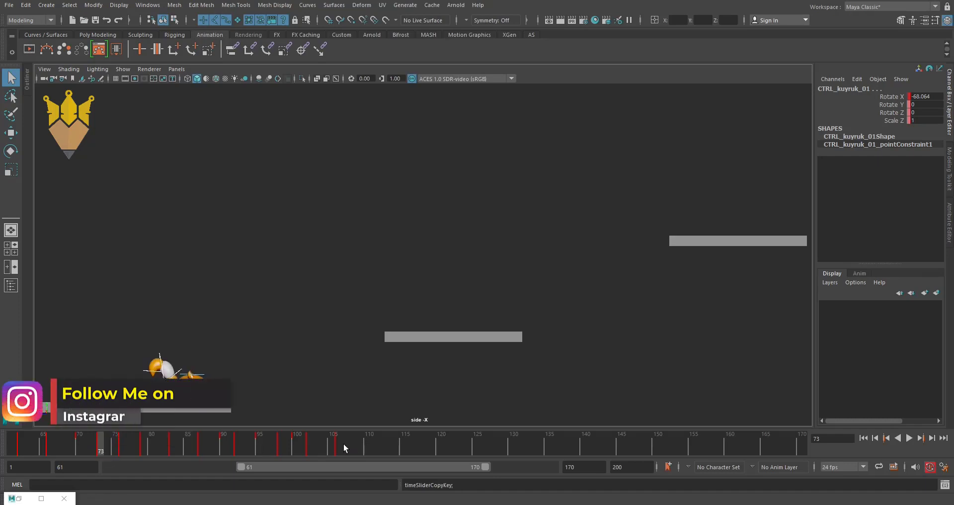
mouse_move(344, 444)
mouse_down()
mouse_move(373, 446)
mouse_move(338, 448)
mouse_up()
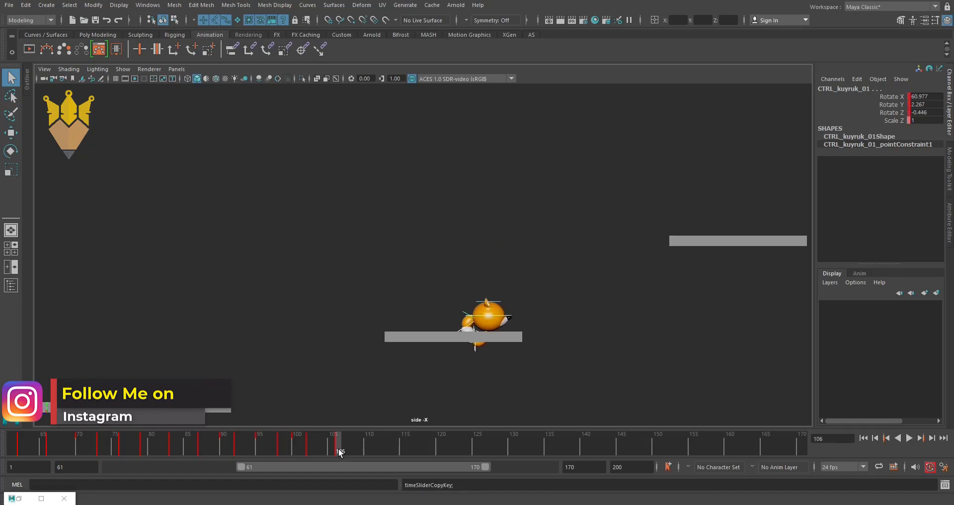
right_click(339, 448)
click(323, 444)
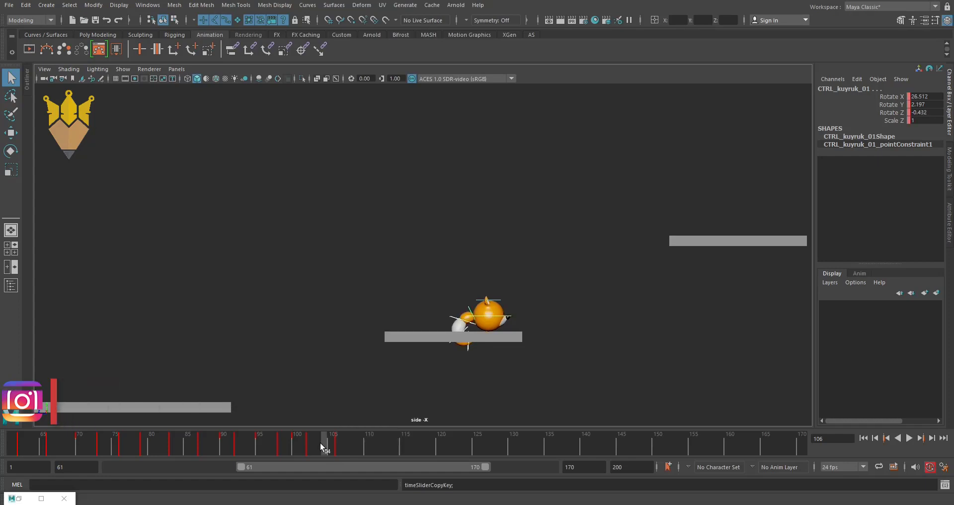
shift+click(337, 448)
right_click(338, 445)
mouse_move(359, 278)
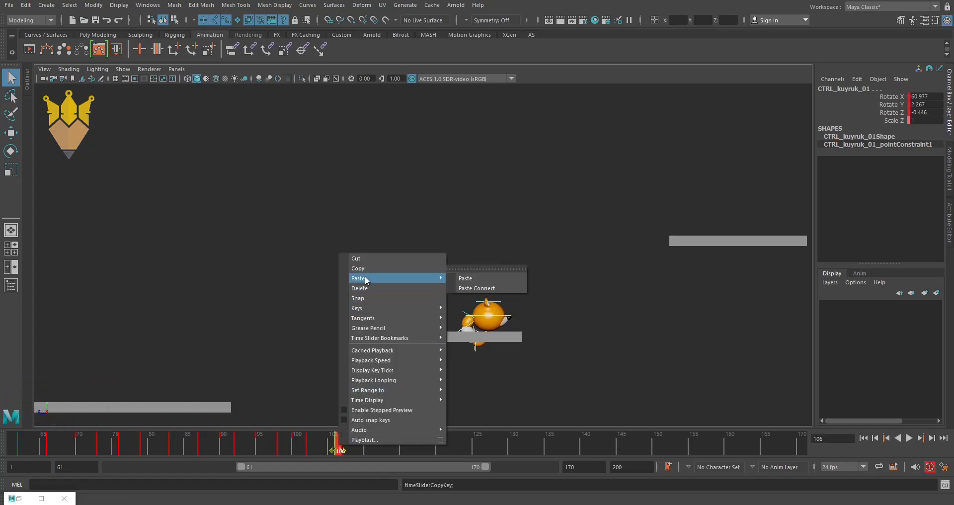
click(470, 280)
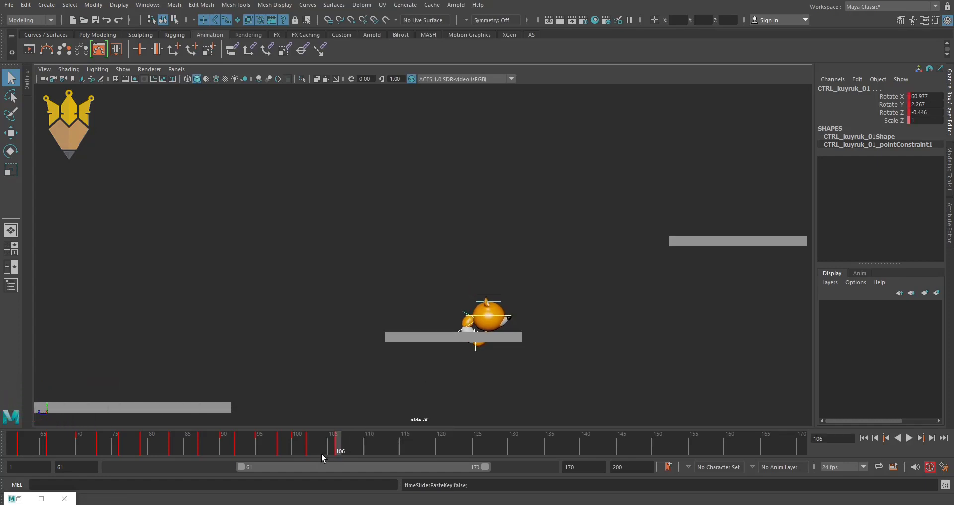
Delete the pasted tail key at frame 106 and review the motion.
drag(339, 443, 338, 451)
shift+click(338, 447)
right_click(338, 447)
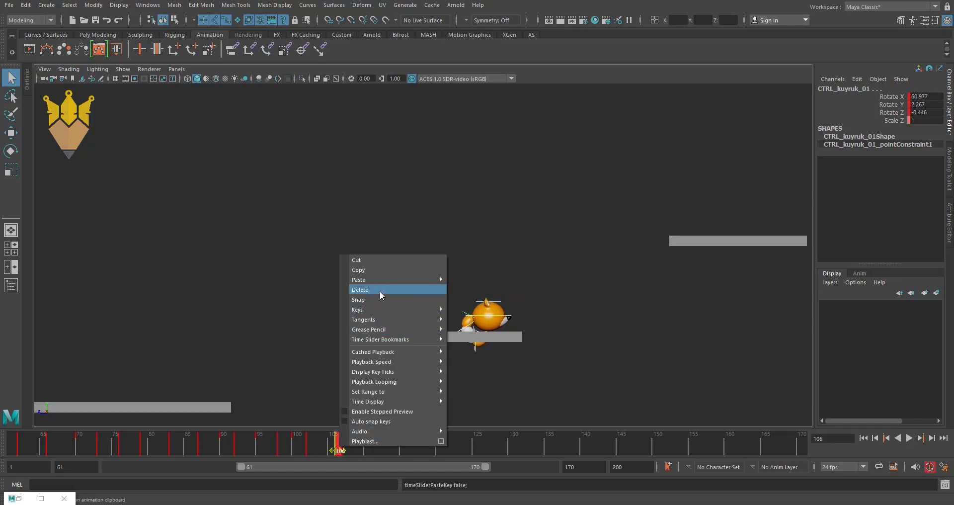
click(380, 290)
mouse_move(331, 446)
mouse_down()
mouse_move(51, 455)
mouse_move(347, 452)
mouse_move(340, 454)
mouse_up()
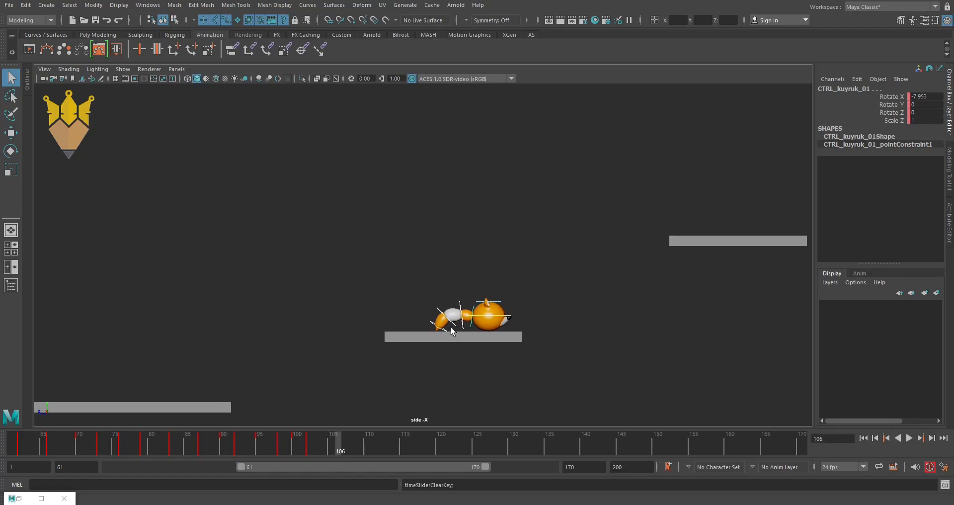
Zoom in on the fox and rotate one tail control to Rotate X -18.251.
scroll(453, 331, up, 1)
scroll(443, 338, up, 2)
alt+middle_drag(501, 326, 450, 327)
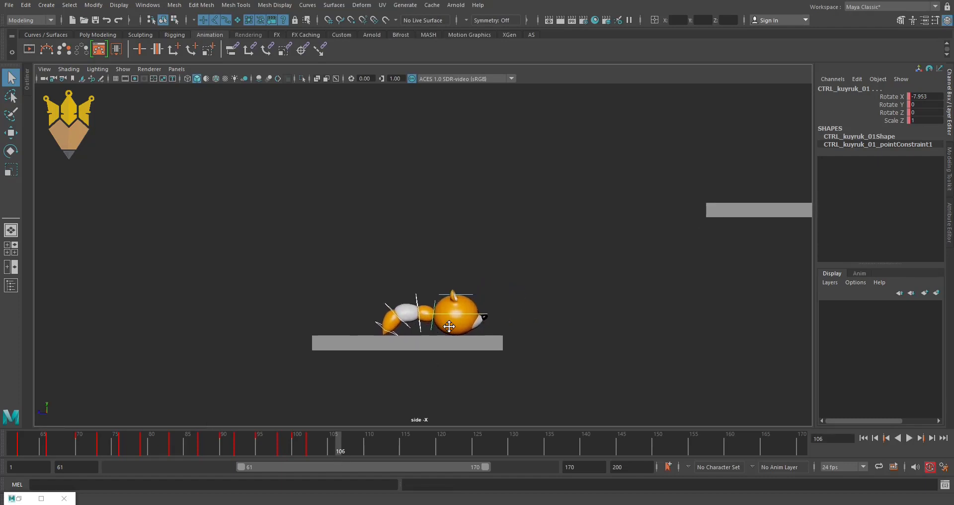
click(430, 332)
key(e)
drag(452, 274, 470, 294)
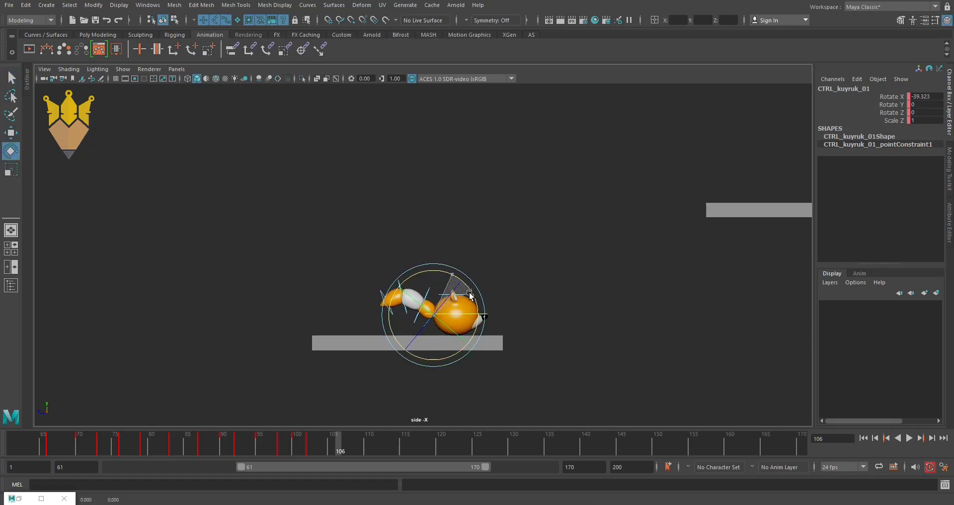
click(445, 280)
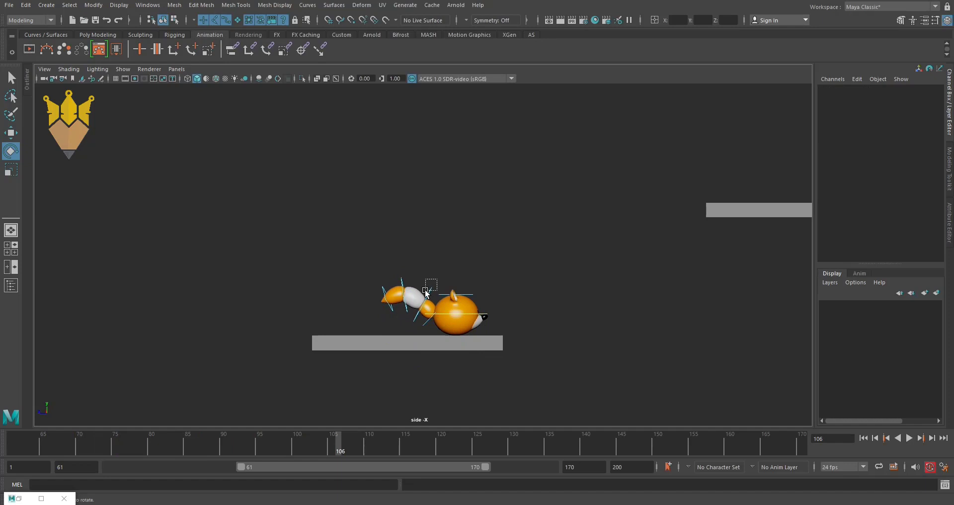
Rotate tail segment CTRL_kuyruk_02, then try selecting the tip control CTRL_kuyruk_04.
click(426, 292)
mouse_move(436, 262)
mouse_down()
mouse_move(393, 289)
mouse_move(401, 294)
mouse_up()
click(361, 278)
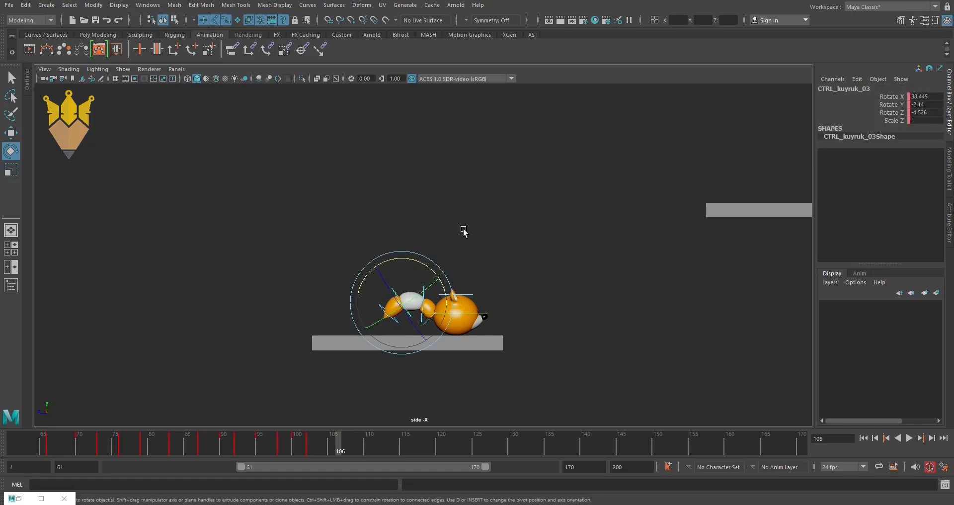
middle_drag(462, 230, 394, 256)
click(350, 314)
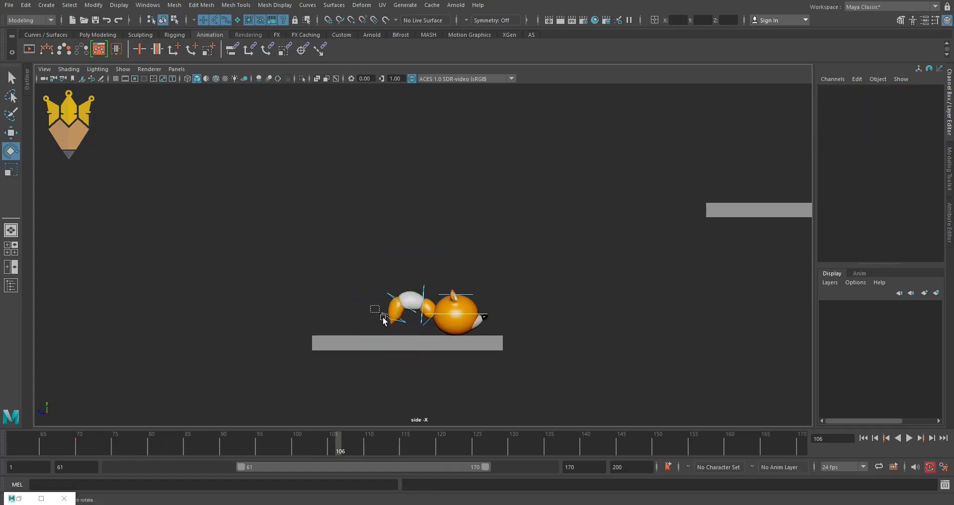
drag(383, 321, 384, 322)
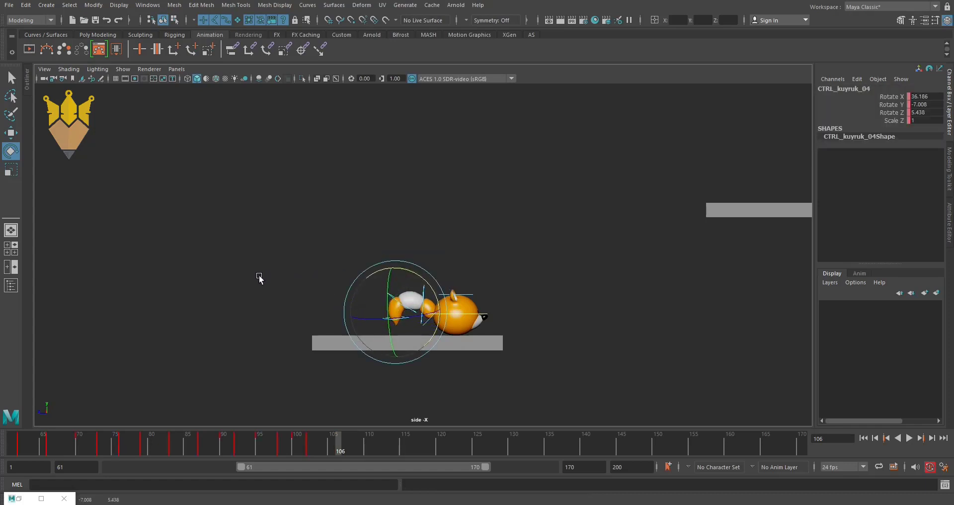
click(444, 232)
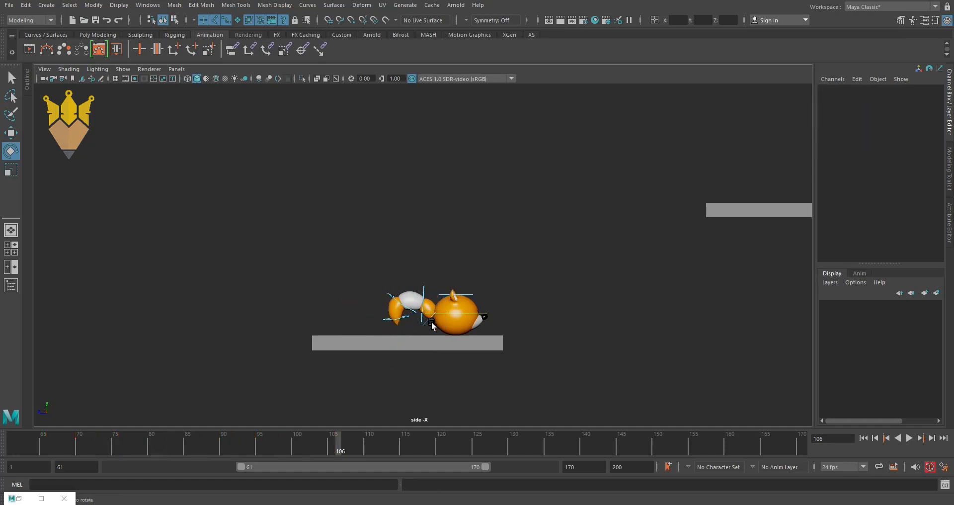
Rotate tail base CTRL_kuyruk_01 up to about -58 and scrub from frame 70.
drag(429, 323, 438, 323)
middle_drag(586, 292, 581, 301)
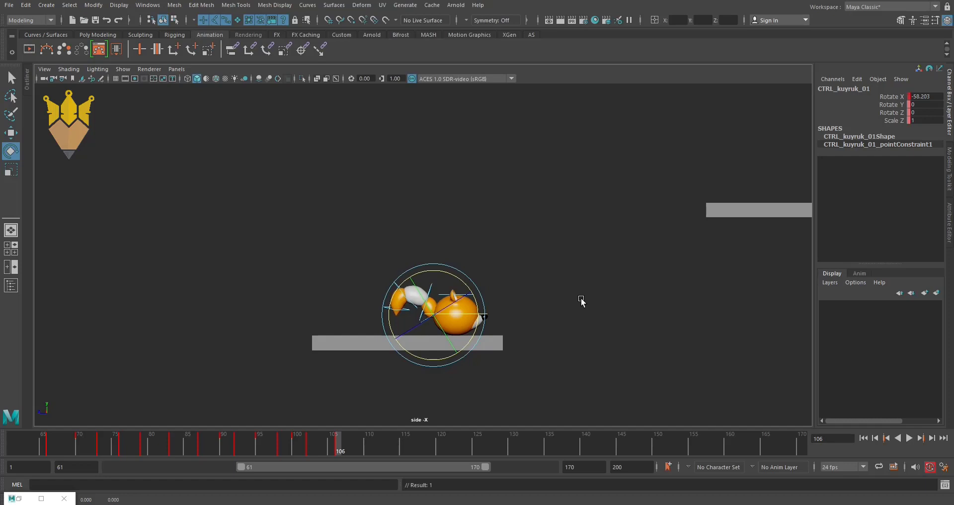
click(79, 443)
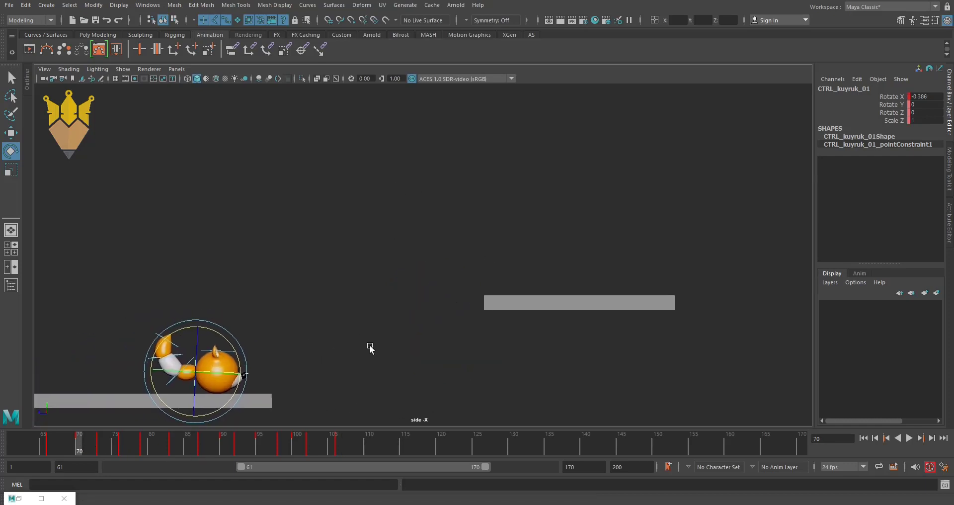
drag(85, 445, 368, 454)
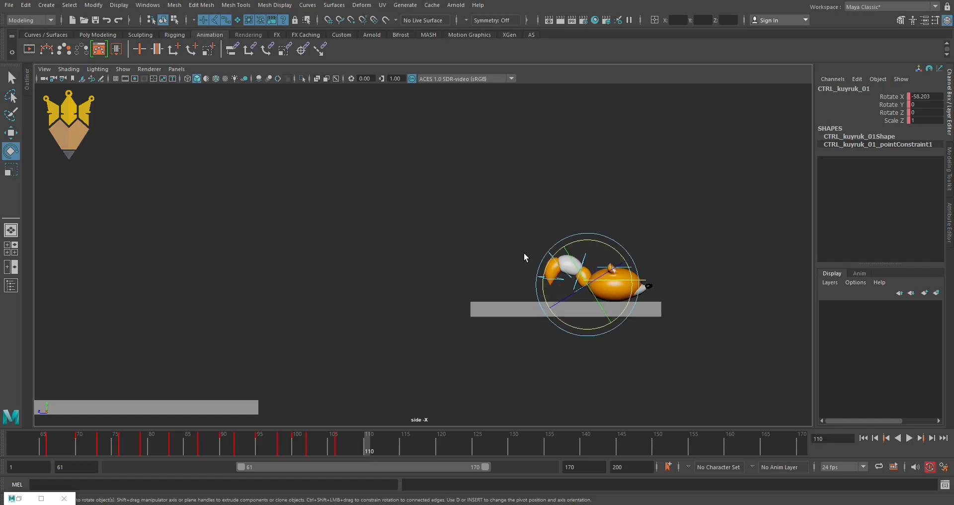
At frame 106, rotate CTRL_kuyruk_02 to Rotate X 1.296 and scrub from frame 70.
click(598, 291)
click(579, 294)
mouse_move(361, 453)
mouse_down()
mouse_move(331, 449)
mouse_move(352, 448)
mouse_up()
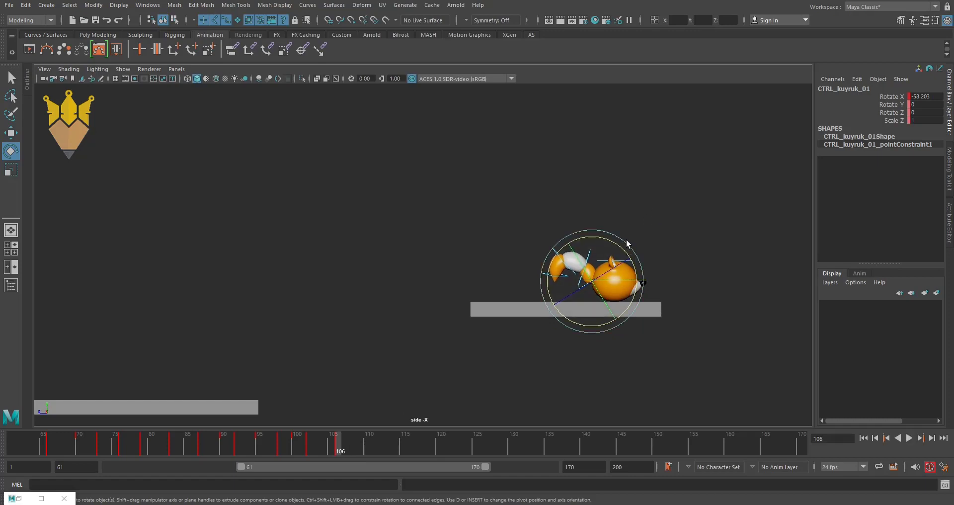
click(602, 251)
click(587, 253)
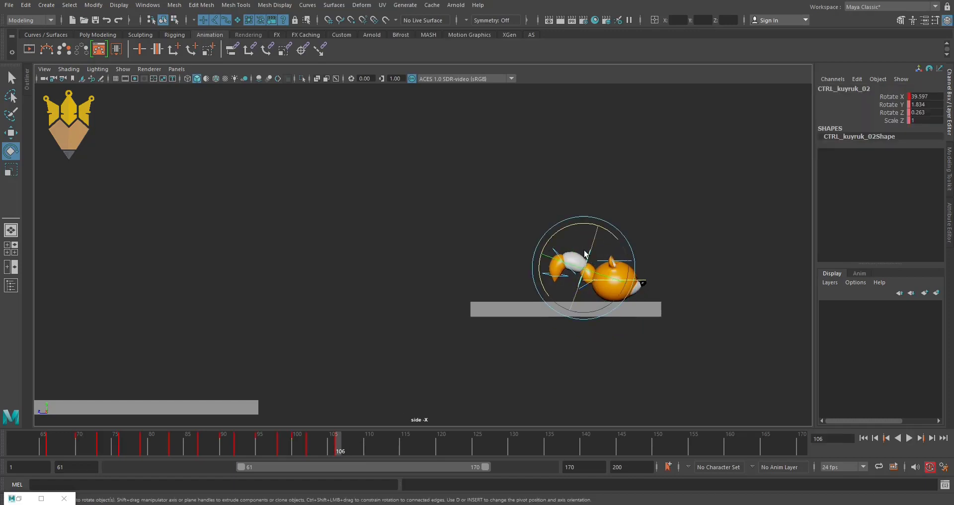
drag(575, 225, 601, 233)
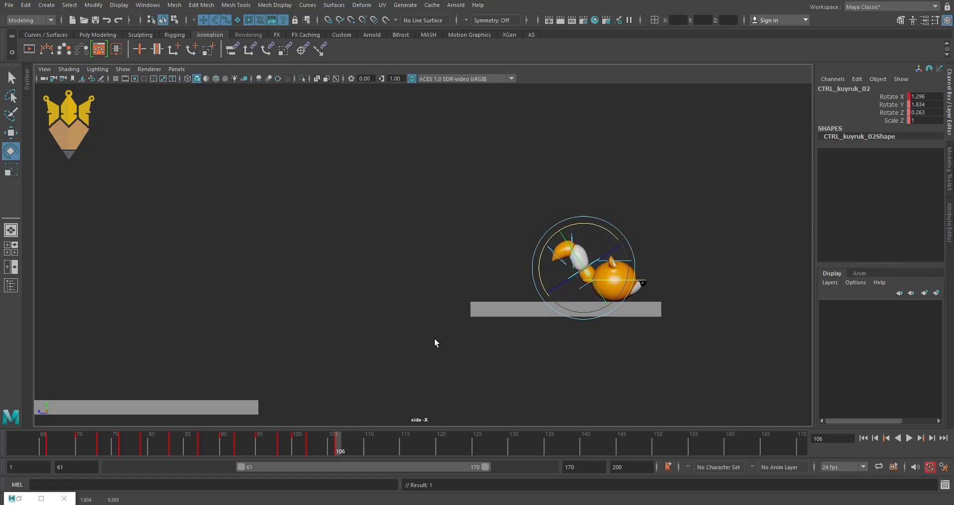
mouse_move(336, 447)
mouse_down()
mouse_move(270, 449)
mouse_move(367, 454)
mouse_up()
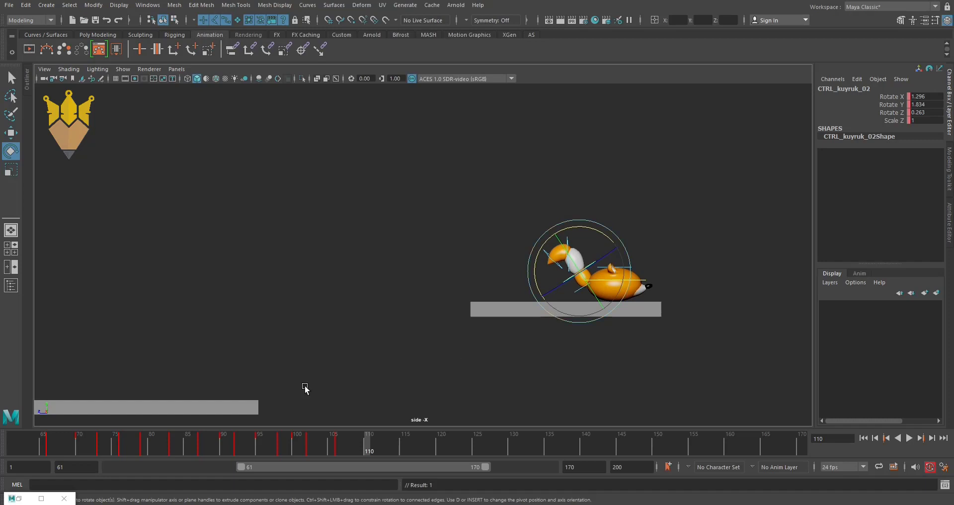
mouse_move(88, 446)
mouse_down()
mouse_move(115, 455)
mouse_move(372, 454)
mouse_move(81, 460)
mouse_move(366, 460)
mouse_up()
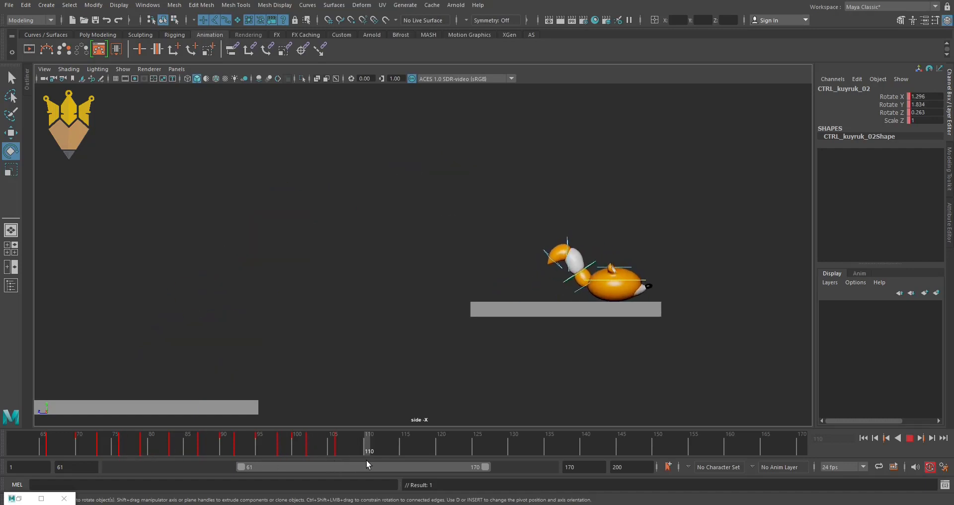
Stop playback, nudge the second tail segment up, and swing CTRL_kuyruk_01 down.
key(Escape)
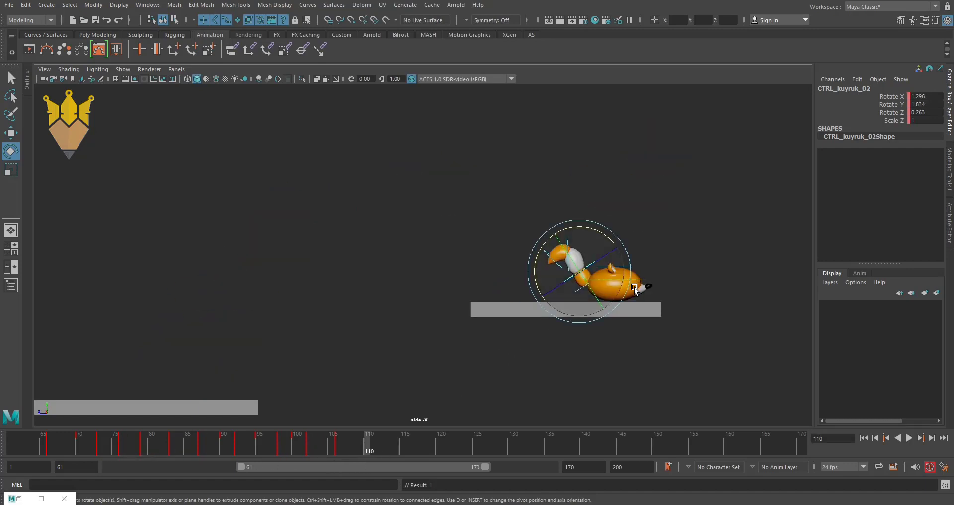
mouse_move(671, 272)
middle_down()
mouse_move(688, 326)
mouse_move(715, 326)
mouse_move(687, 331)
middle_up()
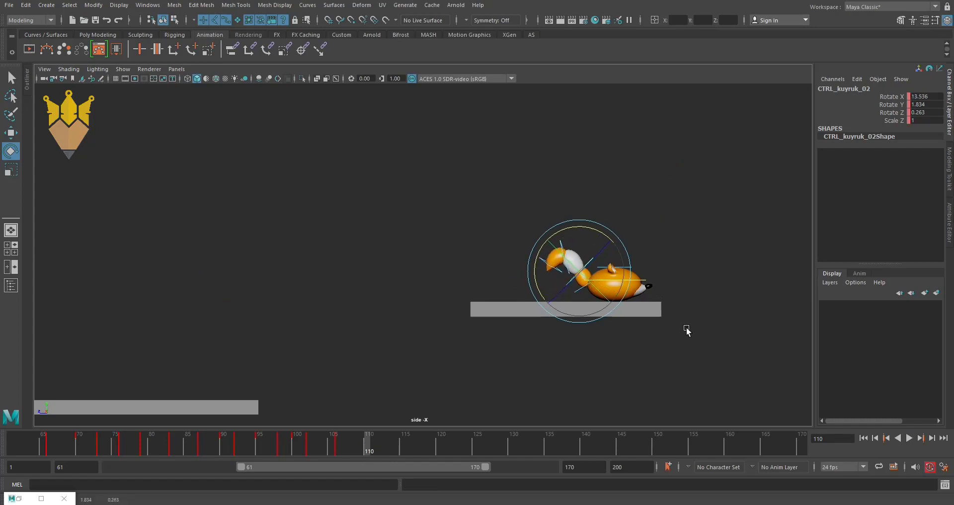
click(660, 356)
click(579, 307)
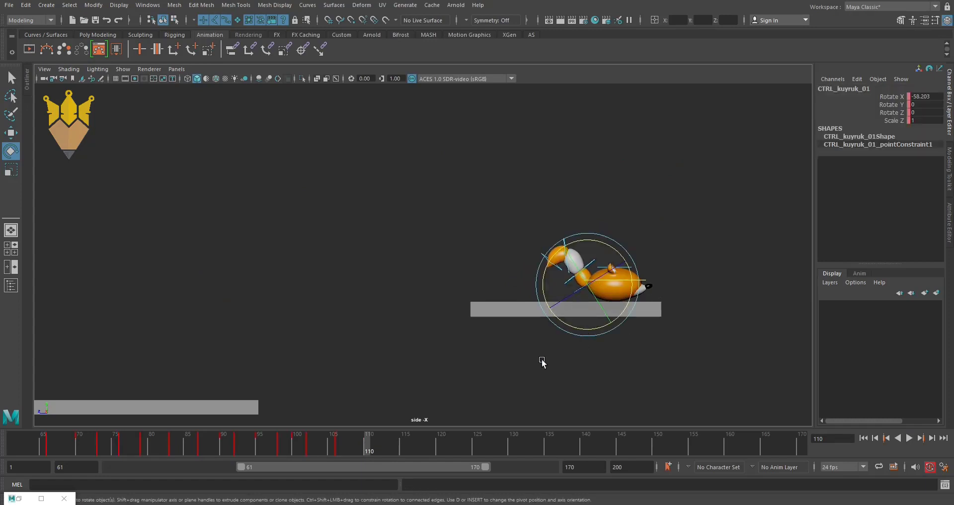
mouse_move(541, 362)
middle_down()
mouse_move(656, 360)
mouse_move(633, 362)
middle_up()
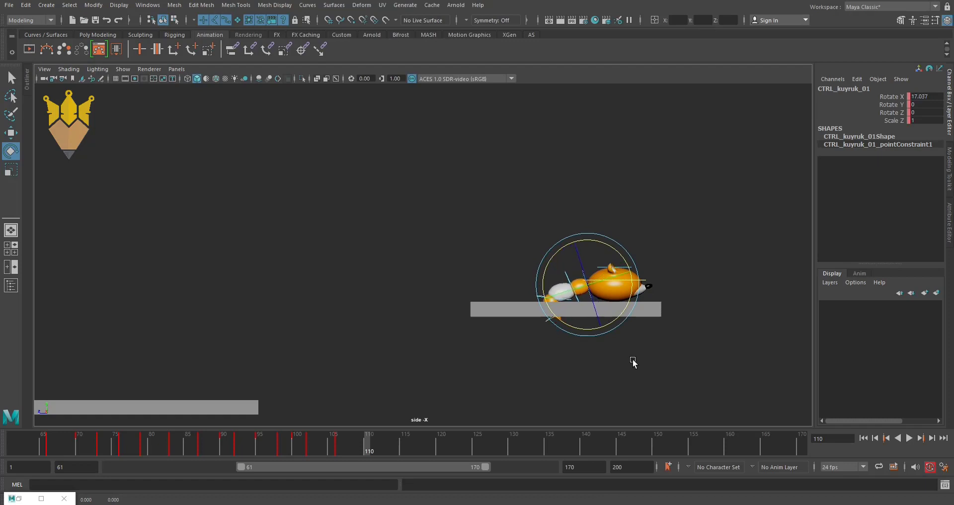
click(536, 264)
Rotate CTRL_kuyruk_02 and CTRL_kuyruk_03 to curl the tail.
drag(537, 264, 576, 283)
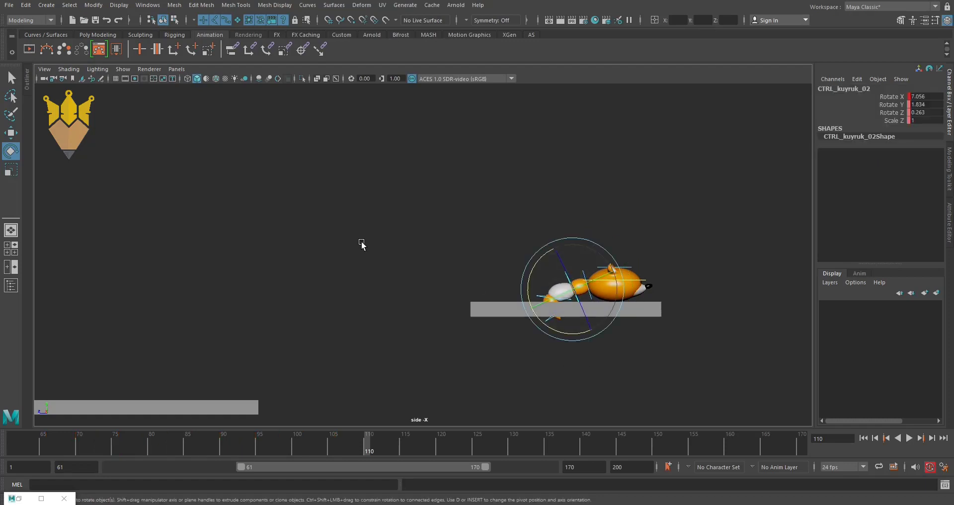
mouse_move(361, 244)
middle_down()
mouse_move(416, 226)
mouse_move(464, 229)
middle_up()
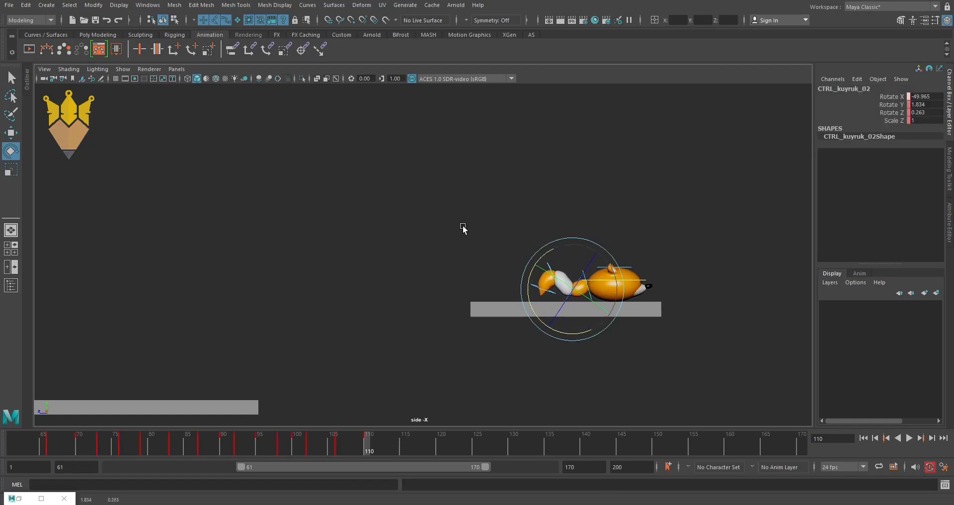
click(463, 226)
drag(558, 269, 558, 269)
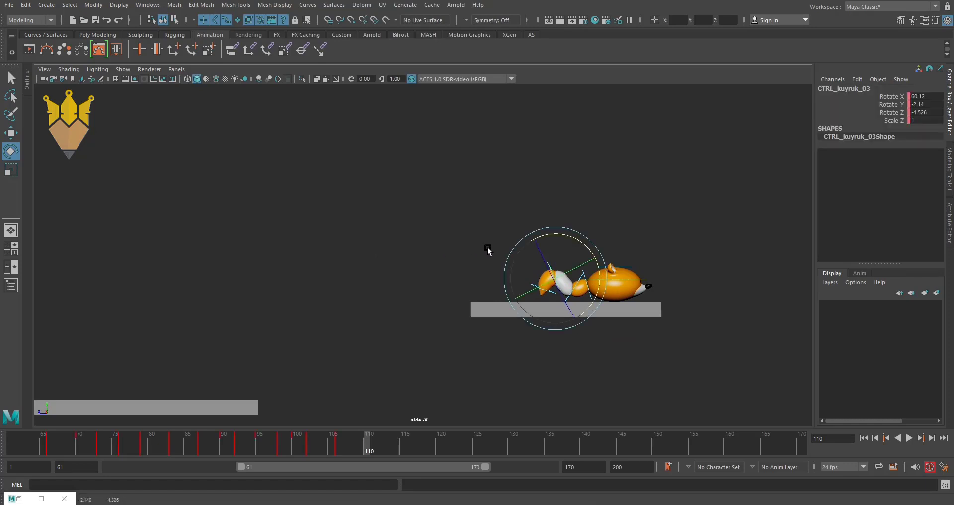
mouse_move(651, 251)
middle_down()
mouse_move(641, 249)
mouse_move(651, 251)
middle_up()
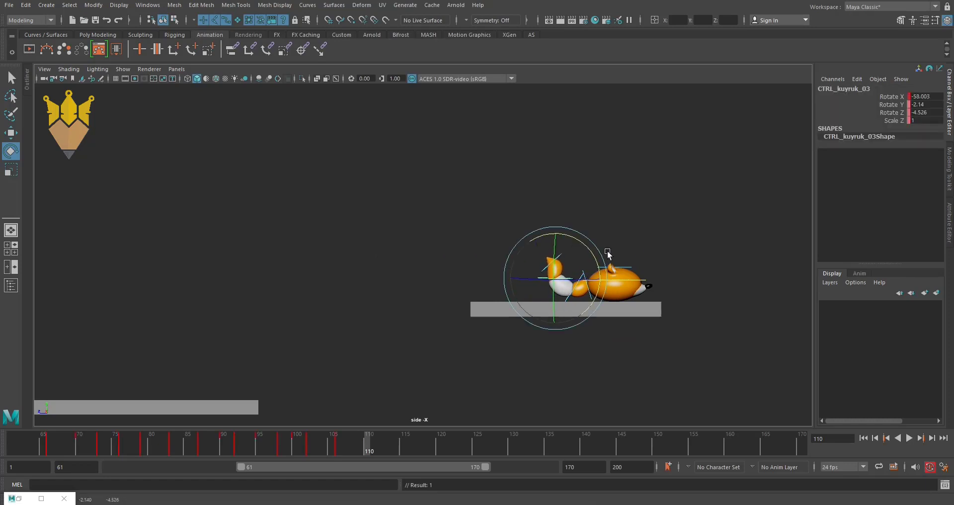
click(485, 221)
Rotate tail tip CTRL_kuyruk_04 to -60.211, key it, and review frames 67–79.
drag(562, 241, 570, 261)
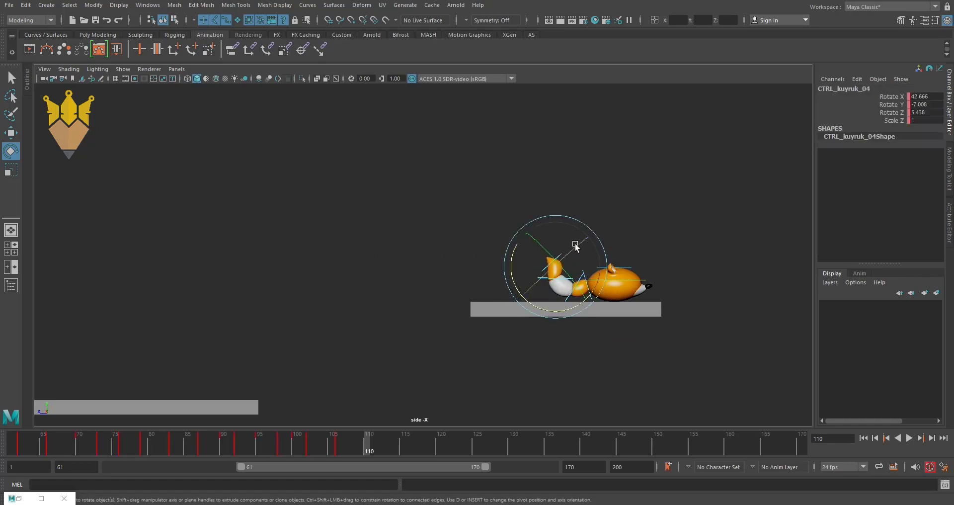
middle_drag(589, 210, 719, 266)
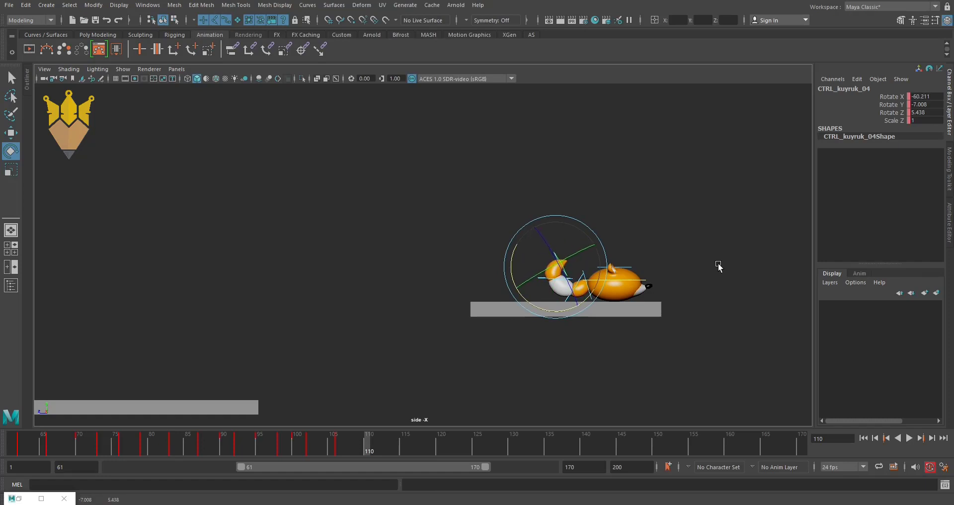
key(s)
mouse_move(342, 447)
mouse_down()
mouse_move(31, 452)
mouse_move(61, 453)
mouse_up()
mouse_move(85, 456)
mouse_down()
mouse_move(157, 467)
mouse_move(103, 468)
mouse_move(120, 469)
mouse_move(383, 485)
mouse_up()
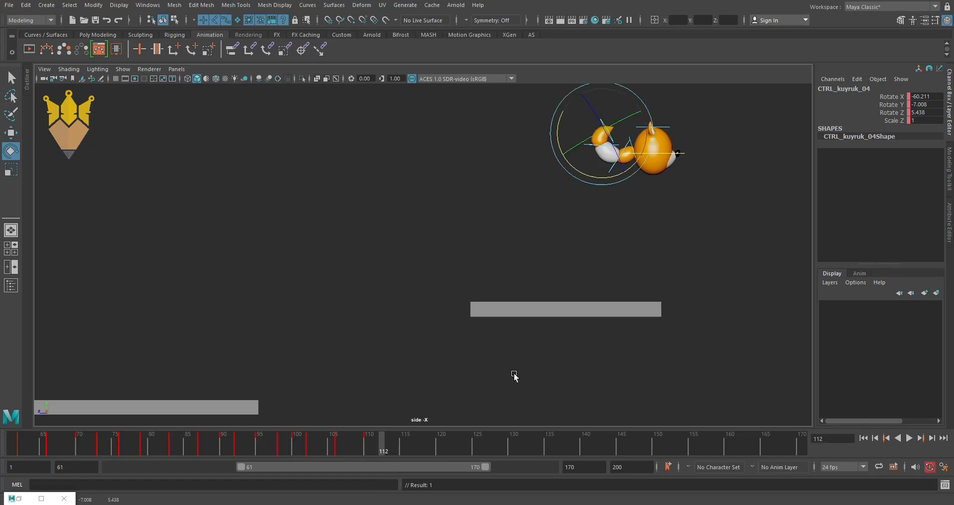
Select CTRL_Main and scrub frames 75–118 to check the jump toward the higher platform.
alt+middle_drag(601, 325, 455, 386)
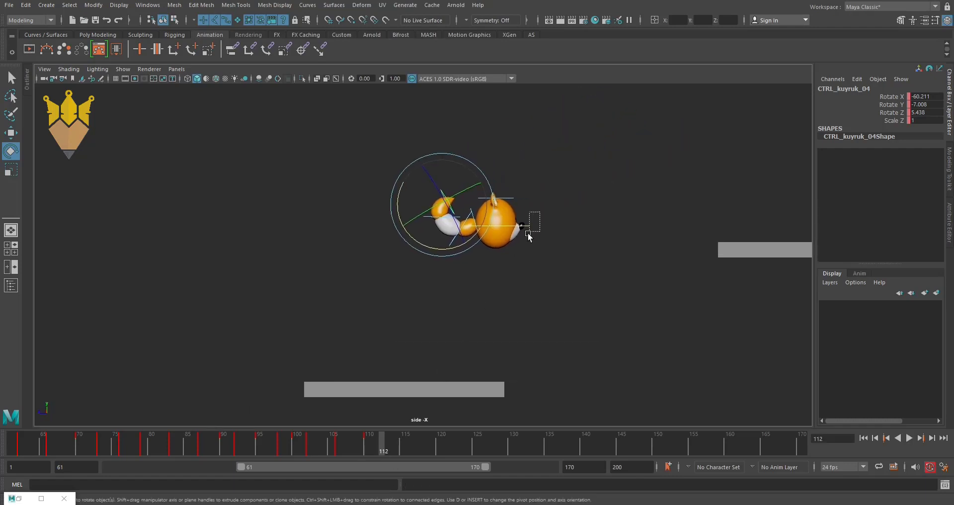
drag(528, 232, 527, 279)
drag(397, 450, 426, 450)
mouse_move(522, 308)
alt+middle_down()
mouse_move(505, 312)
mouse_move(500, 292)
alt+middle_up()
click(122, 449)
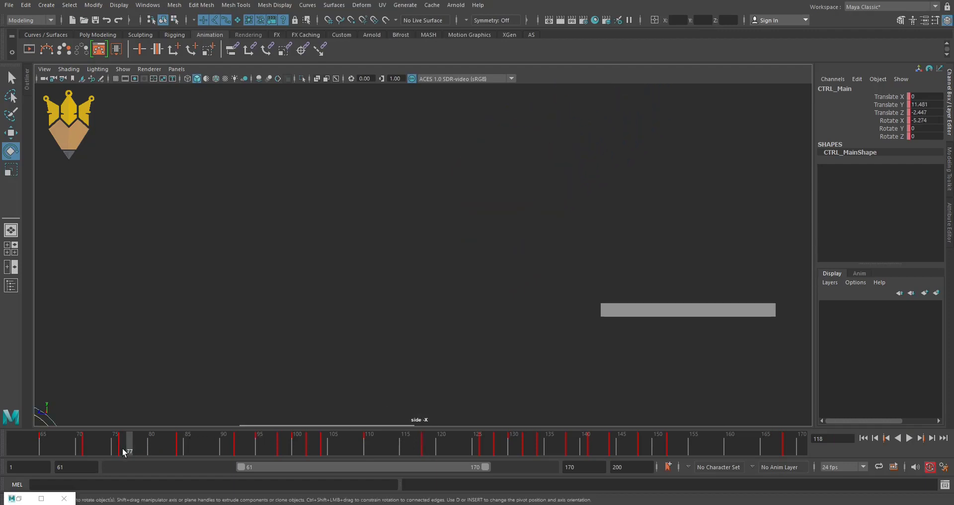
mouse_move(120, 448)
mouse_down()
mouse_move(177, 450)
mouse_move(75, 452)
mouse_up()
Reframe the fox and rotate tail base CTRL_kuyruk_01 to Rotate X 17.037 at frame 118.
mouse_move(247, 366)
alt+middle_down()
mouse_move(380, 292)
mouse_move(399, 318)
alt+middle_up()
mouse_move(56, 447)
mouse_down()
mouse_move(151, 455)
mouse_move(123, 465)
mouse_move(515, 463)
mouse_up()
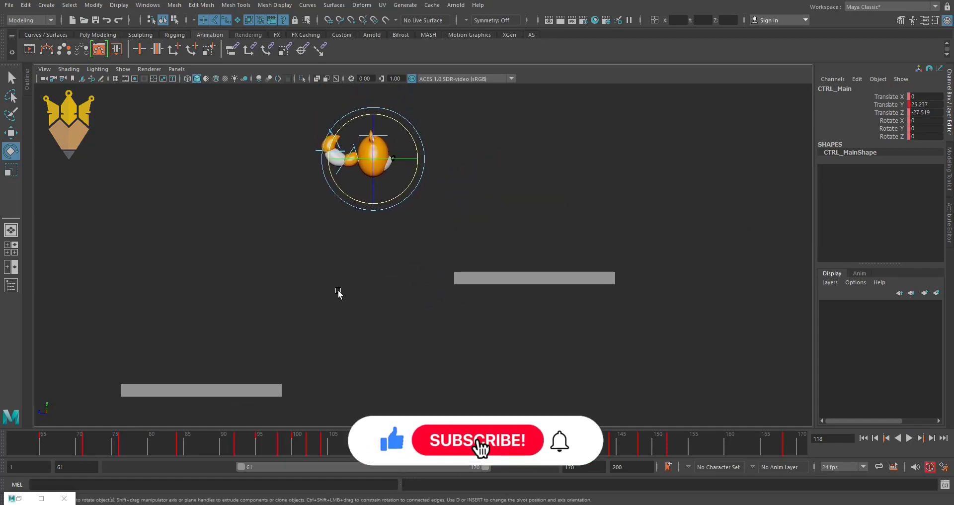
middle_drag(338, 294, 413, 294)
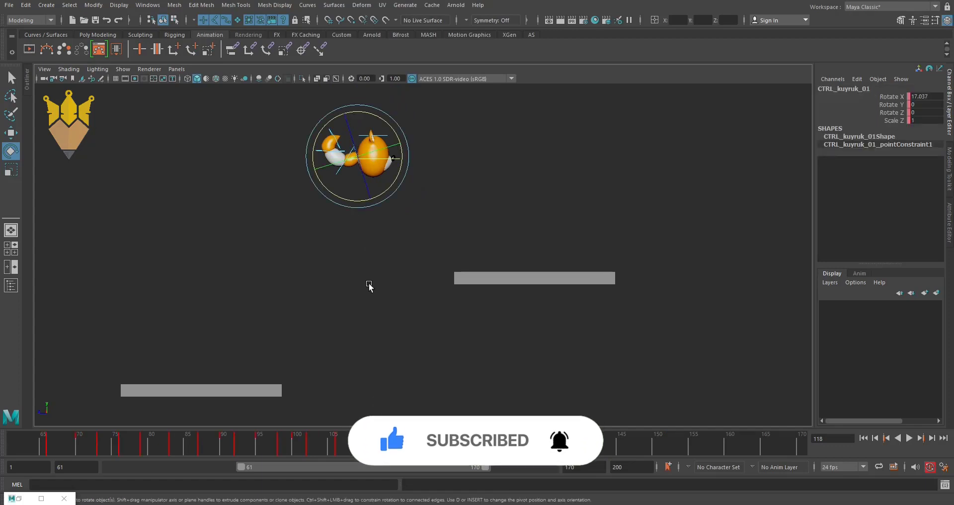
Play the animation, then at frame 117 rotate the tail base upward.
key(alt+v)
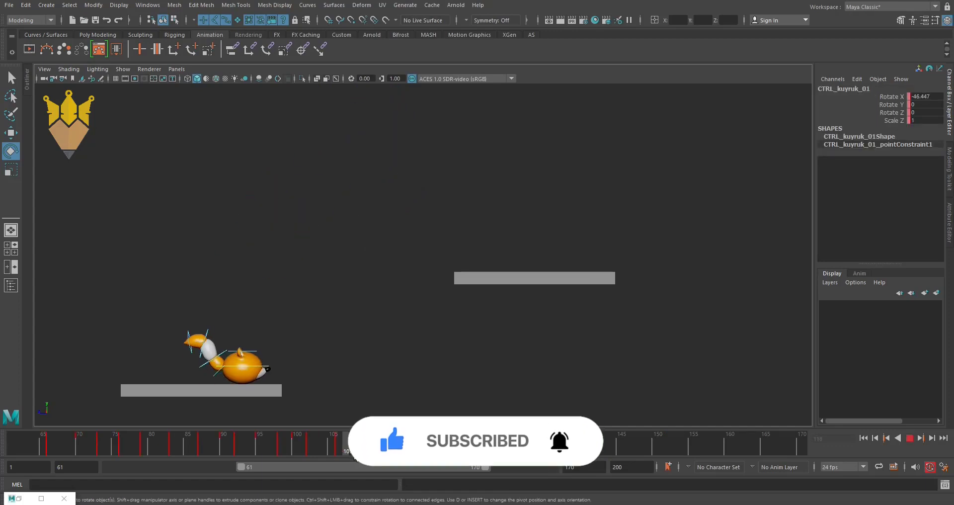
drag(374, 455, 420, 455)
middle_drag(375, 253, 433, 256)
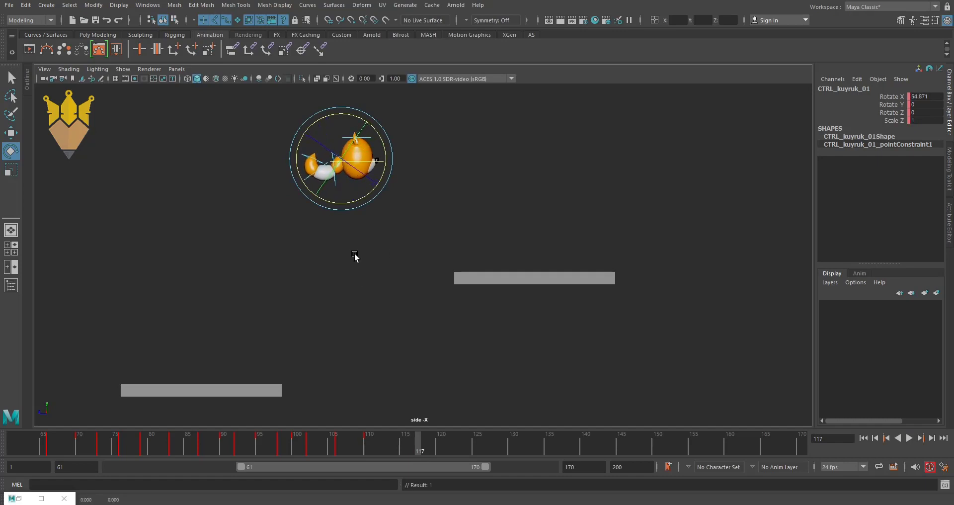
Swing the second and third tail segments upward for the mid-jump pose.
click(342, 213)
click(335, 184)
middle_drag(292, 294, 386, 293)
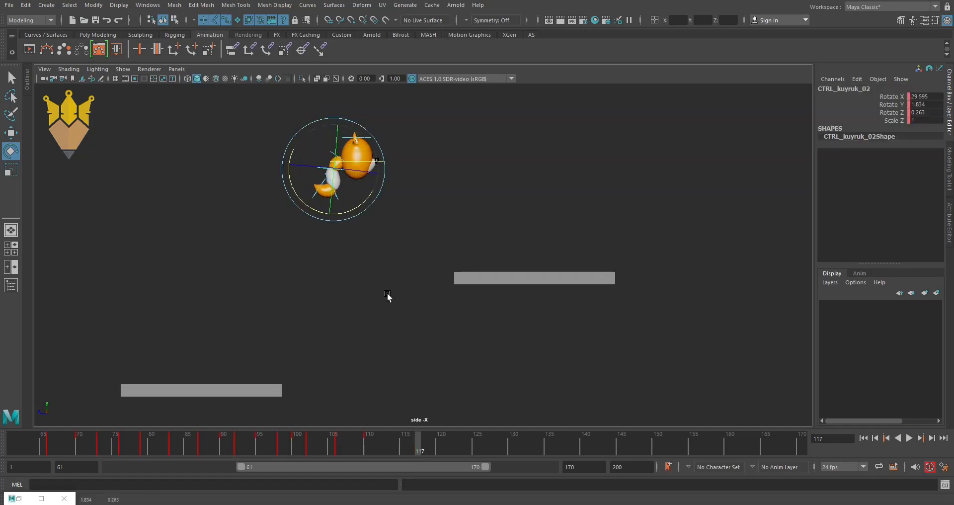
click(335, 259)
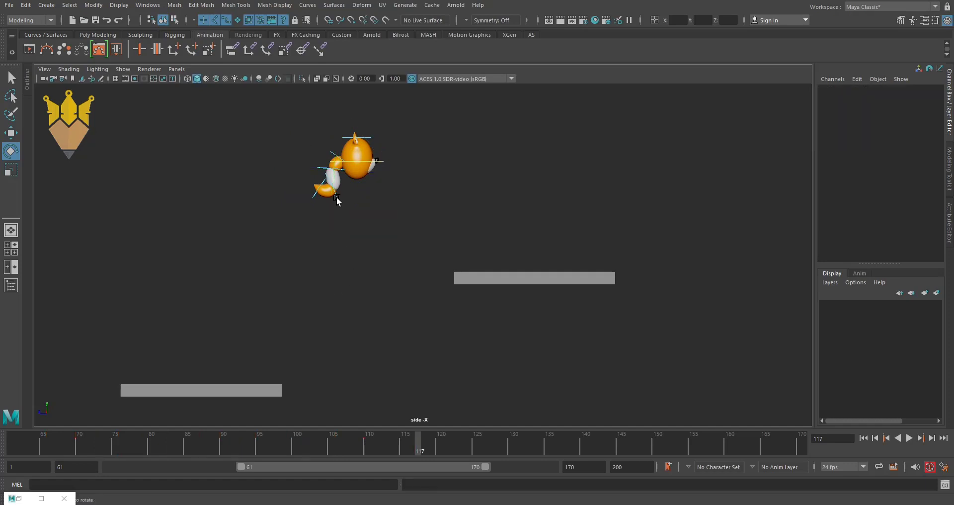
click(336, 198)
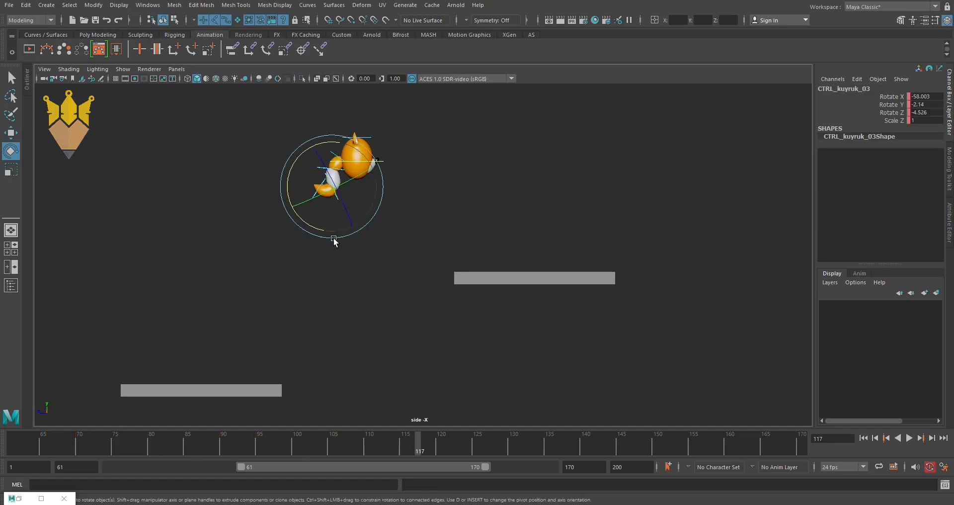
middle_drag(335, 240, 364, 287)
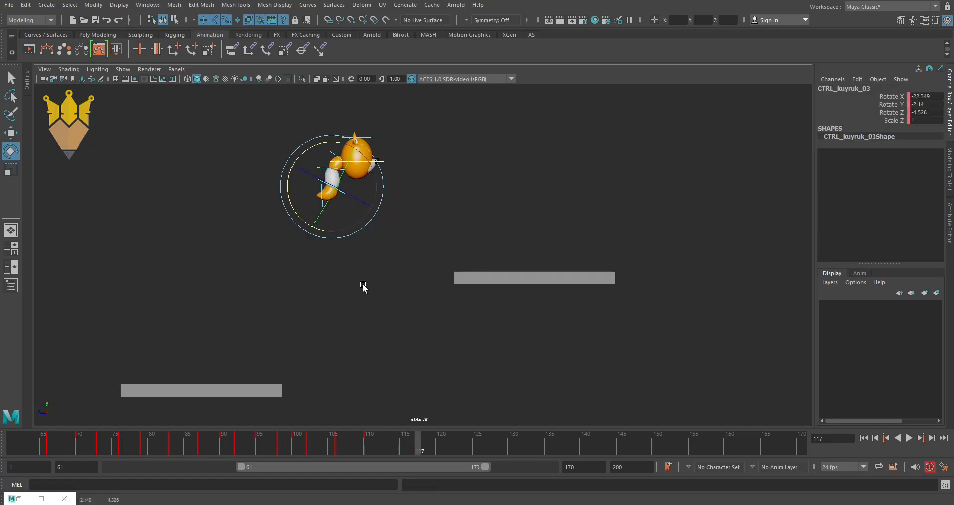
Key tail tip CTRL_kuyruk_04 at Rotate X 66.869, then scrub back to frame 92.
click(269, 290)
click(340, 206)
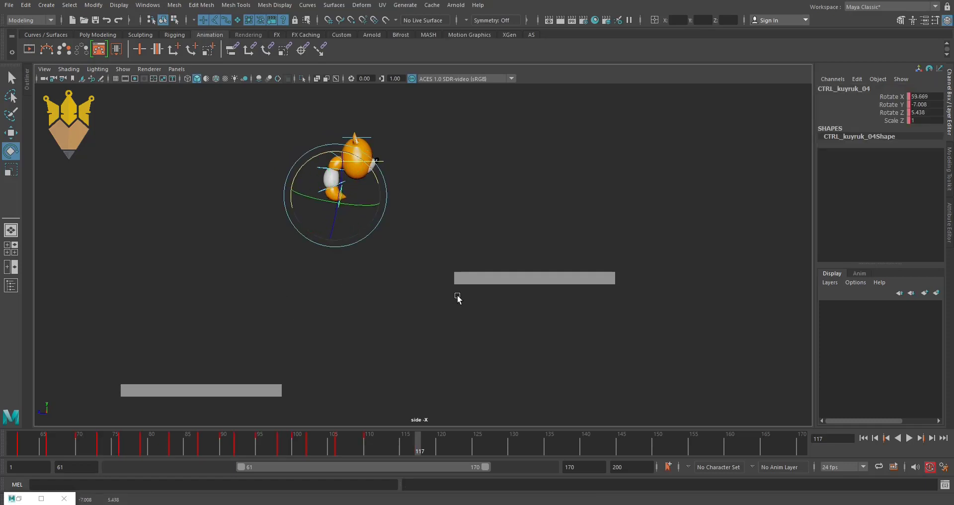
click(305, 298)
click(324, 166)
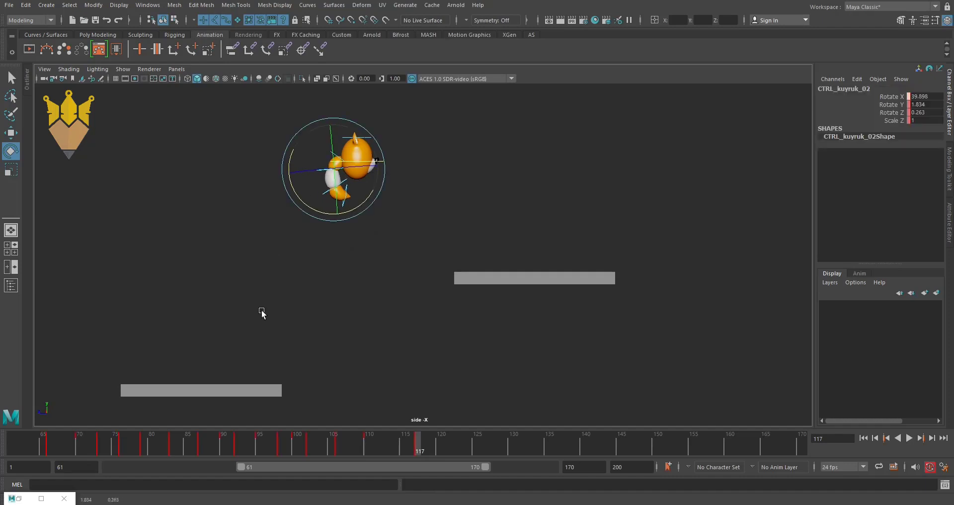
click(345, 286)
click(346, 190)
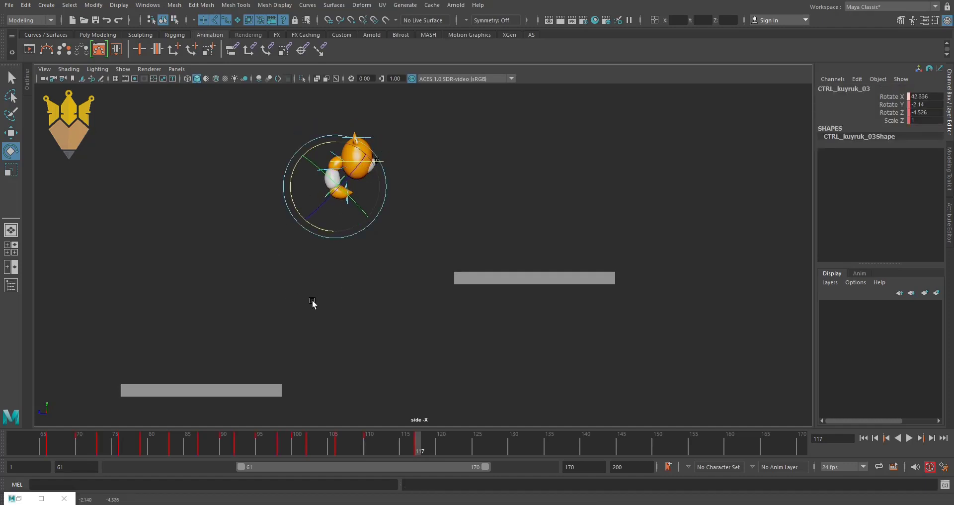
click(365, 228)
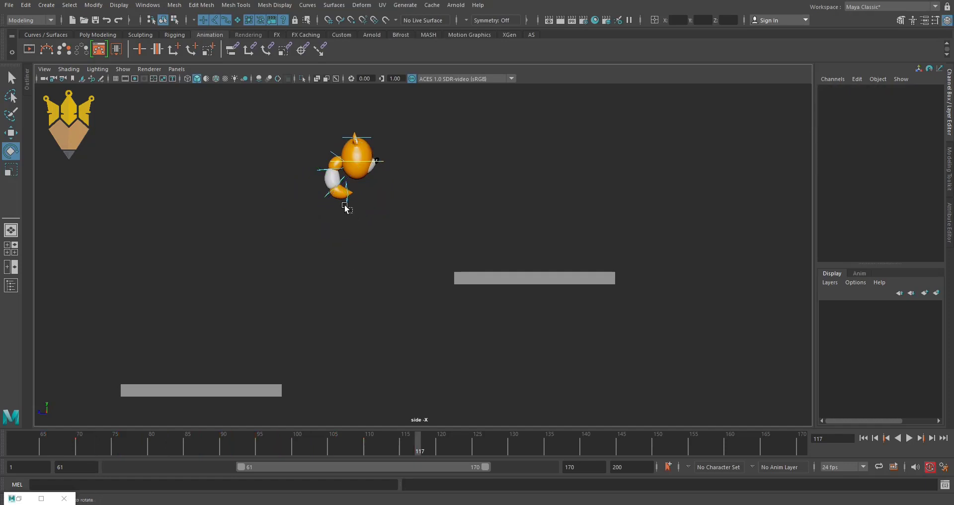
click(346, 207)
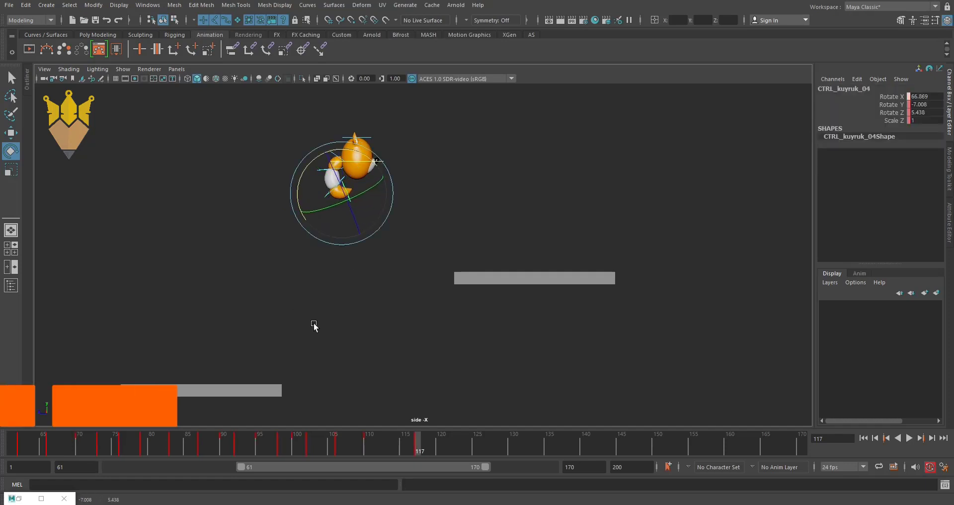
key(s)
mouse_move(393, 445)
mouse_down()
mouse_move(199, 447)
mouse_move(362, 471)
mouse_move(452, 470)
mouse_move(160, 471)
mouse_up()
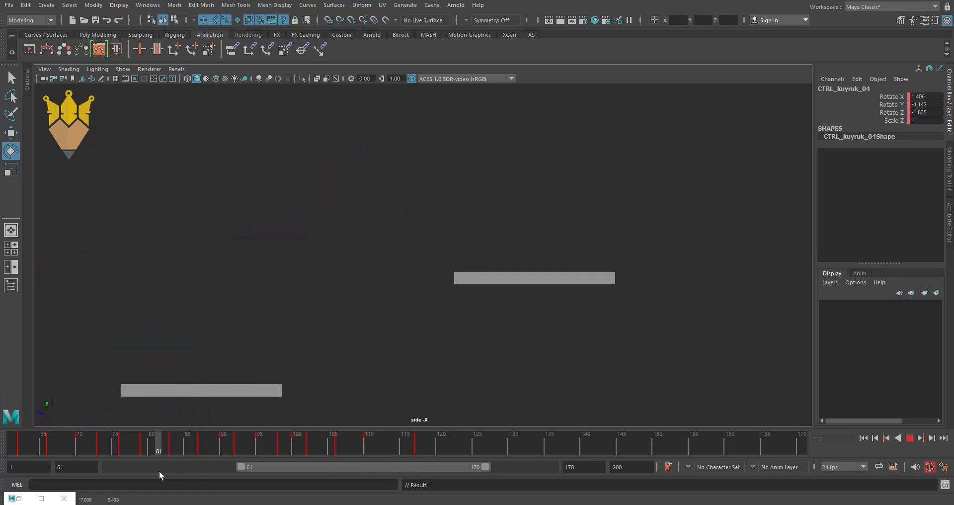
Preview frames 62–81, play the jump, and step to frame 121 near the right platform.
mouse_move(226, 384)
alt+middle_down()
mouse_move(436, 383)
mouse_move(469, 395)
mouse_move(484, 386)
alt+middle_up()
mouse_move(147, 441)
mouse_down()
mouse_move(133, 441)
mouse_move(208, 445)
mouse_move(170, 449)
mouse_move(201, 454)
mouse_move(220, 452)
mouse_move(193, 452)
mouse_move(451, 457)
mouse_up()
key(alt+v)
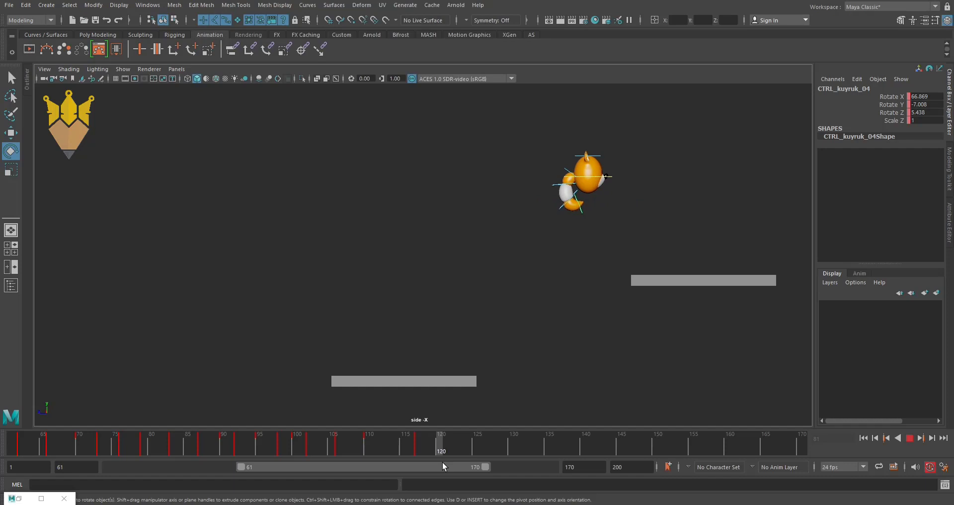
key(alt+period)
key(alt+period)
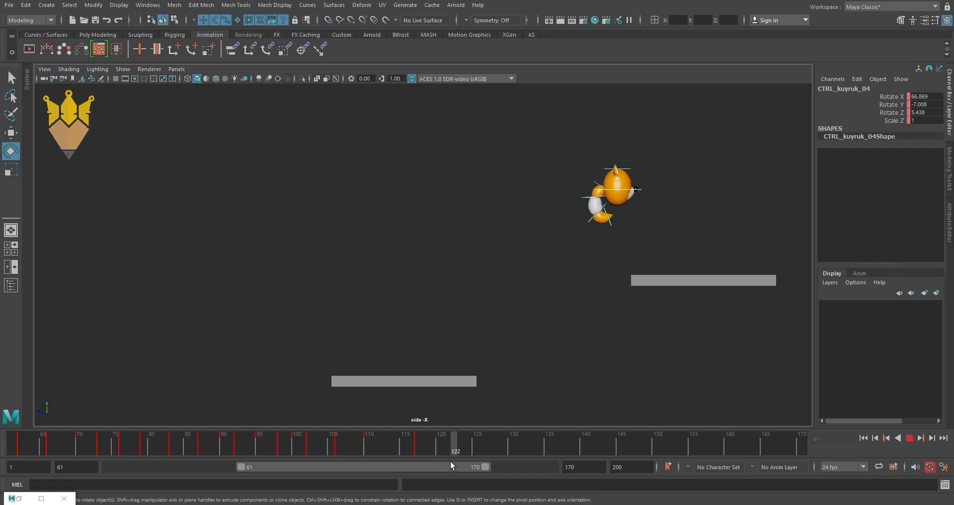
key(alt+comma)
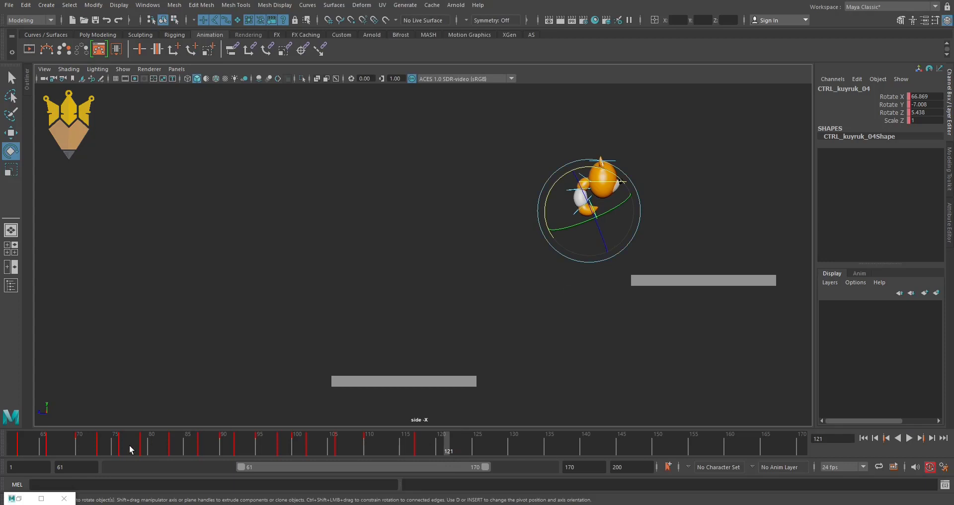
Play and scrub around frames 84–86, then rotate tail tip CTRL_kuyruk_04 downward.
key(alt+v)
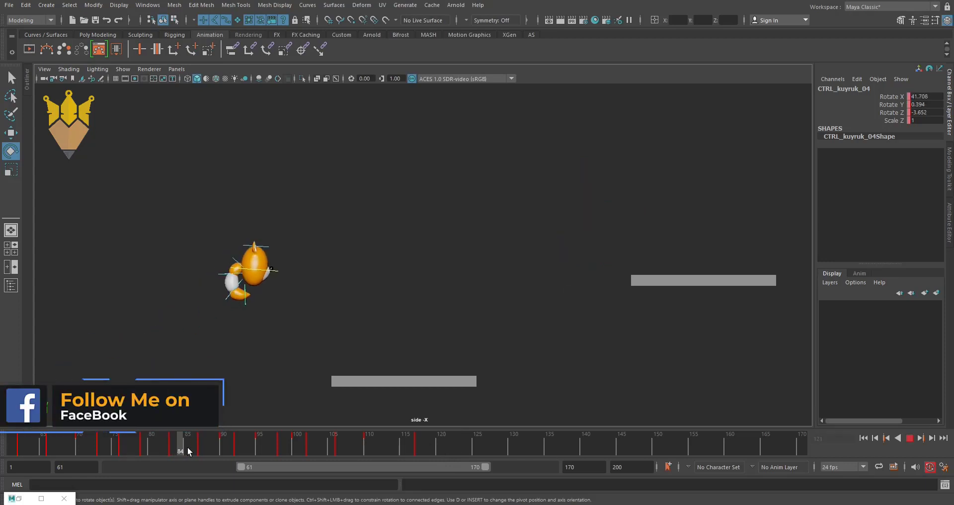
mouse_move(188, 451)
mouse_down()
mouse_move(210, 448)
mouse_move(177, 452)
mouse_move(467, 452)
mouse_move(446, 452)
mouse_up()
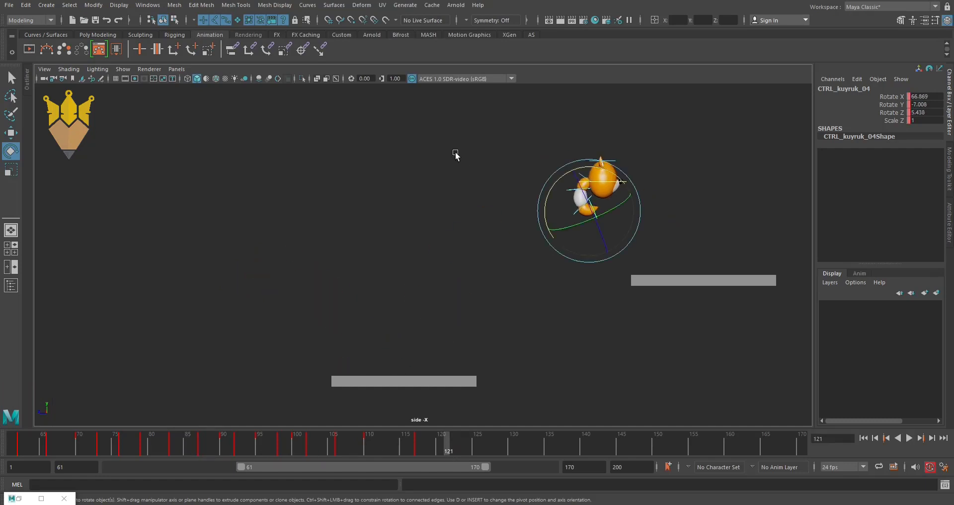
middle_drag(456, 156, 490, 156)
Rotate tail base CTRL_kuyruk_01 and CTRL_kuyruk_02 so the tail stretches out behind.
click(549, 167)
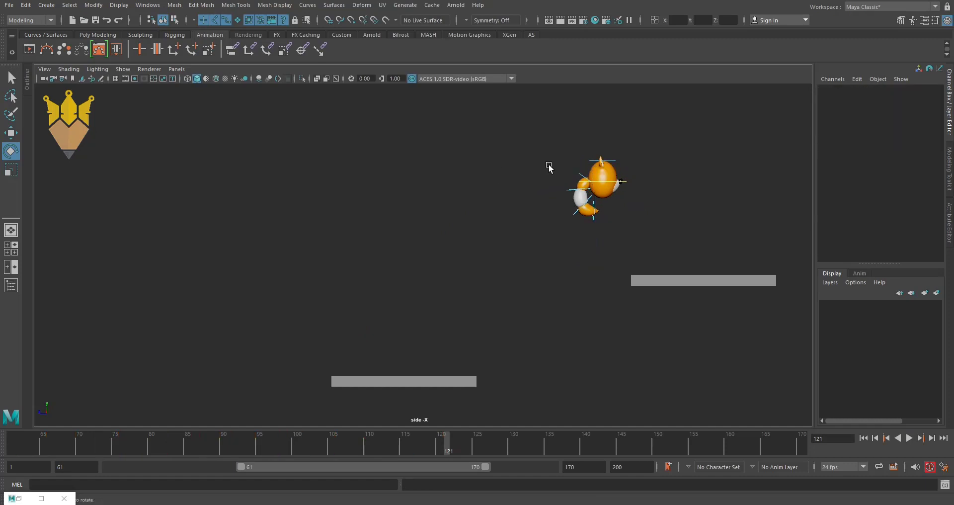
click(581, 174)
mouse_move(319, 311)
middle_down()
mouse_move(236, 316)
mouse_move(257, 314)
middle_up()
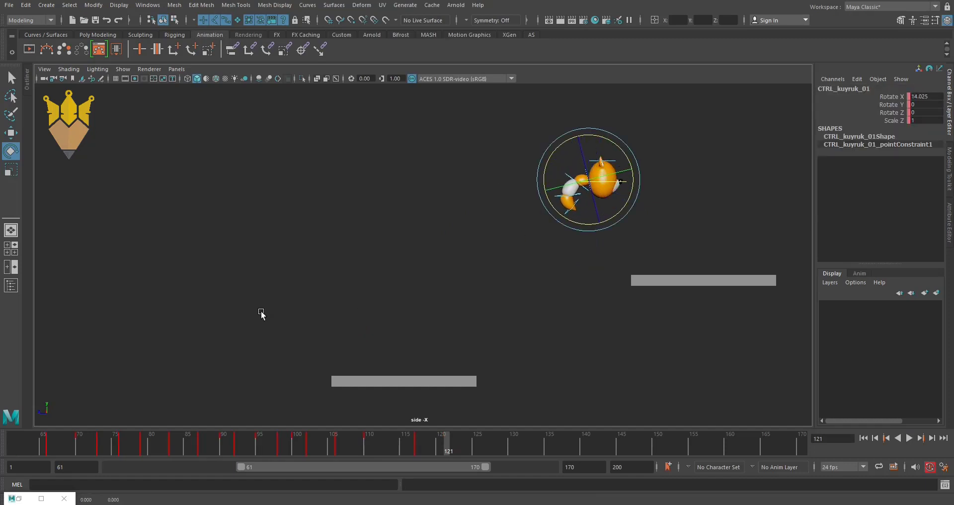
click(482, 180)
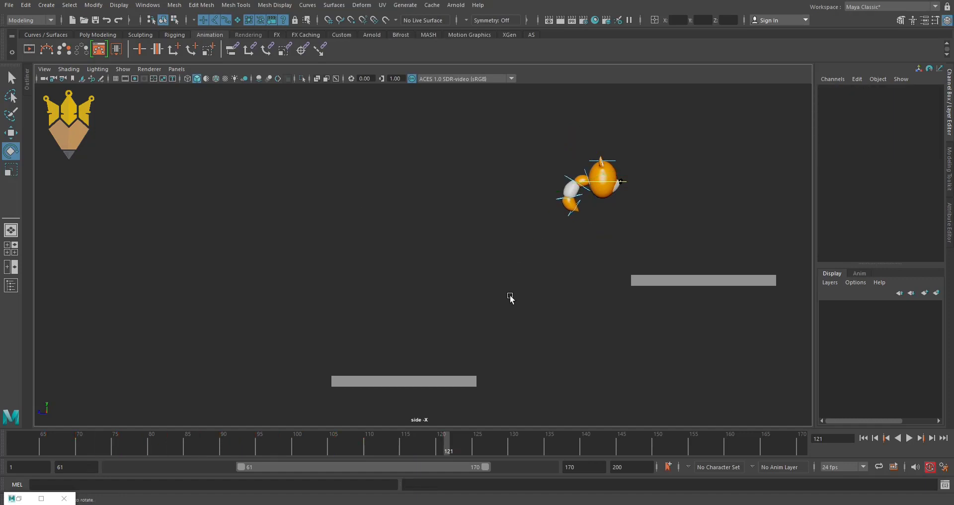
click(567, 176)
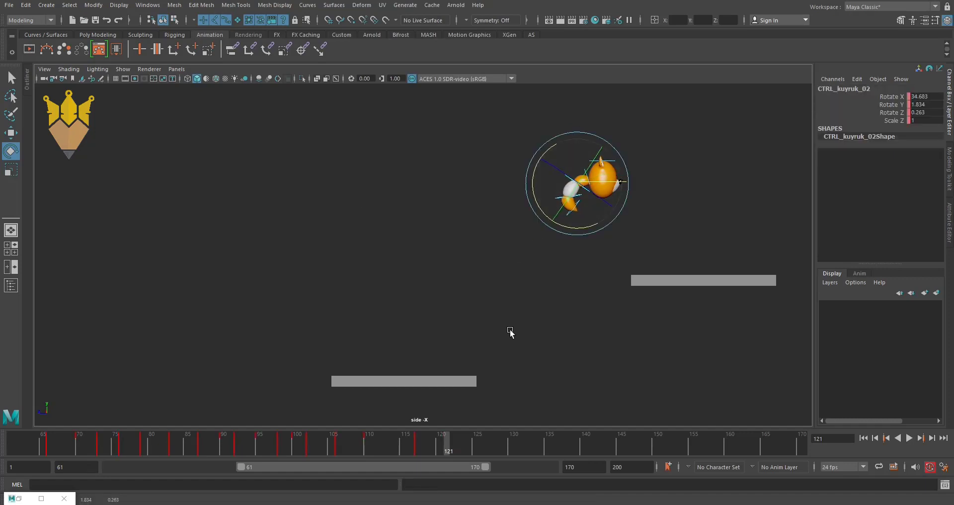
middle_drag(509, 330, 449, 324)
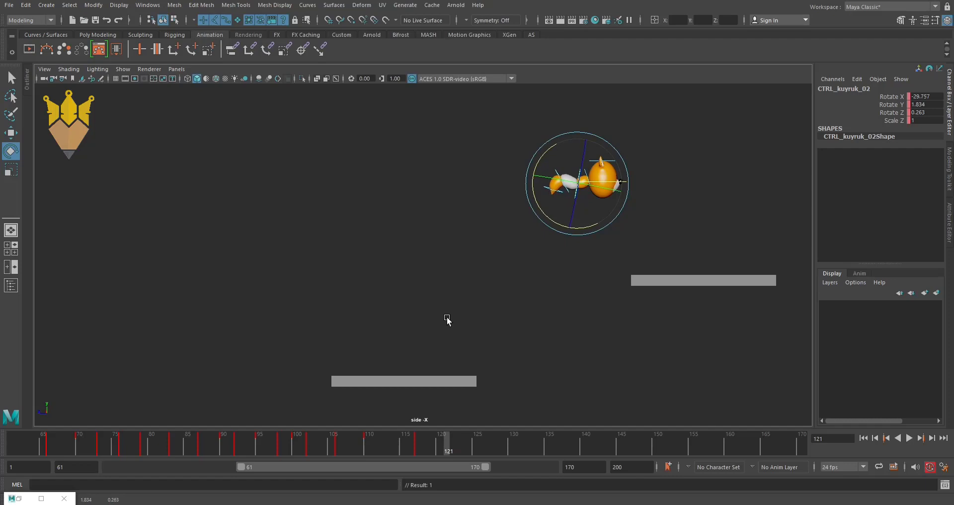
click(526, 240)
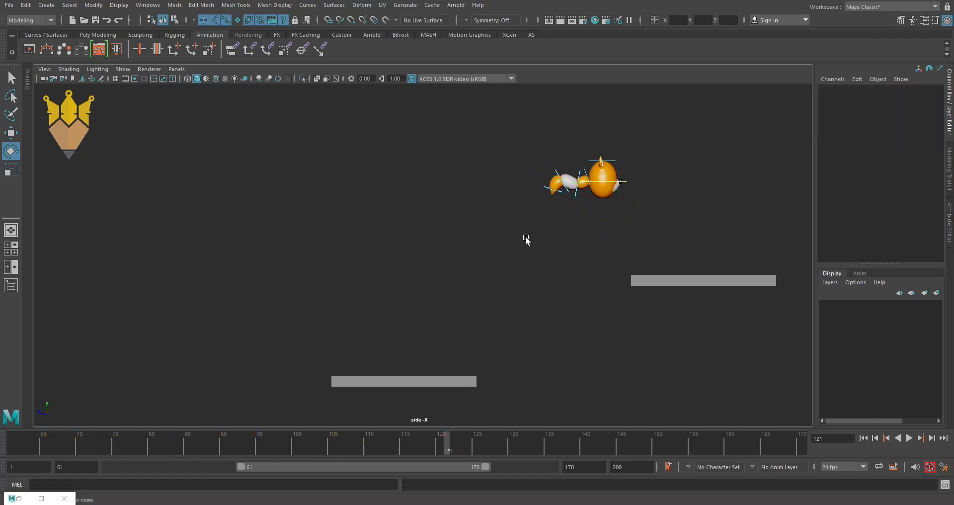
Slightly straighten the CTRL_kuyruk_03 tail segment.
click(586, 174)
click(520, 172)
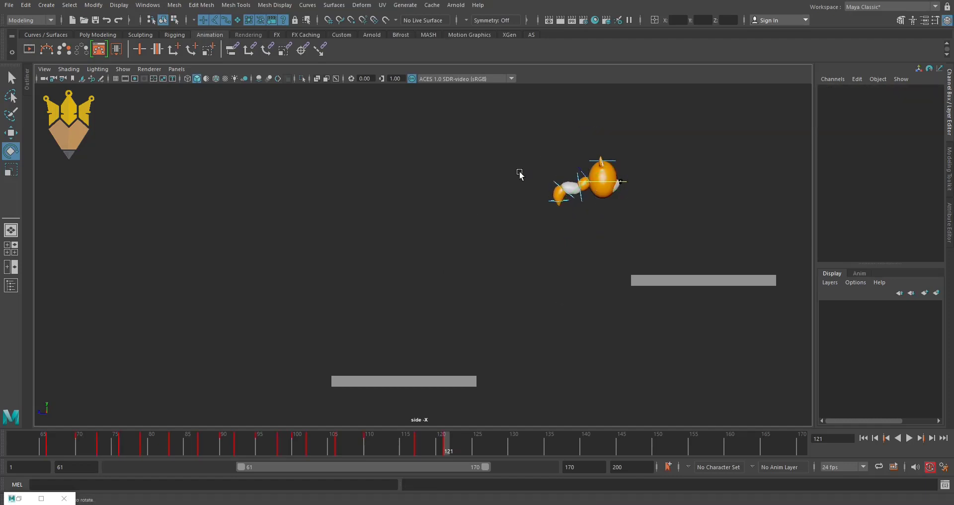
click(557, 185)
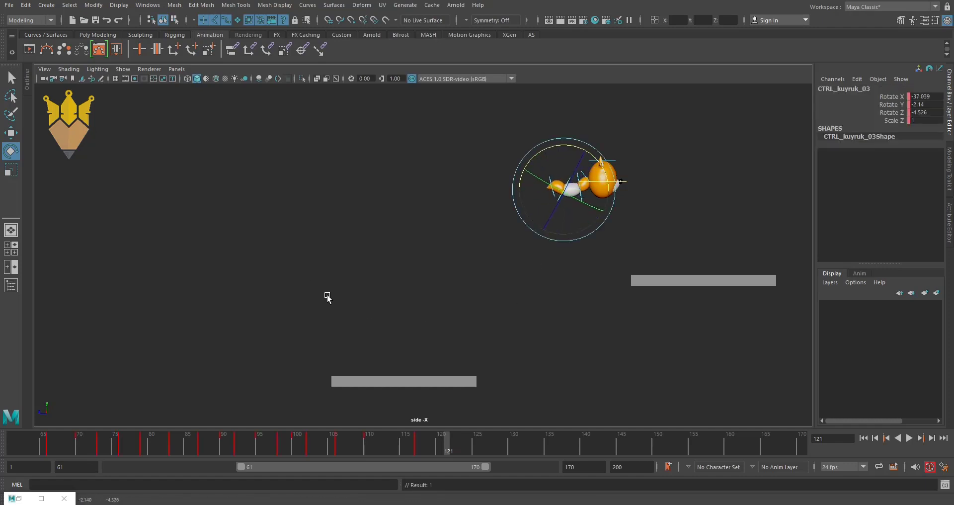
click(545, 237)
click(580, 203)
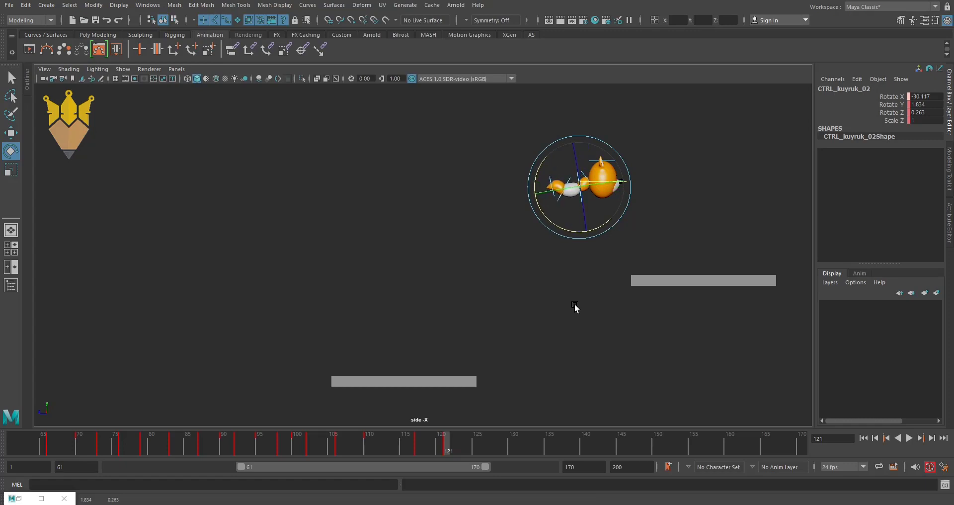
click(539, 228)
click(559, 202)
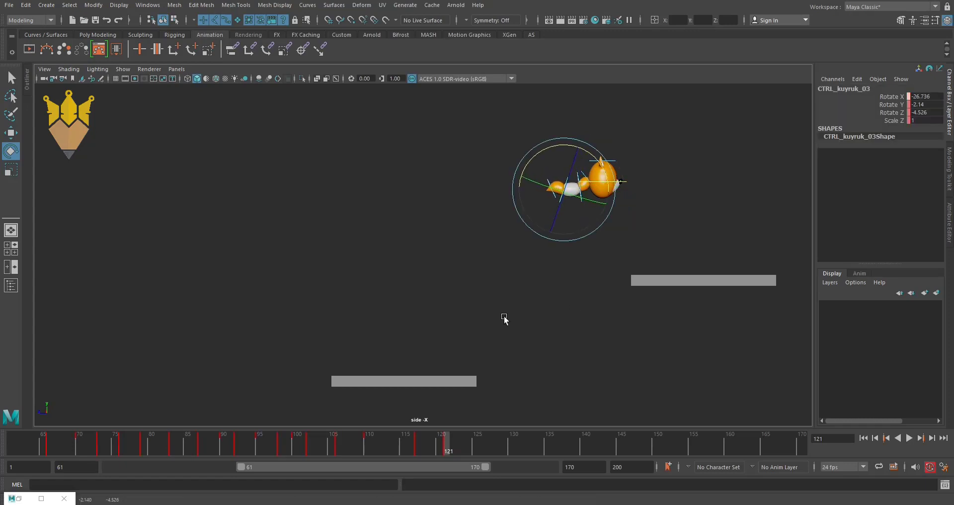
middle_drag(544, 318, 562, 315)
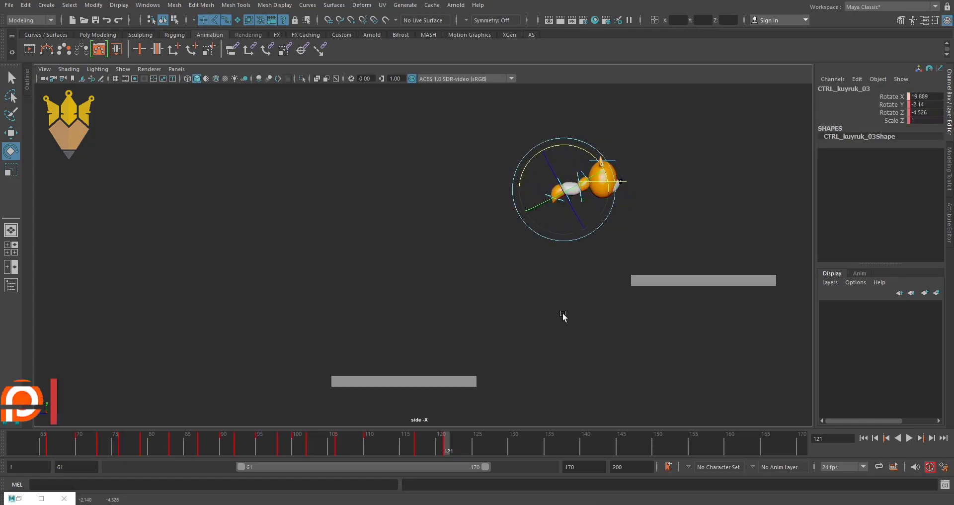
click(453, 174)
Lift CTRL_kuyruk_03 to about Rotate X -18.3 and key it.
drag(538, 175, 548, 195)
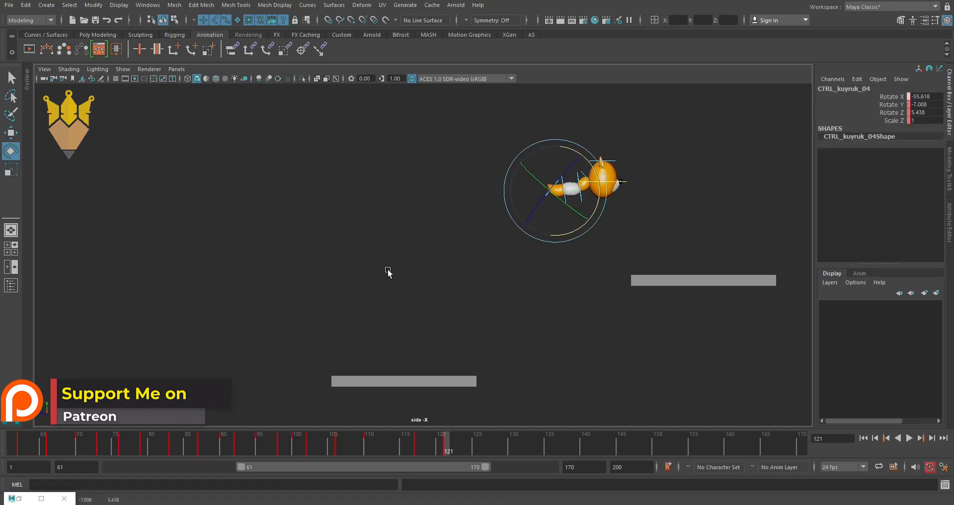
click(537, 242)
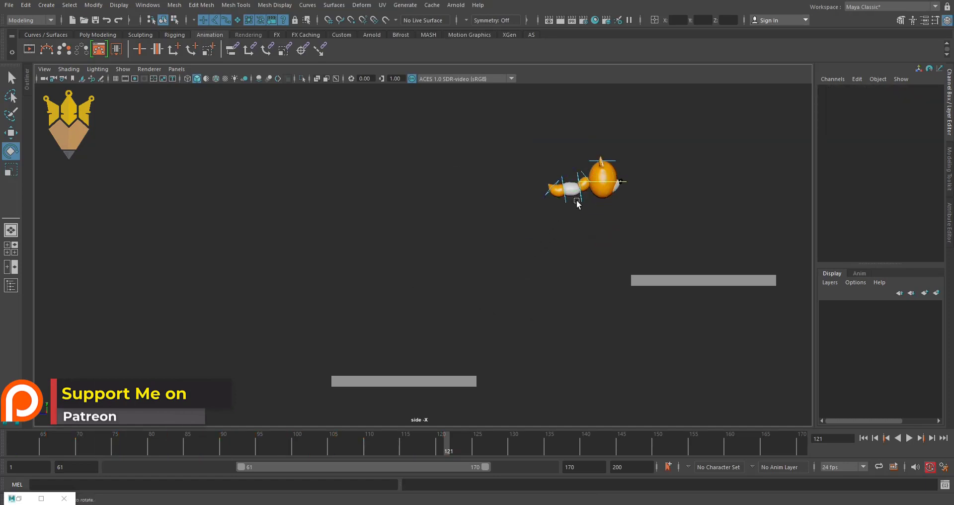
drag(588, 198, 561, 289)
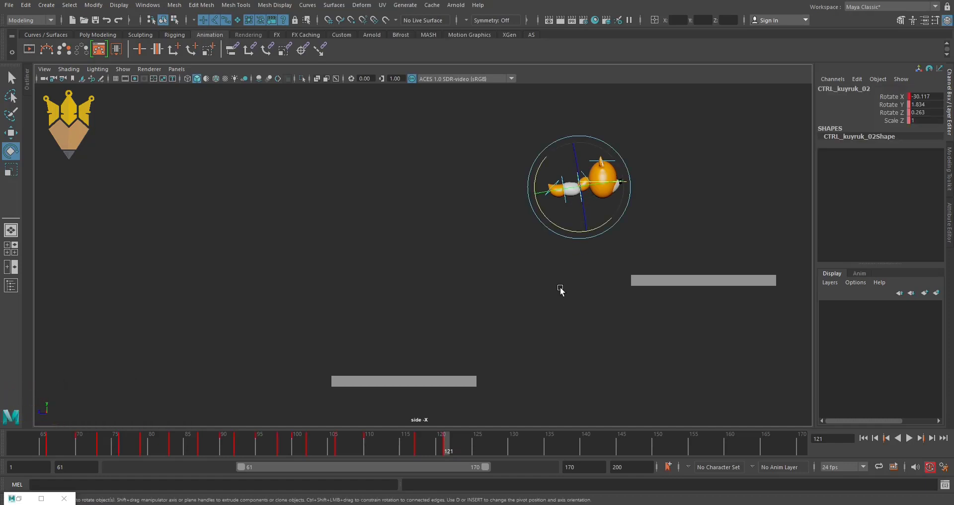
click(565, 215)
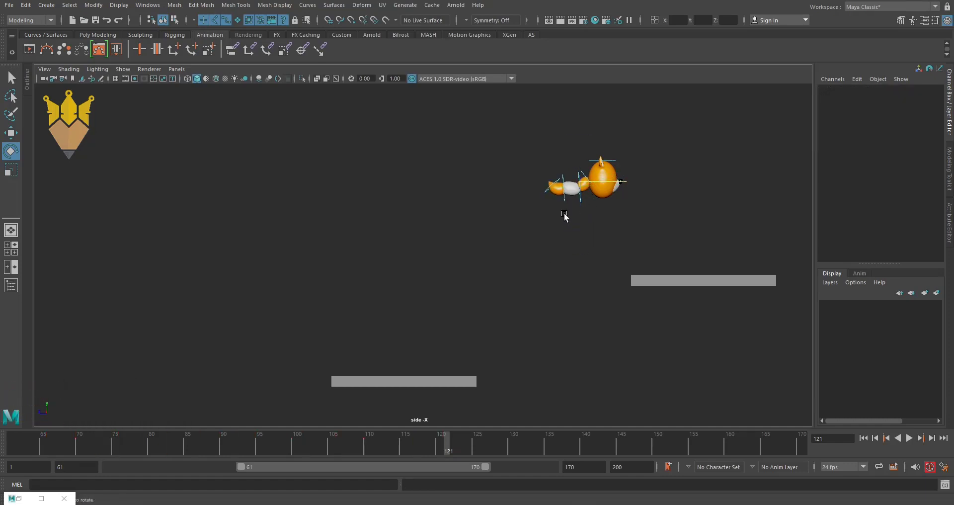
drag(564, 200, 563, 308)
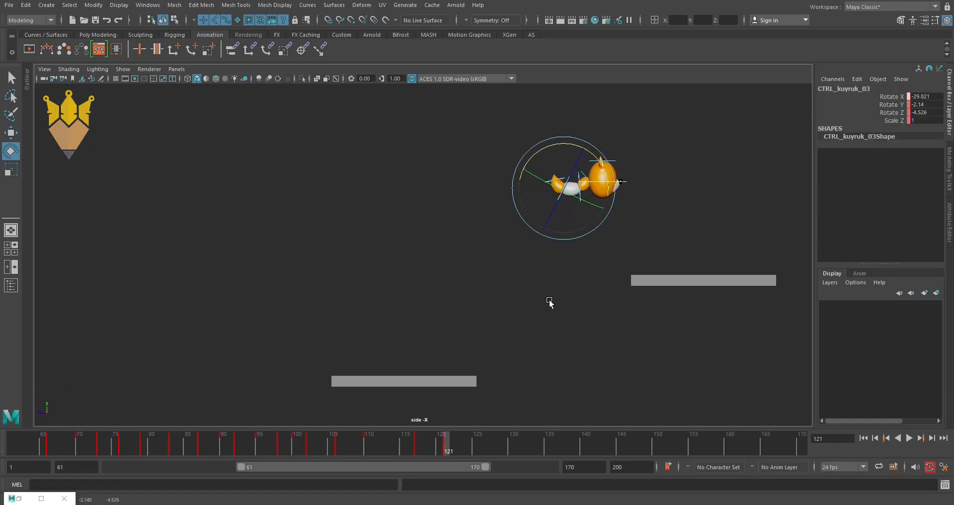
middle_drag(550, 301, 553, 299)
key(s)
click(33, 444)
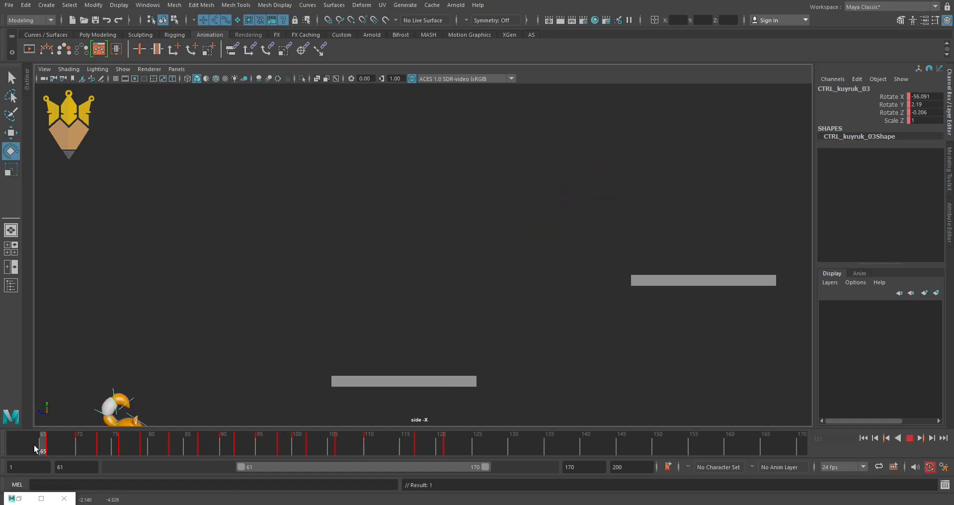
key(alt+v)
key(alt+v)
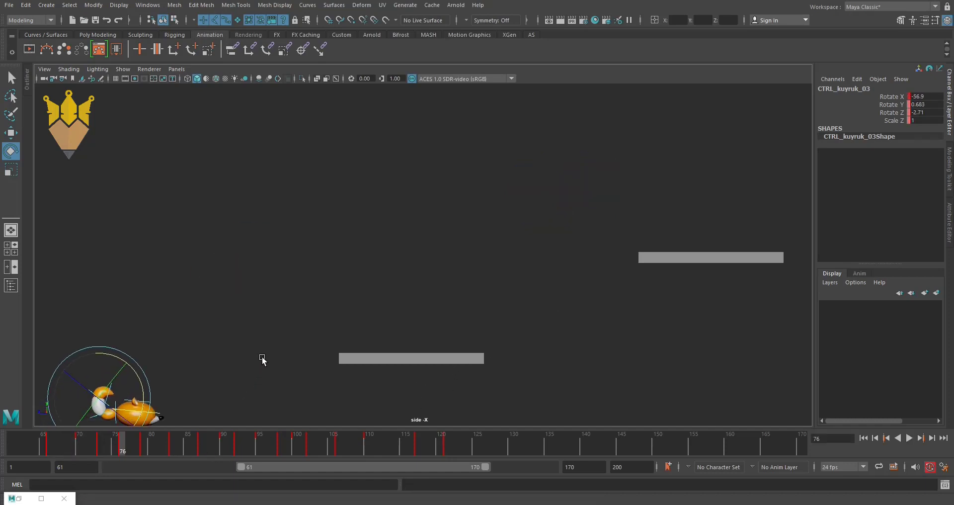
click(64, 446)
key(alt+v)
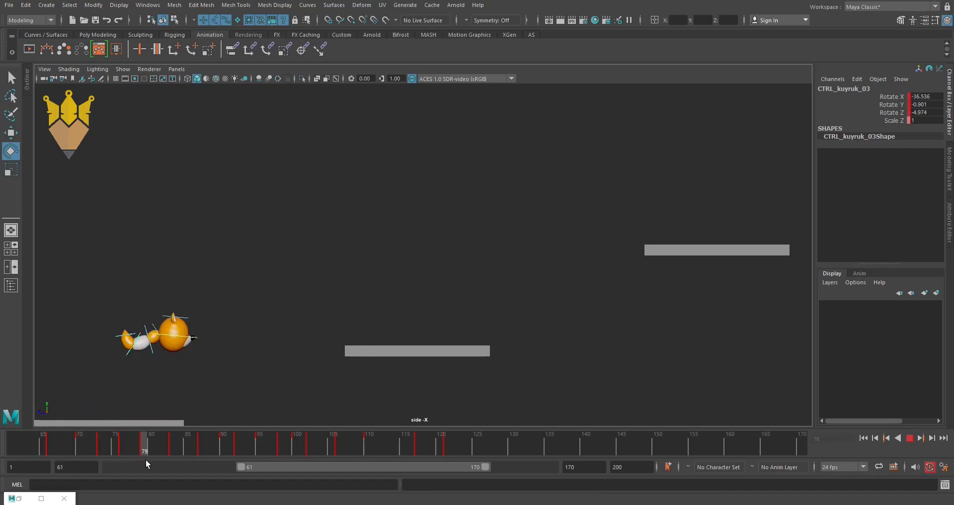
drag(218, 464, 198, 467)
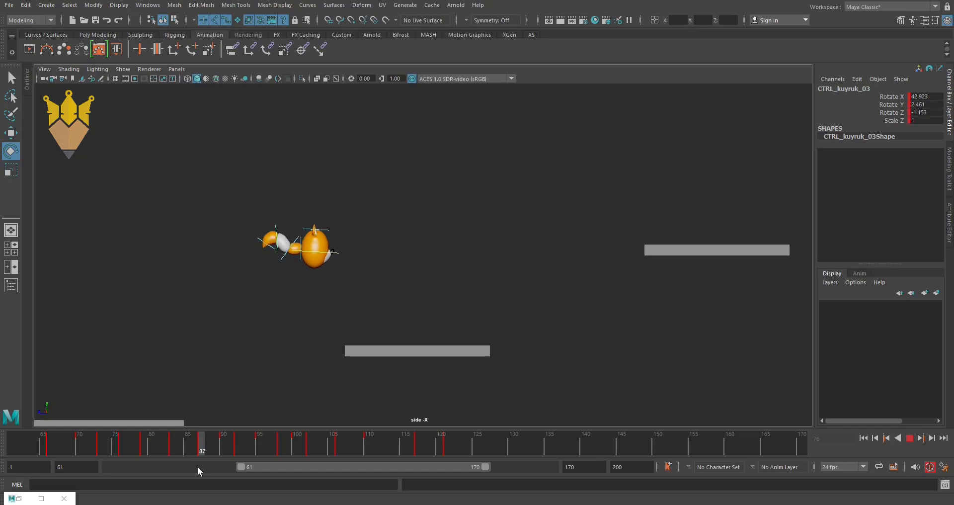
mouse_move(206, 467)
mouse_down()
mouse_move(460, 476)
mouse_move(421, 479)
mouse_move(445, 479)
mouse_up()
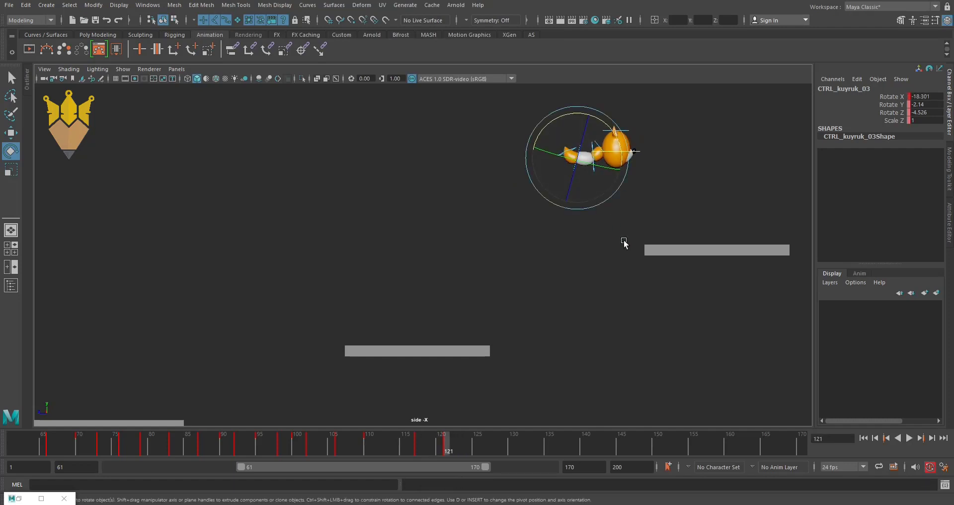
Bend CTRL_kuyruk_02 and CTRL_kuyruk_03 at frame 121 and key tail tip CTRL_kuyruk_04.
click(600, 179)
click(572, 153)
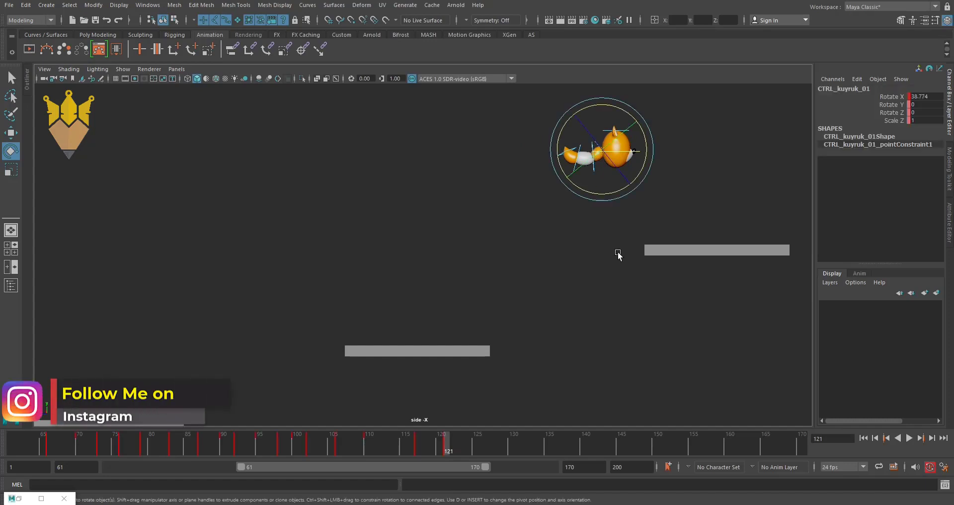
click(570, 228)
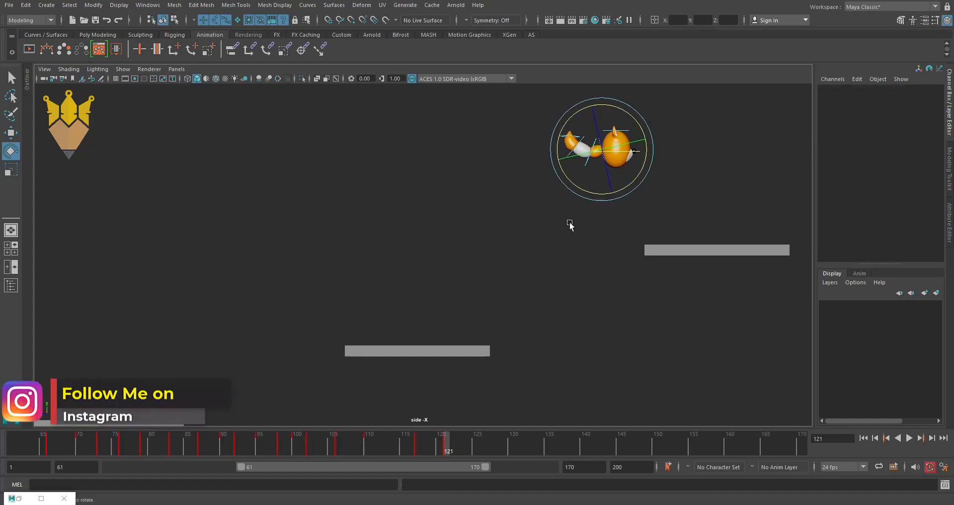
click(586, 164)
middle_drag(553, 266, 612, 260)
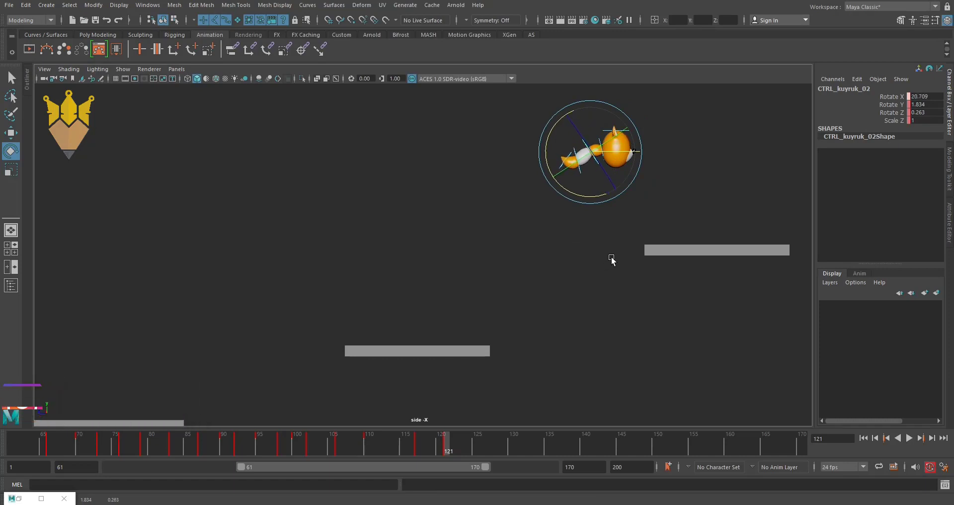
click(546, 247)
click(581, 171)
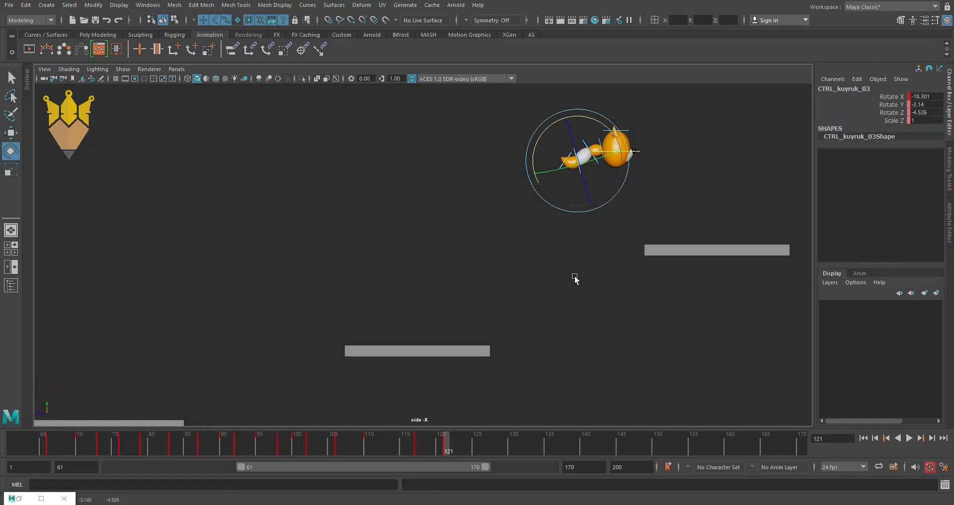
mouse_move(573, 277)
middle_down()
mouse_move(548, 275)
mouse_move(556, 275)
middle_up()
click(556, 160)
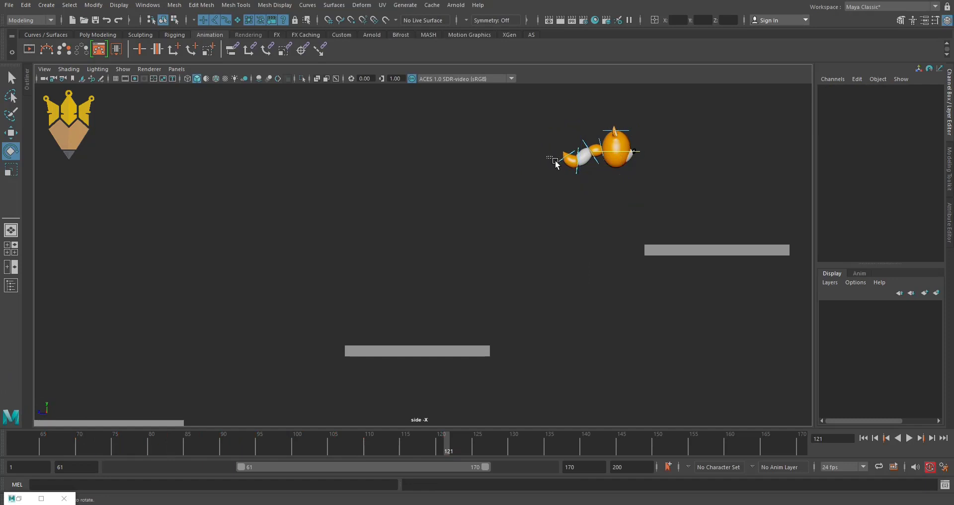
drag(561, 169, 558, 277)
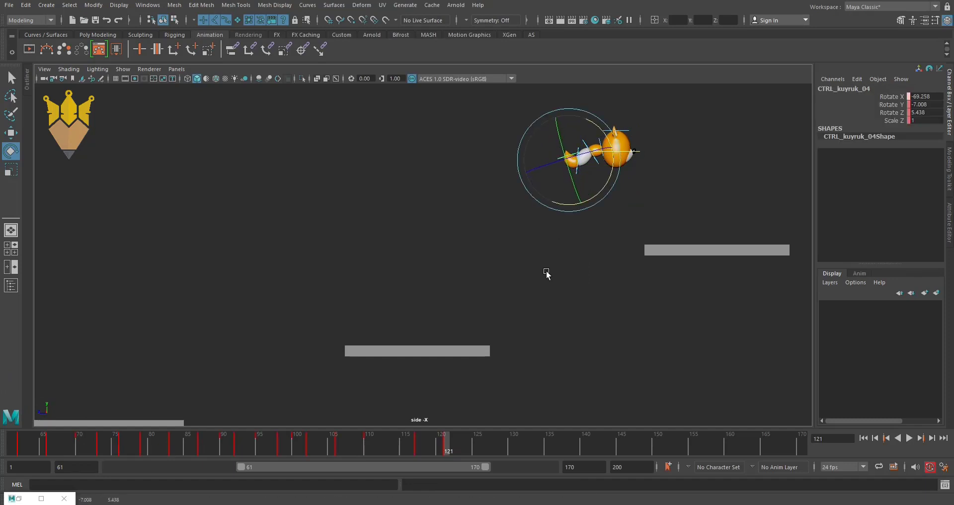
key(s)
Raise tail base CTRL_kuyruk_01 to Rotate X 21.425 and scrub to frame 124.
click(601, 181)
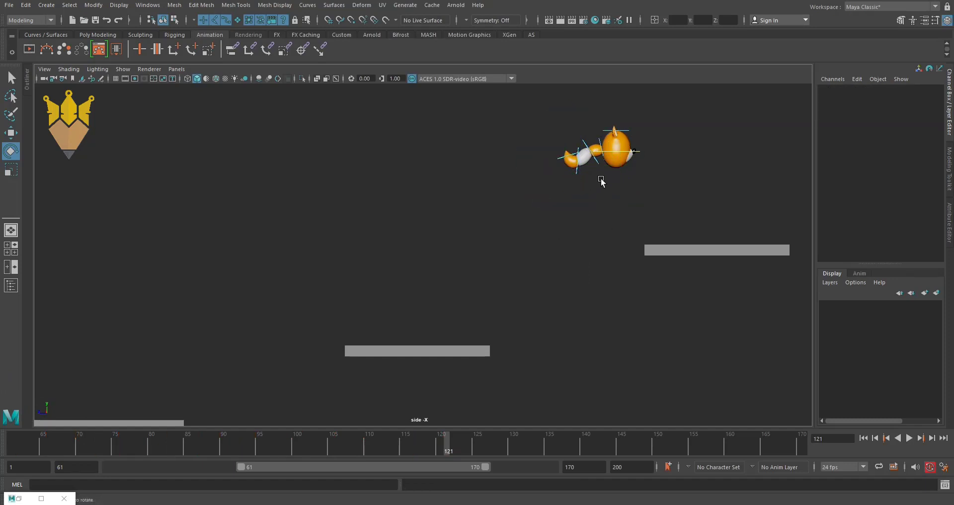
drag(597, 165, 572, 274)
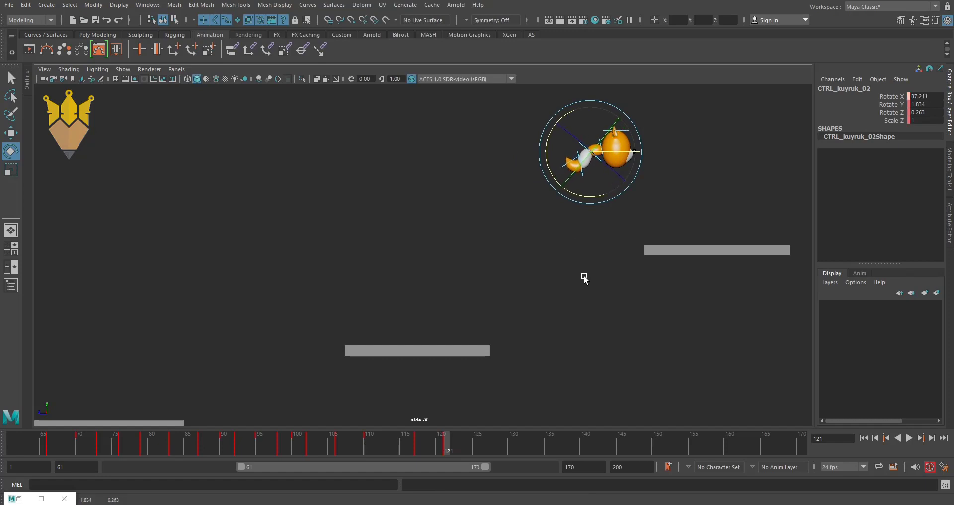
click(607, 252)
click(594, 191)
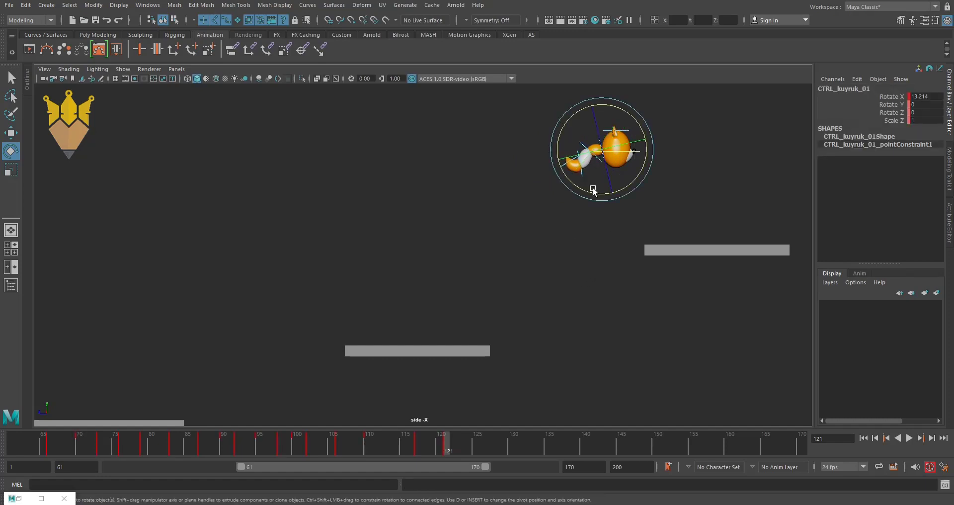
mouse_move(593, 191)
mouse_down()
mouse_move(581, 271)
mouse_move(590, 274)
mouse_up()
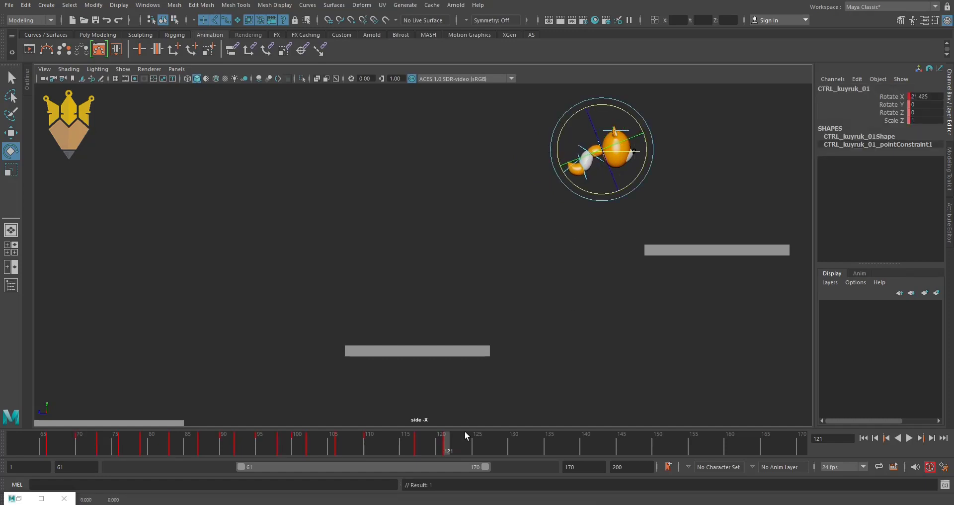
mouse_move(430, 446)
mouse_down()
mouse_move(405, 447)
mouse_move(449, 452)
mouse_move(422, 443)
mouse_move(341, 444)
mouse_move(482, 455)
mouse_move(452, 456)
mouse_move(466, 456)
mouse_up()
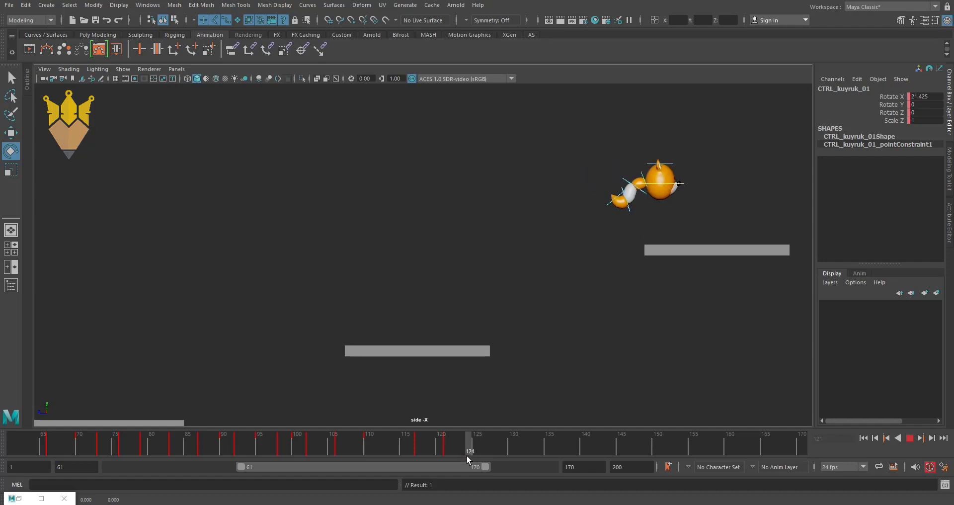
mouse_move(227, 448)
mouse_down()
mouse_move(102, 446)
mouse_move(219, 458)
mouse_move(186, 464)
mouse_move(201, 458)
mouse_move(172, 460)
mouse_move(446, 457)
mouse_up()
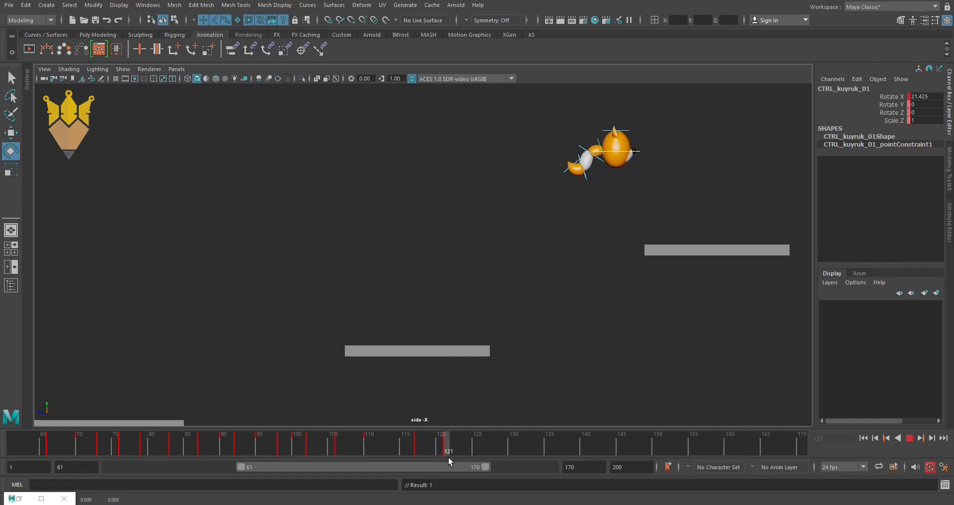
Level CTRL_kuyruk_01 near 0, lower CTRL_kuyruk_02 to about 25, then check frame 117.
click(611, 212)
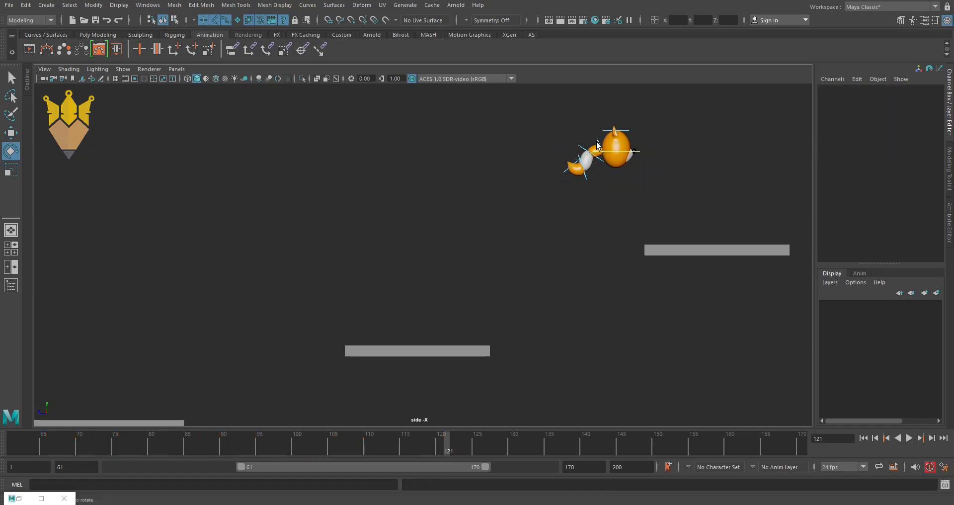
click(598, 144)
middle_drag(599, 248, 566, 282)
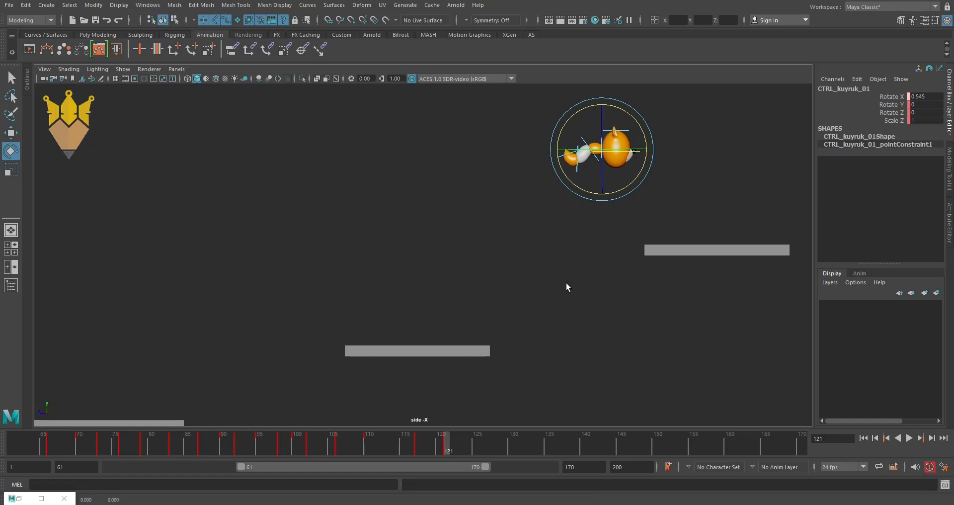
click(577, 209)
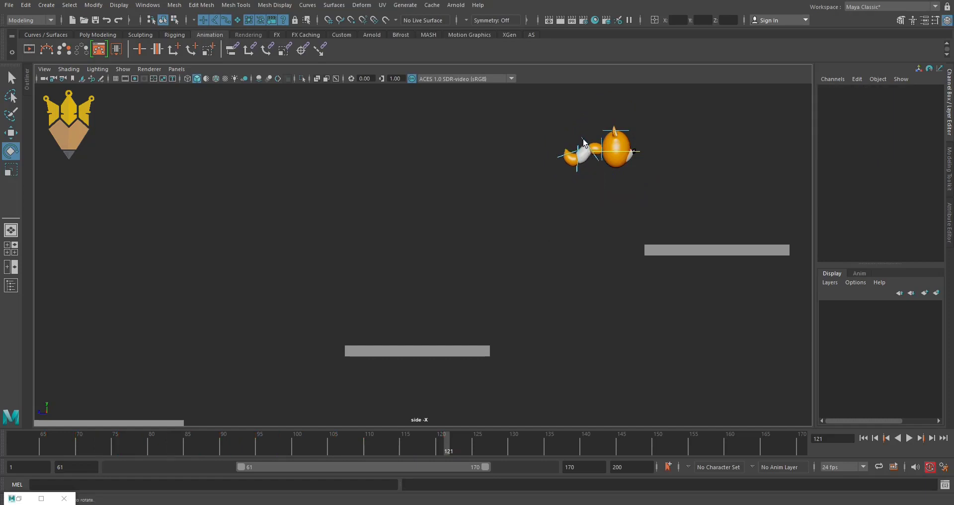
click(576, 166)
mouse_move(570, 262)
middle_down()
mouse_move(547, 258)
mouse_move(540, 217)
middle_up()
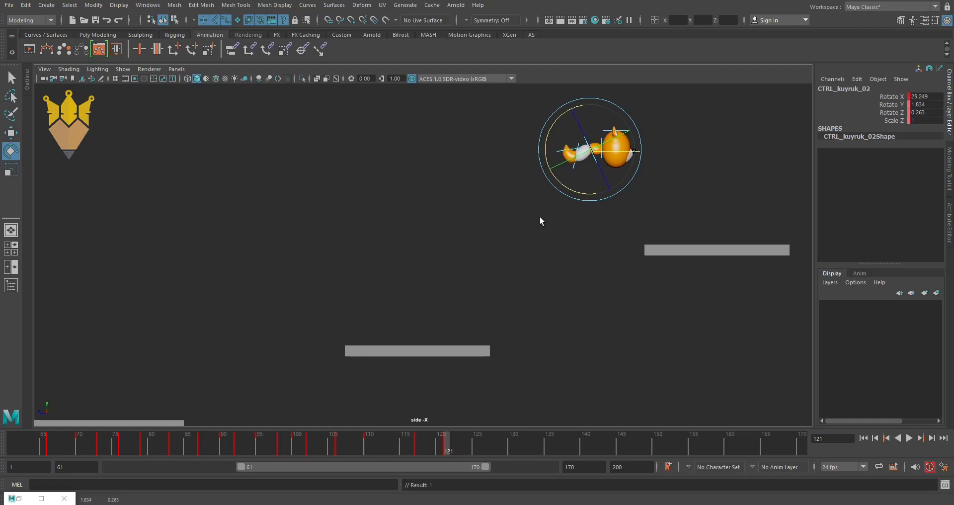
click(416, 444)
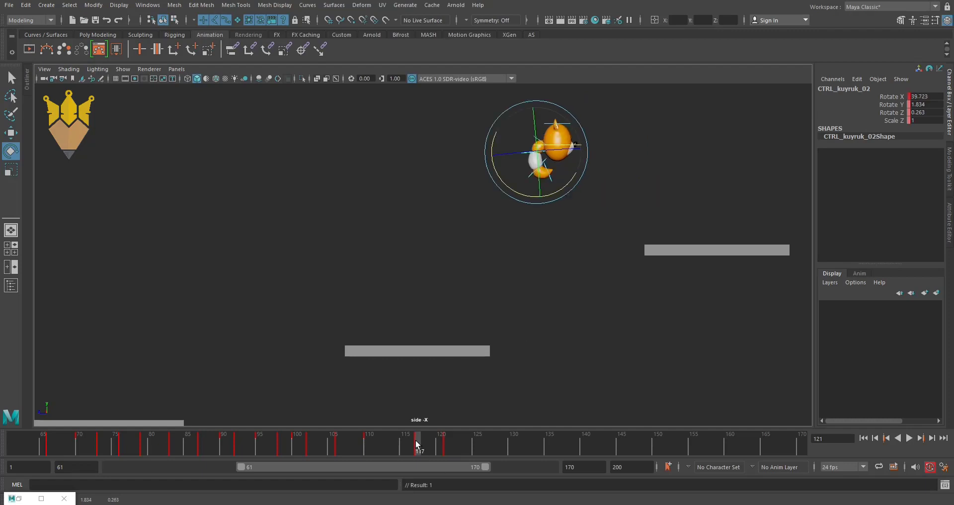
key(alt+v)
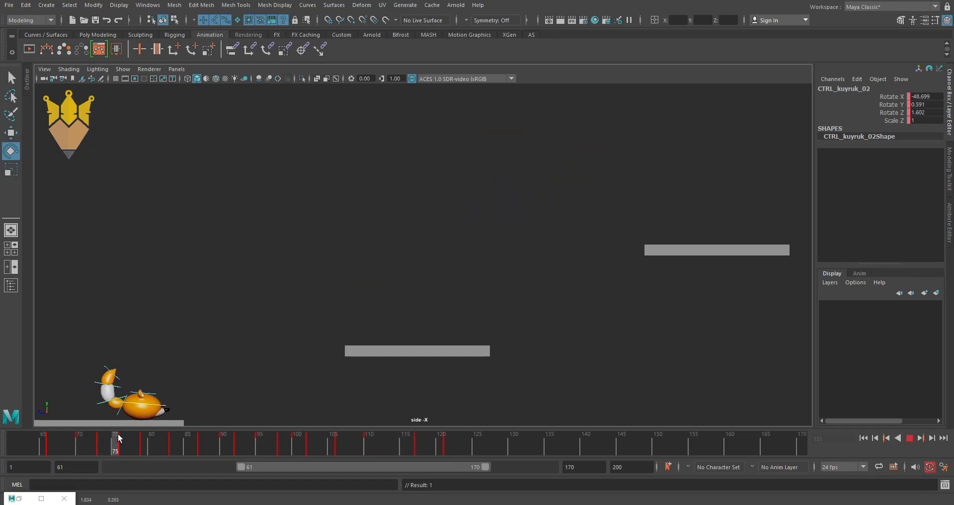
mouse_move(117, 434)
mouse_down()
mouse_move(208, 445)
mouse_move(201, 440)
mouse_up()
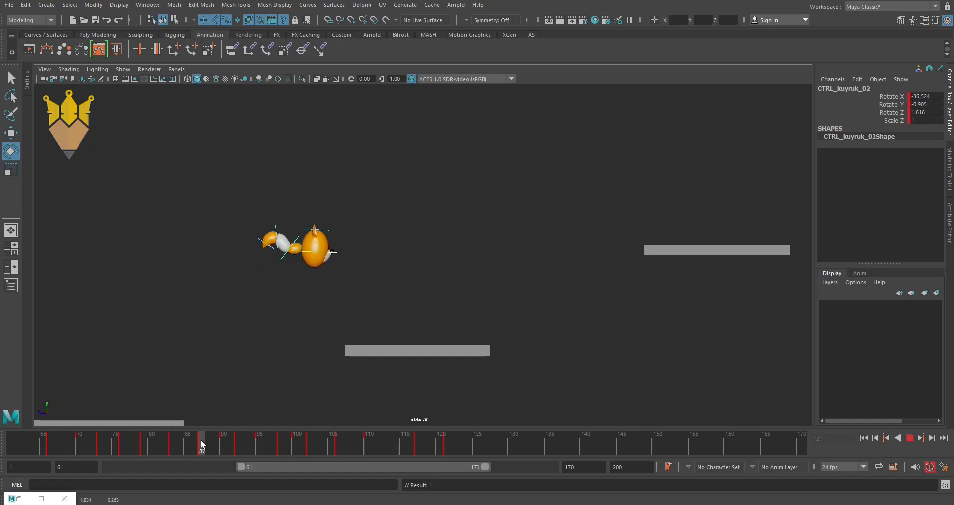
drag(201, 440, 449, 455)
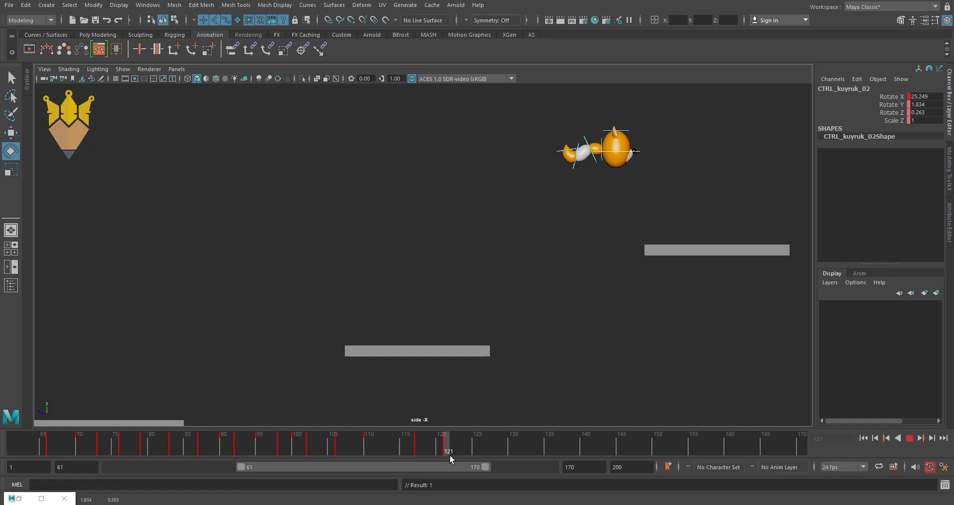
Rotate tail tip CTRL_kuyruk_04 down to about 55 degrees at frame 121.
click(563, 196)
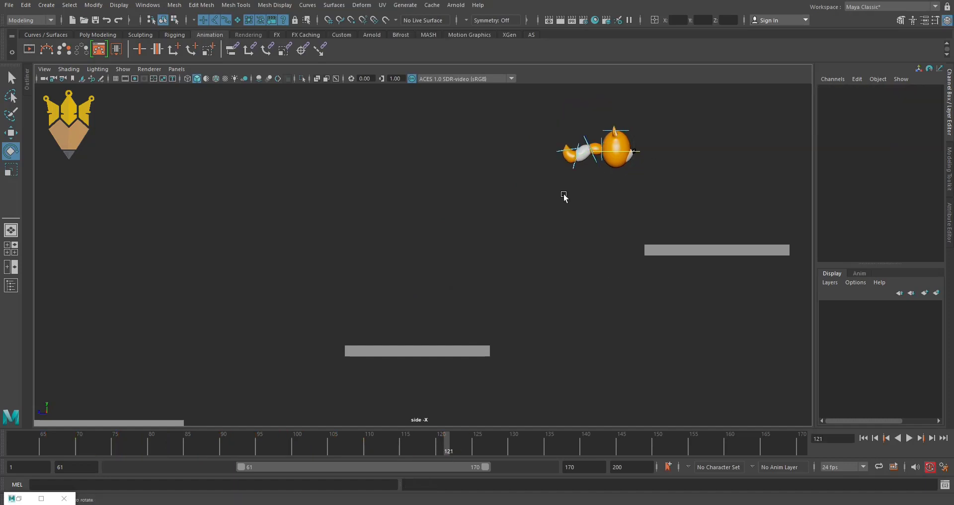
click(556, 157)
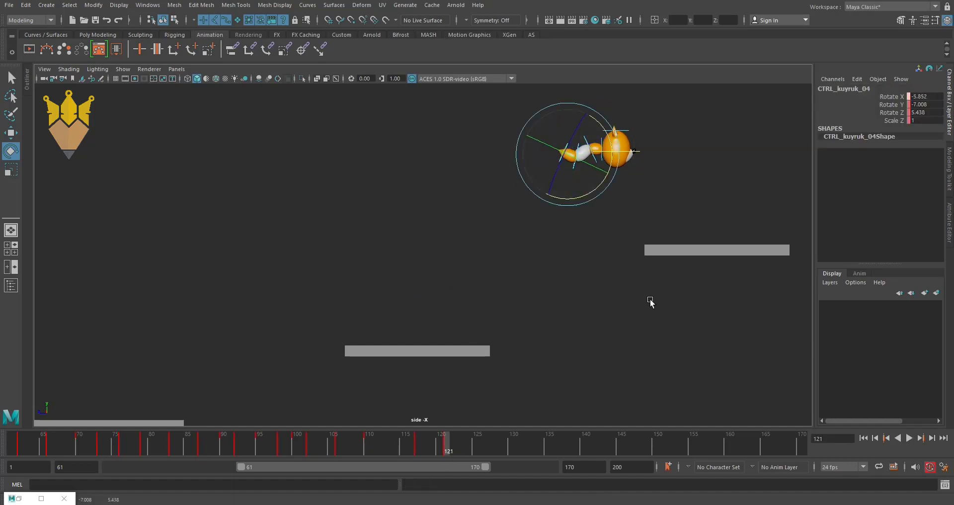
middle_drag(750, 278, 733, 281)
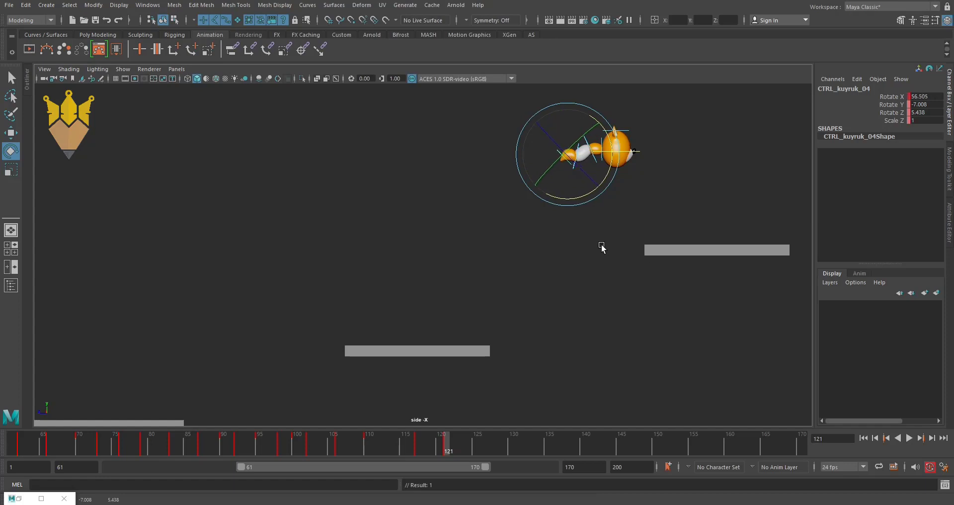
Bend CTRL_kuyruk_02 and set CTRL_kuyruk_03 to Rotate X -13.127, then scrub from frame 83.
click(580, 206)
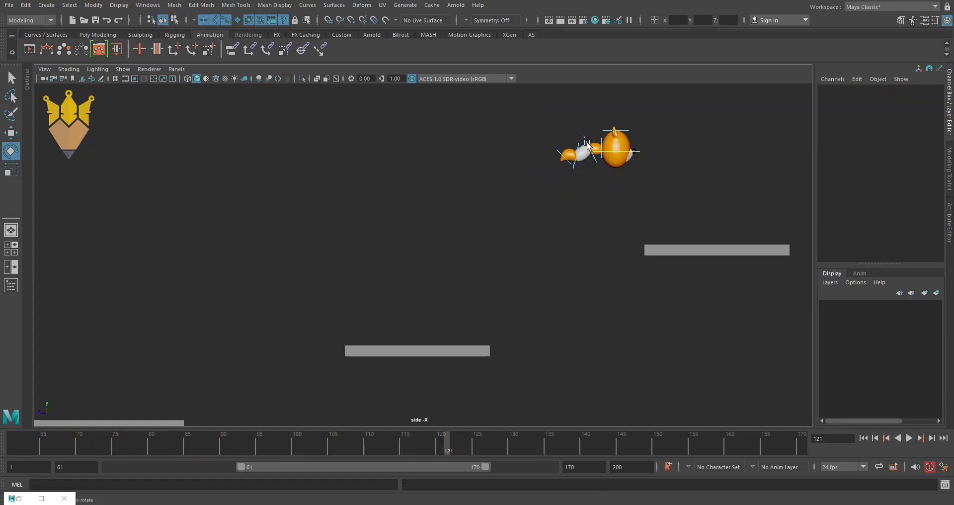
click(588, 144)
middle_drag(590, 247, 529, 241)
click(568, 186)
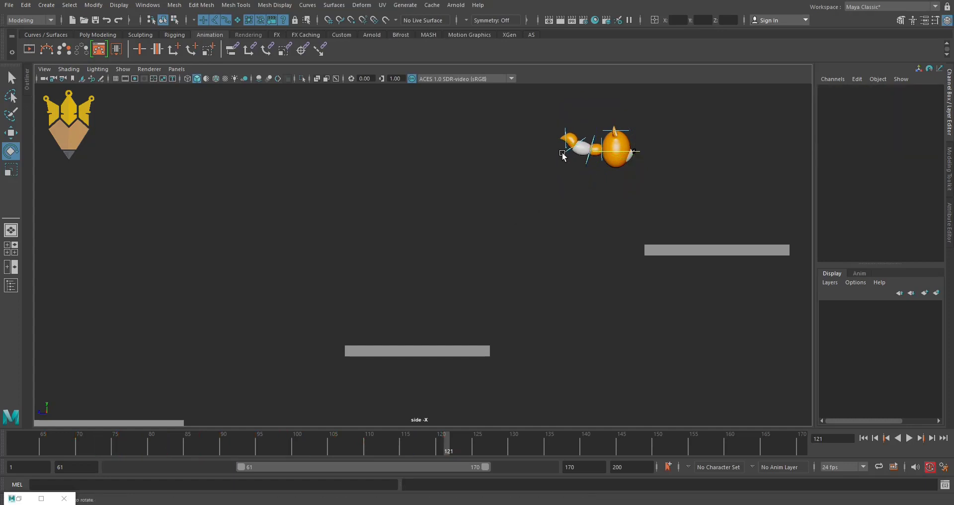
click(563, 156)
mouse_move(554, 256)
middle_down()
mouse_move(592, 259)
mouse_move(562, 253)
middle_up()
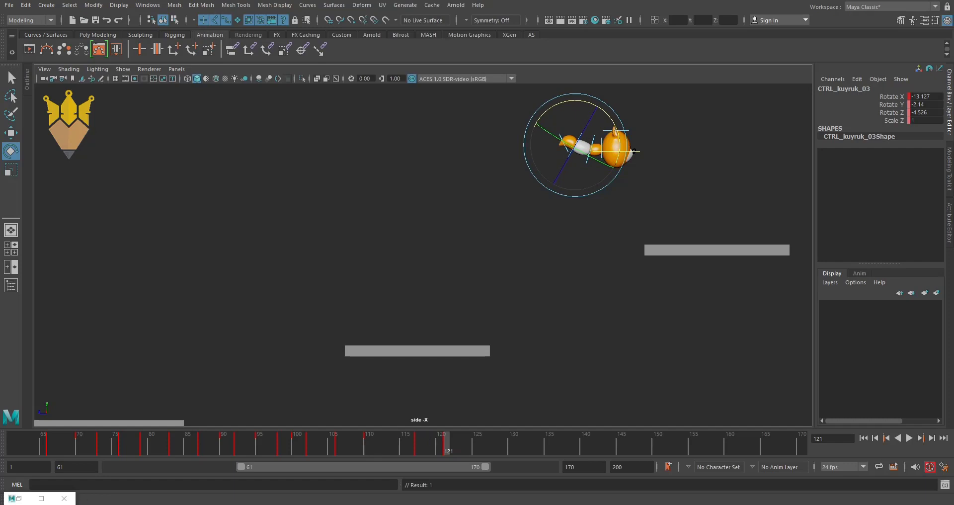
mouse_move(383, 446)
mouse_down()
mouse_move(113, 470)
mouse_move(446, 484)
mouse_up()
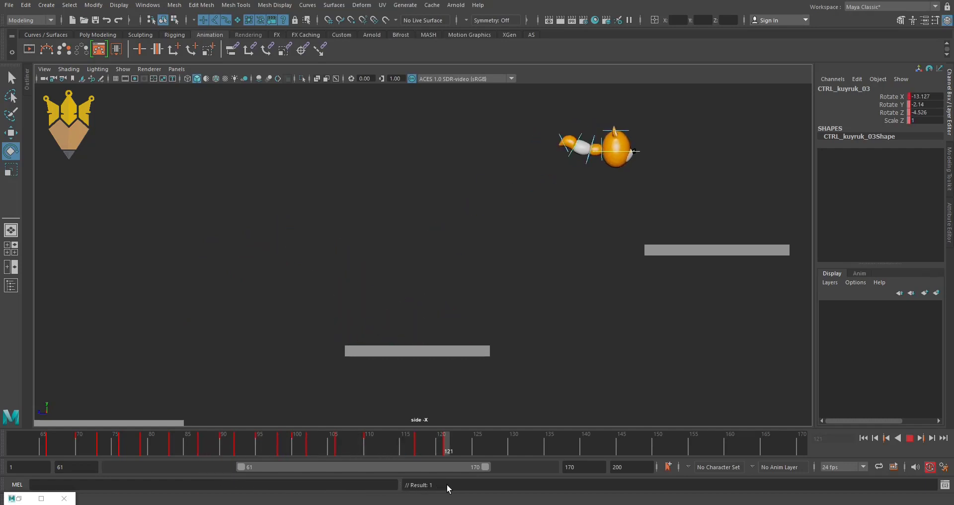
Rotate CTRL_kuyruk_02 further and swing CTRL_kuyruk_03 upward at frame 121.
click(603, 241)
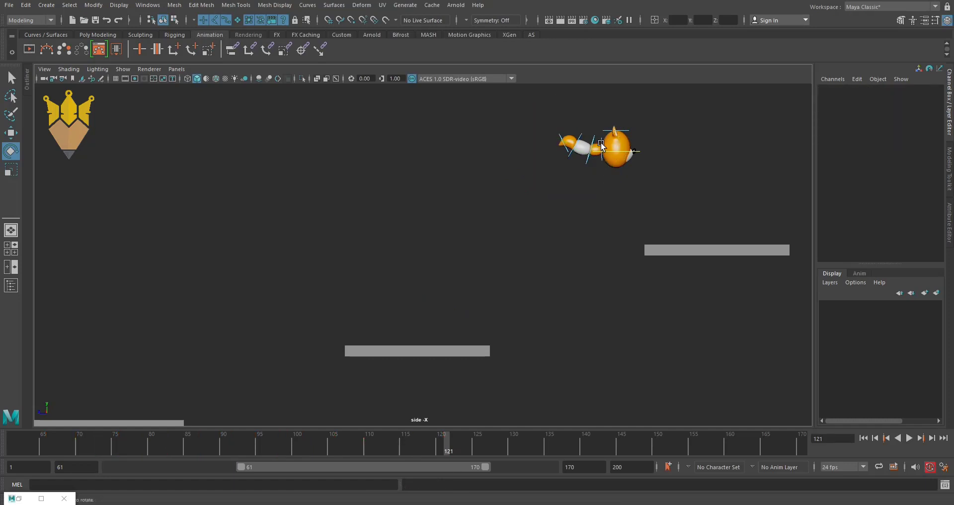
click(602, 144)
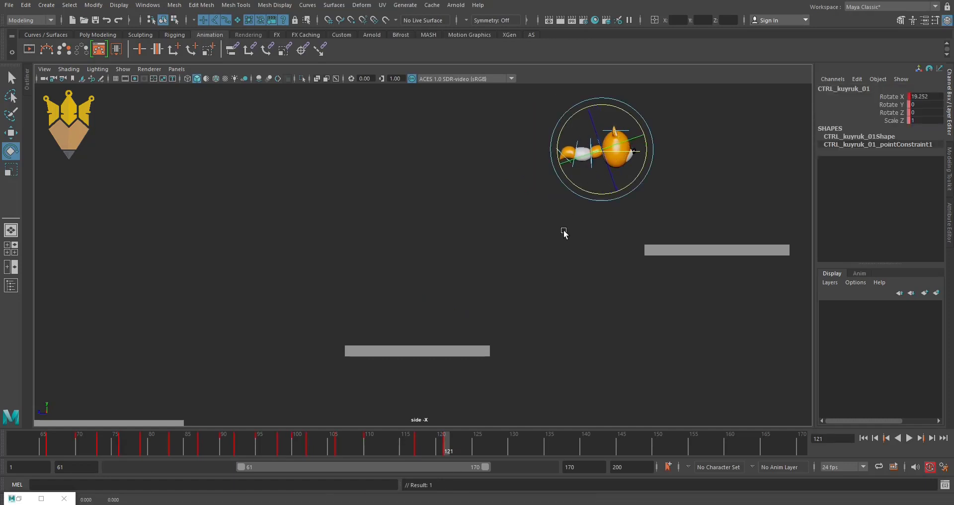
click(564, 232)
click(595, 165)
mouse_move(622, 303)
middle_down()
mouse_move(574, 301)
mouse_move(586, 301)
middle_up()
click(555, 188)
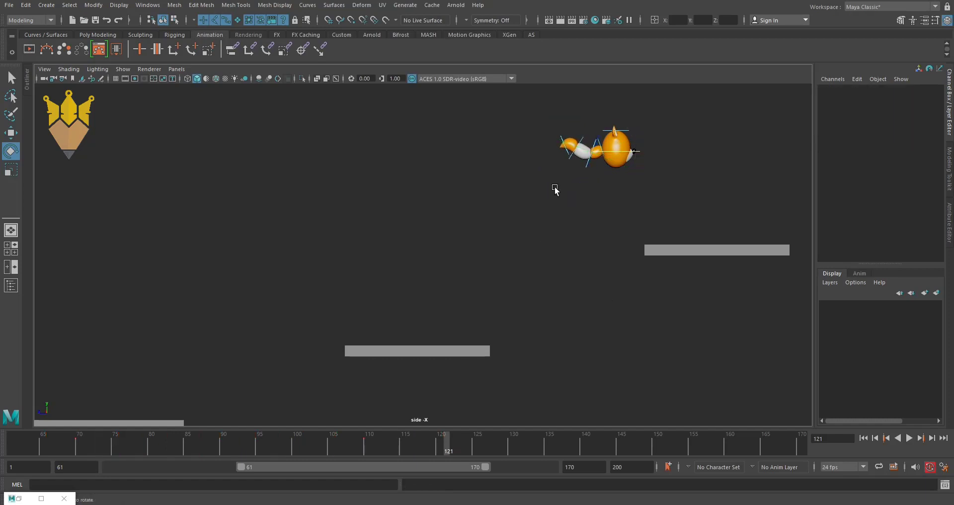
click(569, 160)
middle_drag(531, 262, 593, 278)
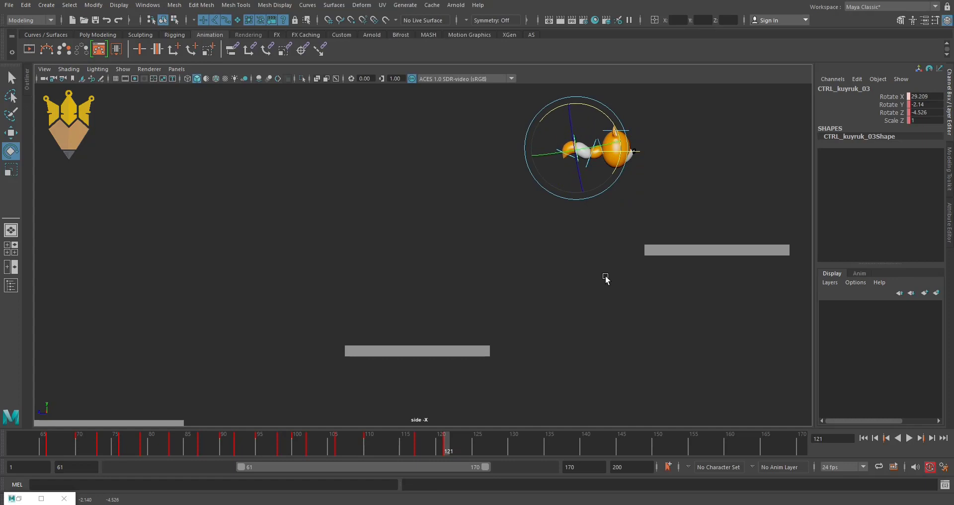
Check the tail controls, tip CTRL_kuyruk_04 at Rotate X 65.761, and preview frames 87–123.
click(536, 220)
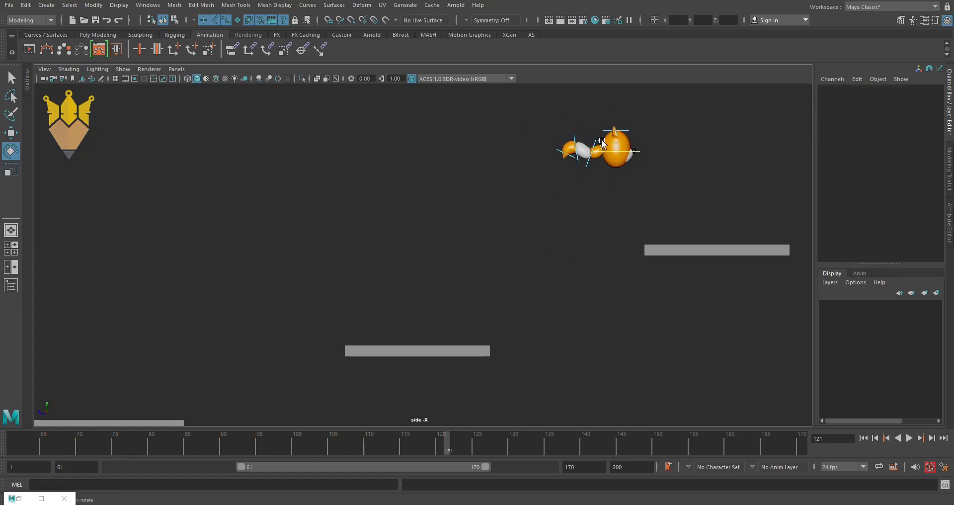
click(600, 144)
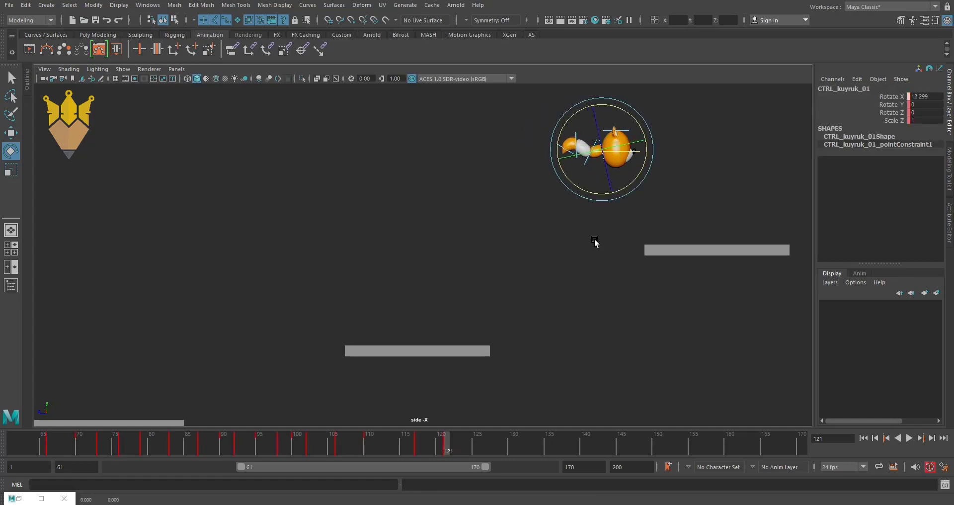
click(573, 208)
click(585, 170)
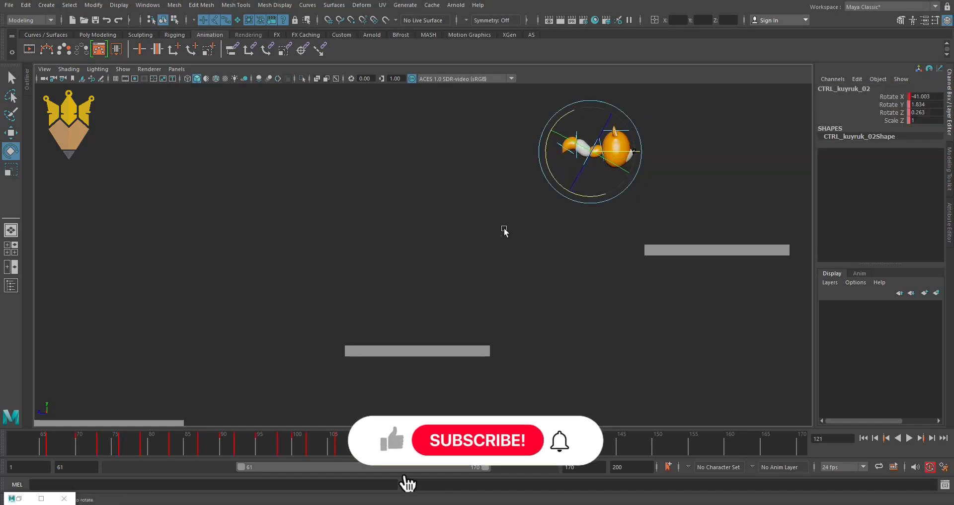
click(538, 189)
click(558, 151)
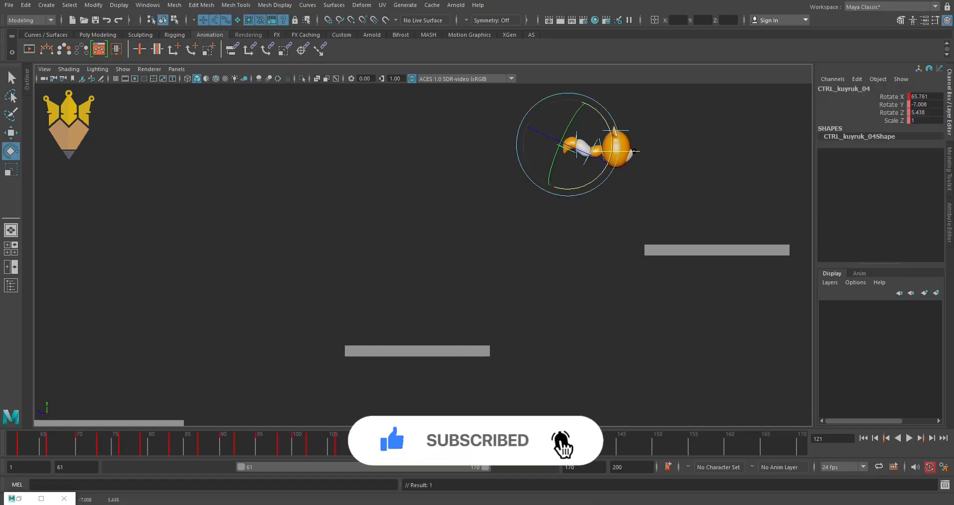
mouse_move(237, 448)
mouse_down()
mouse_move(475, 465)
mouse_move(118, 462)
mouse_move(495, 463)
mouse_move(449, 463)
mouse_move(483, 468)
mouse_move(468, 466)
mouse_up()
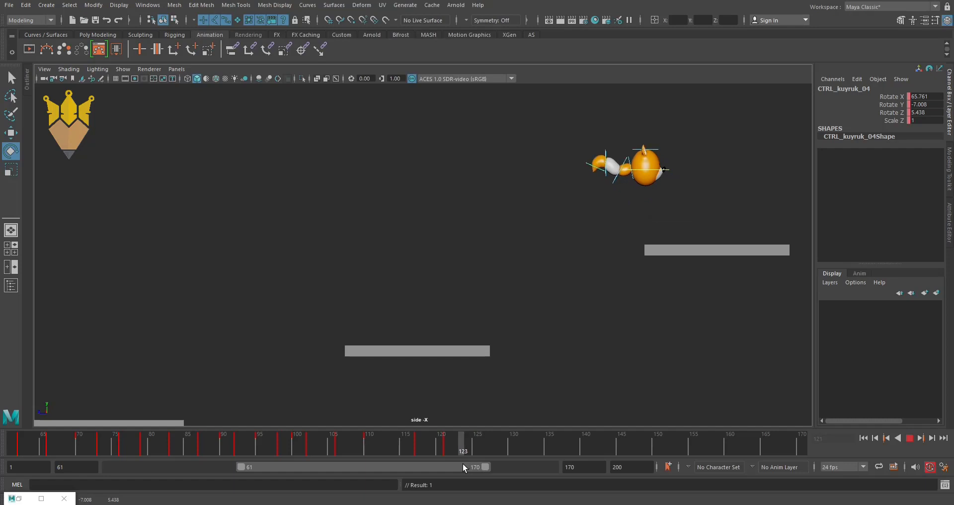
Move the playhead to frame 124, tail tip holding Rotate X 65.761.
mouse_move(458, 464)
mouse_down()
mouse_move(418, 463)
mouse_move(467, 463)
mouse_up()
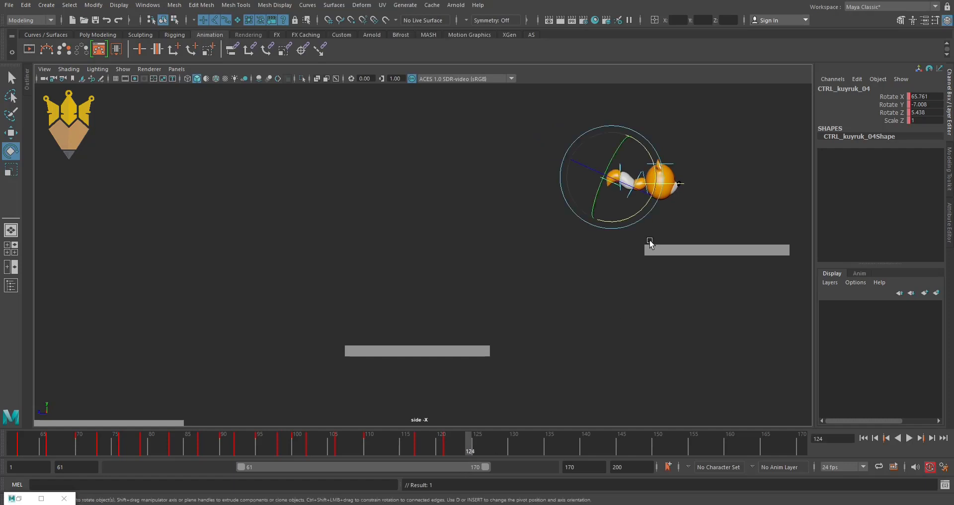
Curl tail base CTRL_kuyruk_01 and CTRL_kuyruk_02 upward at frame 124.
click(621, 237)
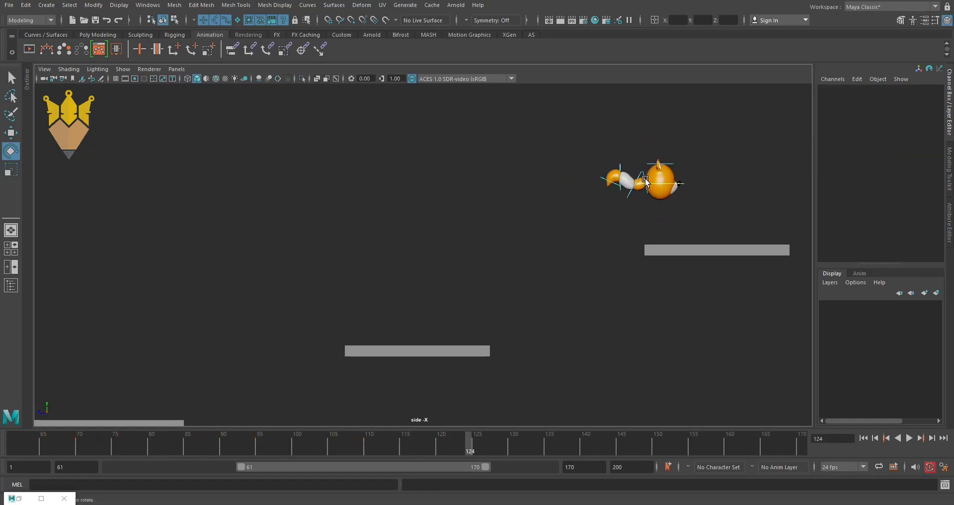
click(645, 180)
middle_drag(643, 216, 557, 224)
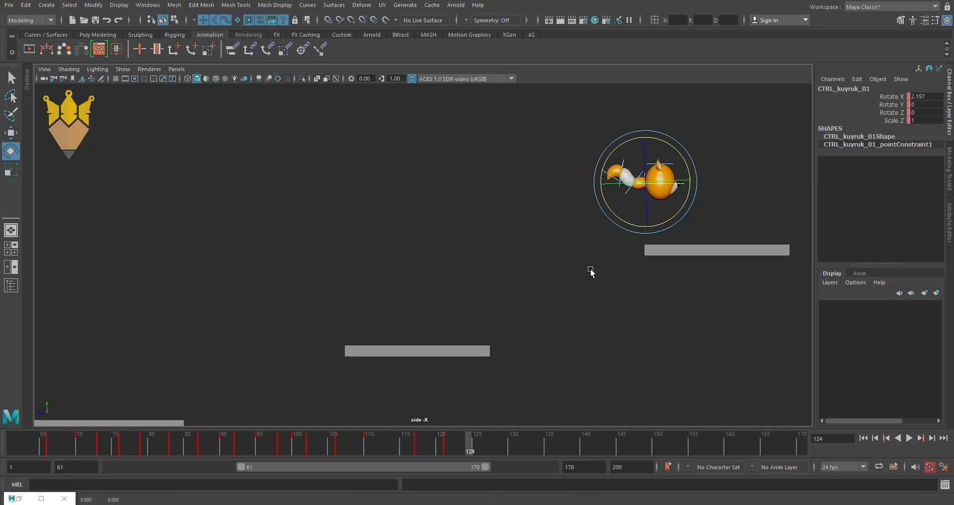
click(558, 223)
drag(614, 271, 600, 255)
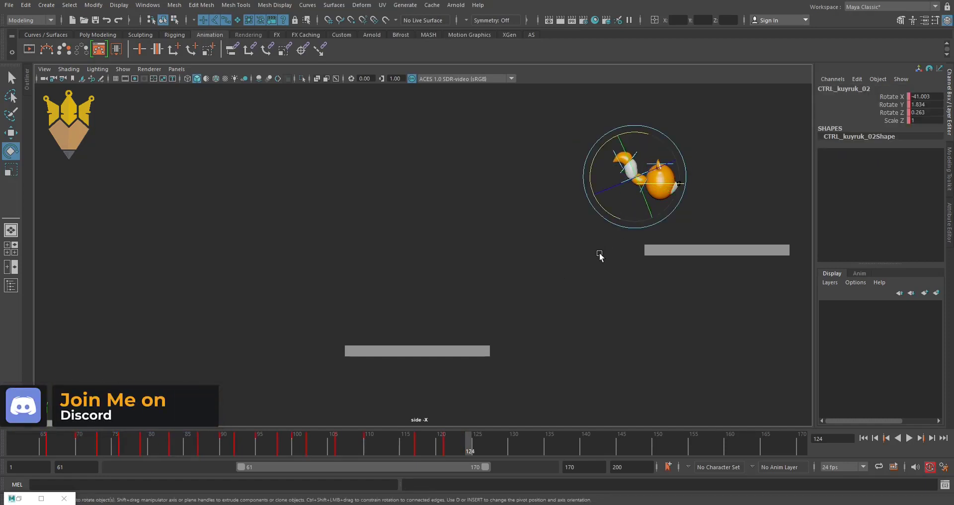
middle_drag(600, 255, 552, 262)
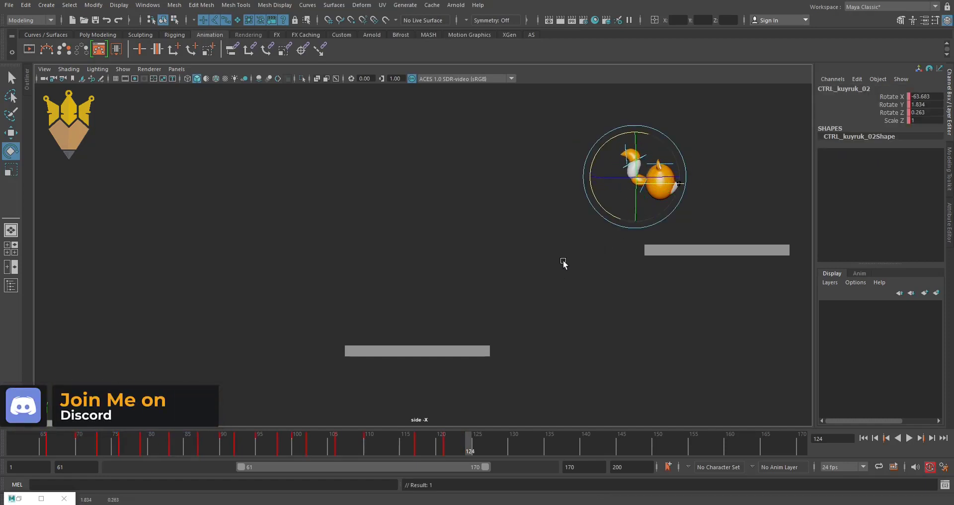
Rotate CTRL_kuyruk_03 and the tail tip, then scrub back to frame 106.
click(550, 215)
click(622, 172)
mouse_move(621, 171)
middle_down()
mouse_move(557, 293)
mouse_move(486, 284)
middle_up()
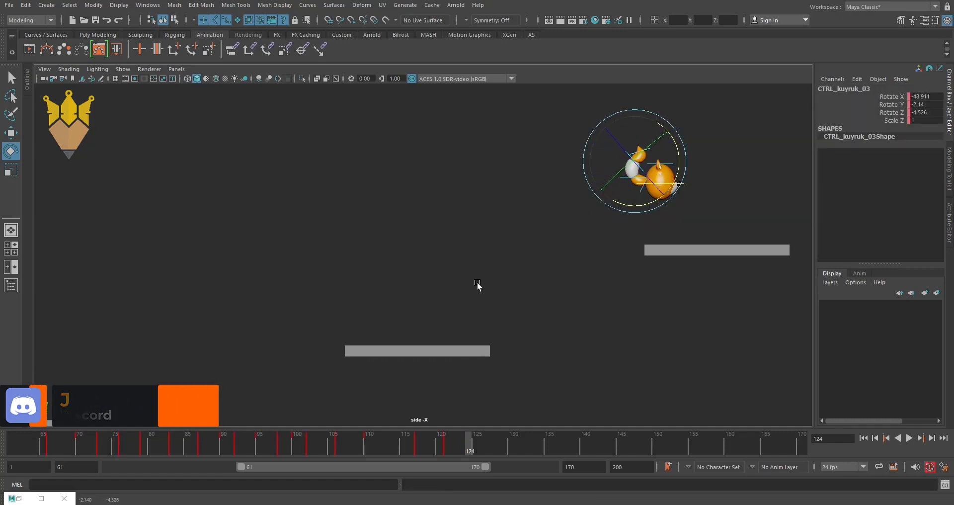
click(567, 214)
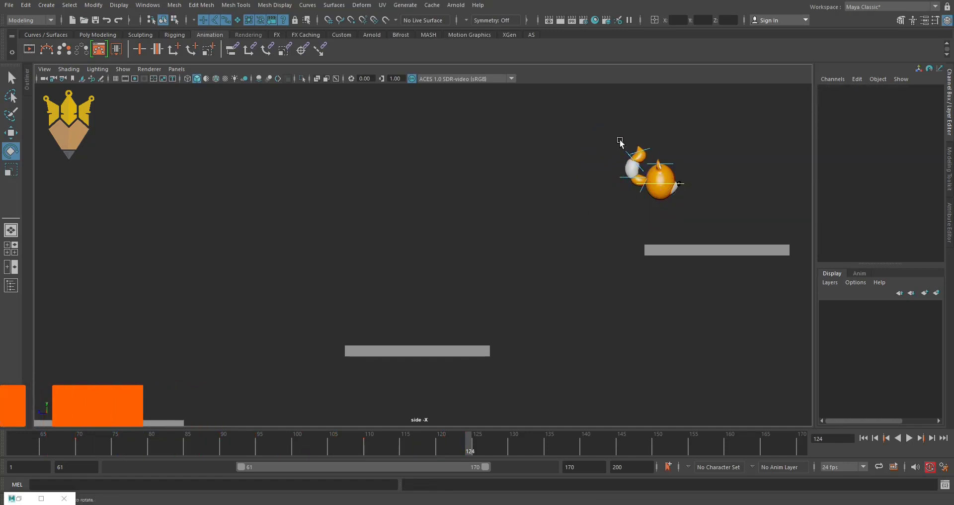
click(646, 156)
middle_drag(598, 305, 476, 291)
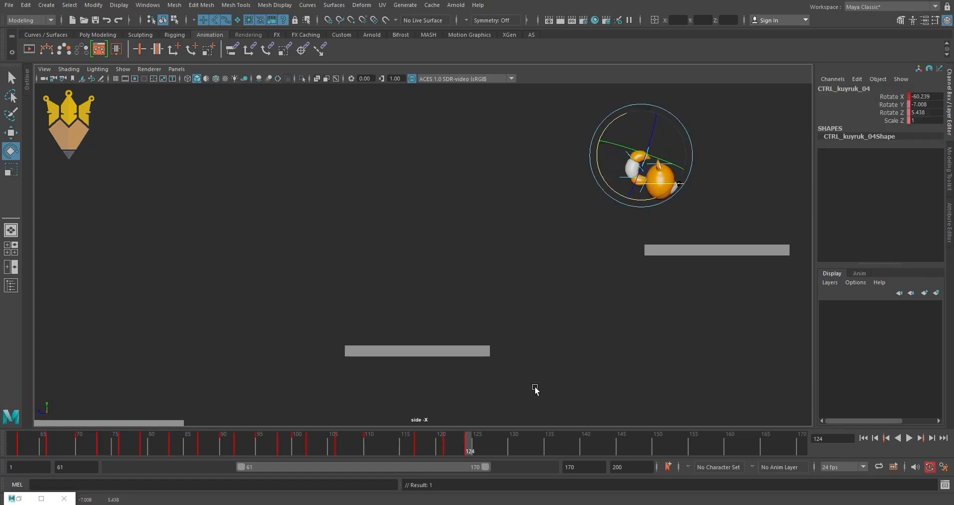
mouse_move(427, 451)
mouse_down()
mouse_move(261, 442)
mouse_move(366, 459)
mouse_move(318, 459)
mouse_move(340, 463)
mouse_up()
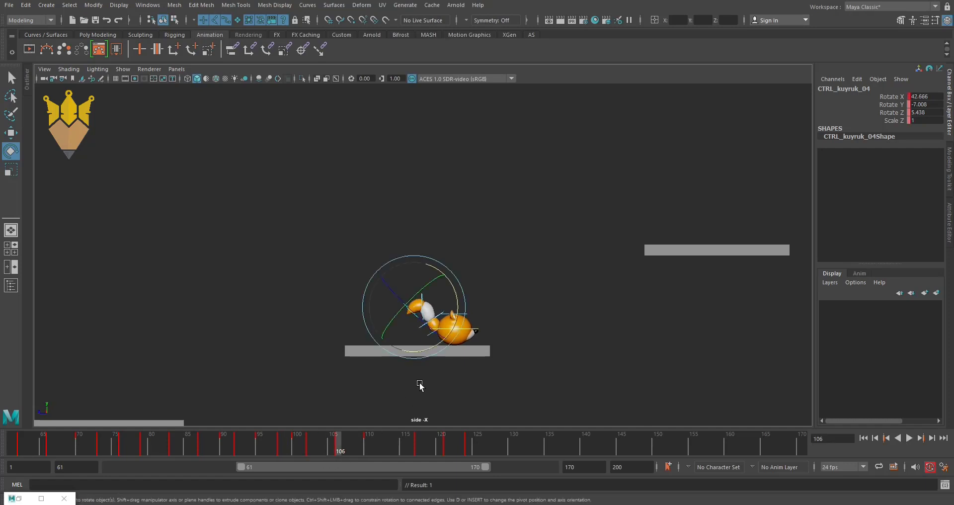
At frame 106, swing the second tail control CTRL_kuyruk_02 backward.
click(504, 260)
click(438, 315)
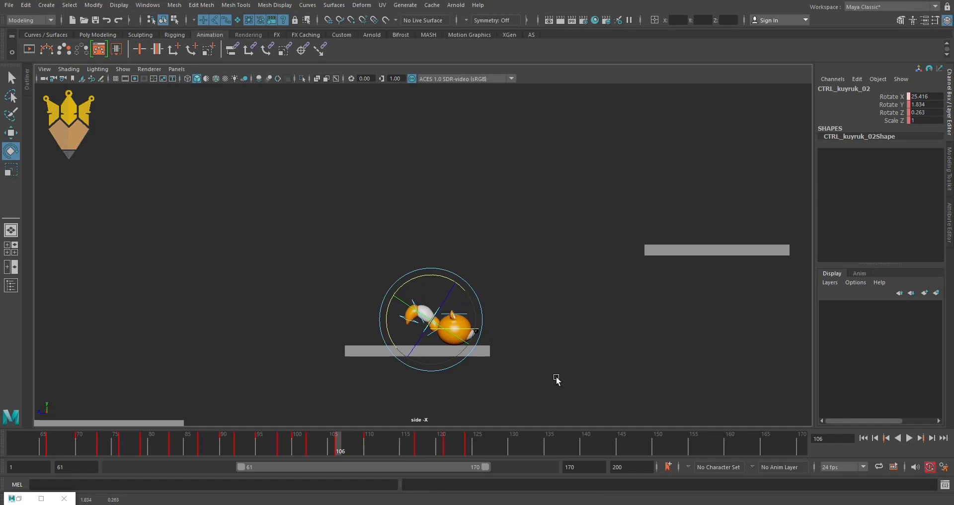
middle_drag(524, 380, 491, 386)
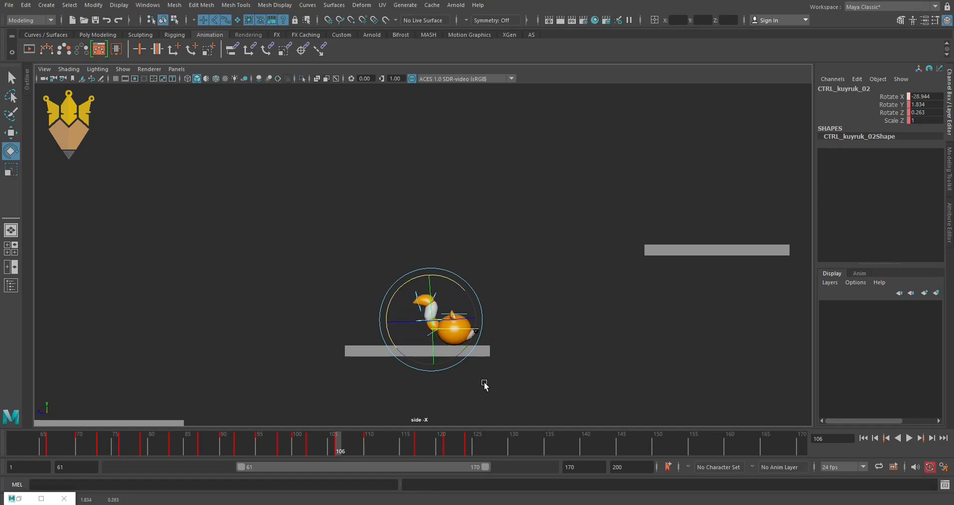
Select CTRL_kuyruk_03 and scrub to frame 110, where it reads Rotate X -58.003.
click(318, 288)
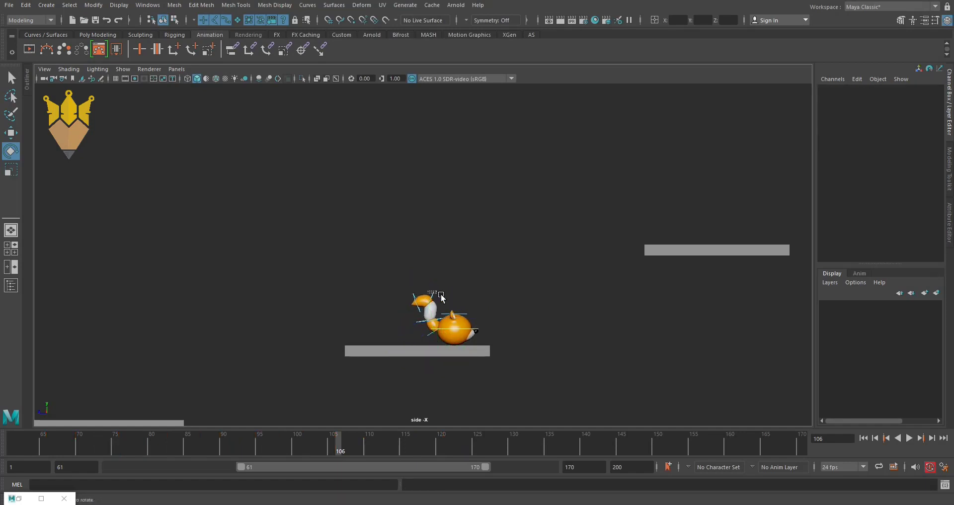
click(442, 297)
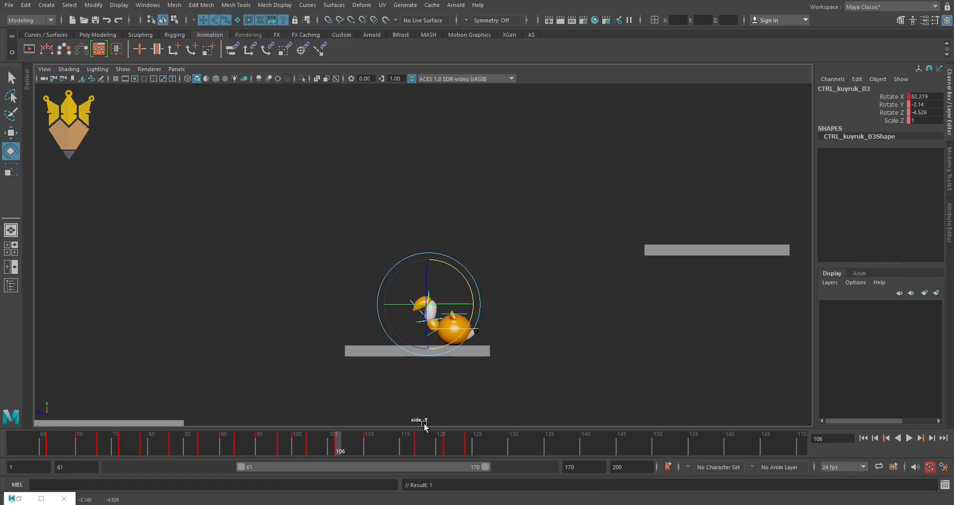
mouse_move(343, 438)
mouse_down()
mouse_move(301, 450)
mouse_move(365, 454)
mouse_up()
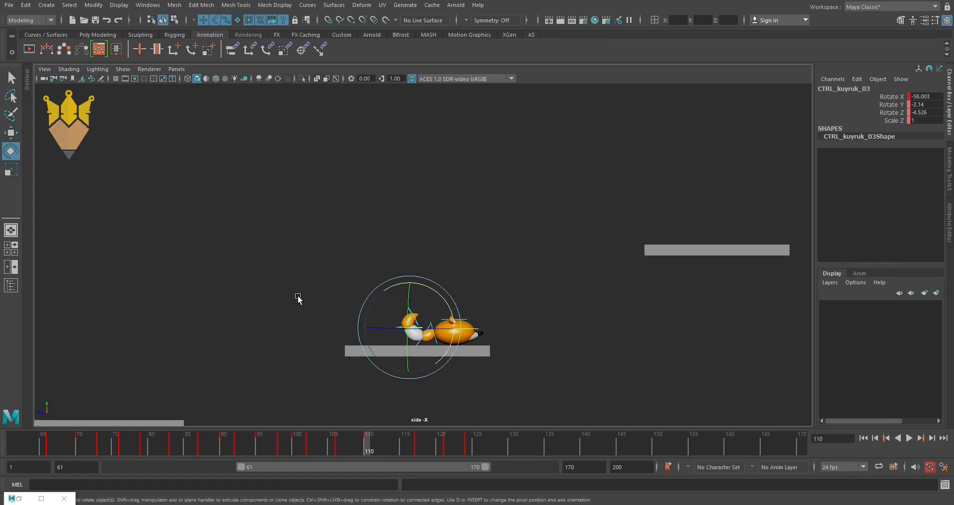
Check the second and third tail controls, then scrub back from frame 110 to 94.
click(376, 339)
click(417, 347)
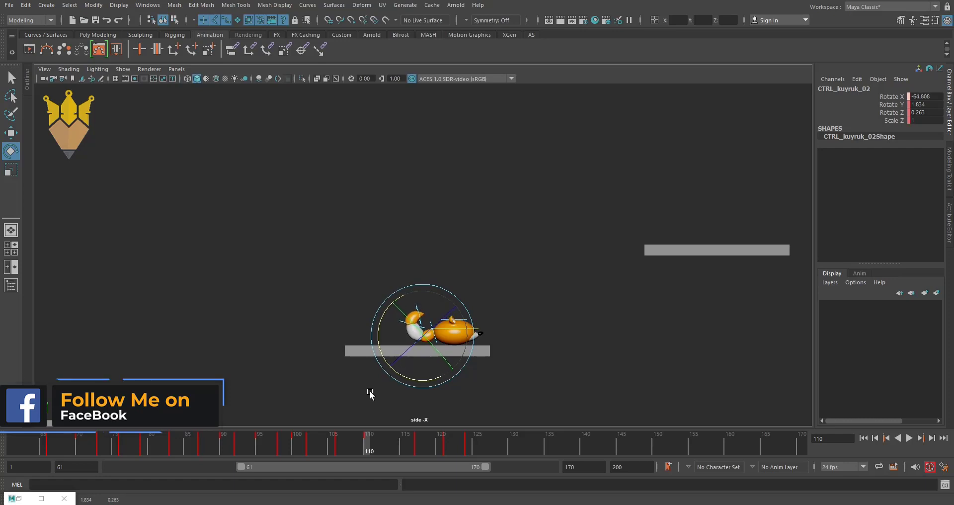
click(383, 302)
drag(400, 329, 401, 330)
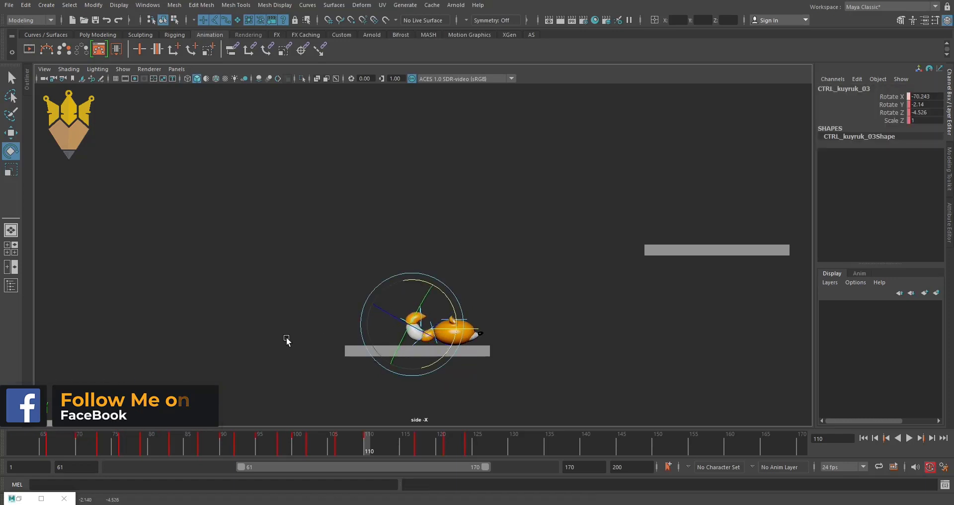
drag(403, 279, 428, 306)
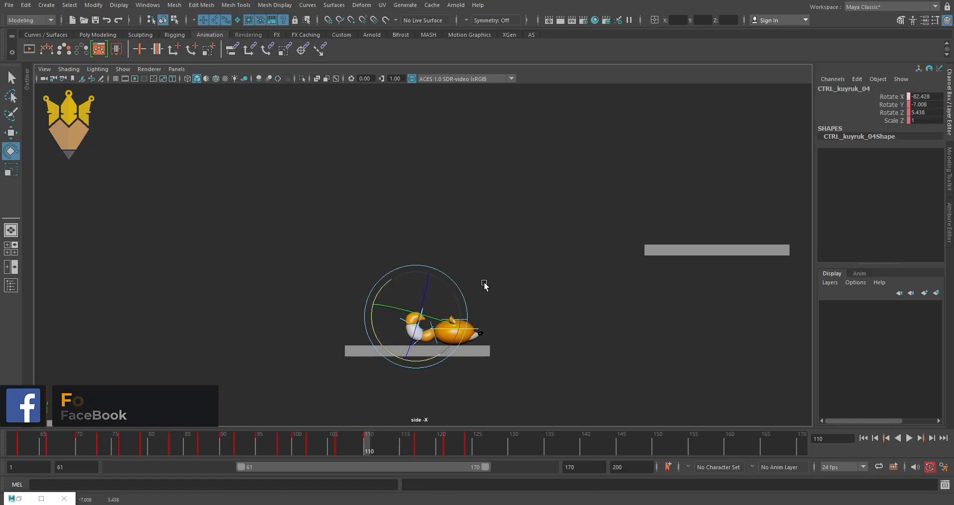
mouse_move(383, 436)
mouse_down()
mouse_move(223, 440)
mouse_move(320, 463)
mouse_up()
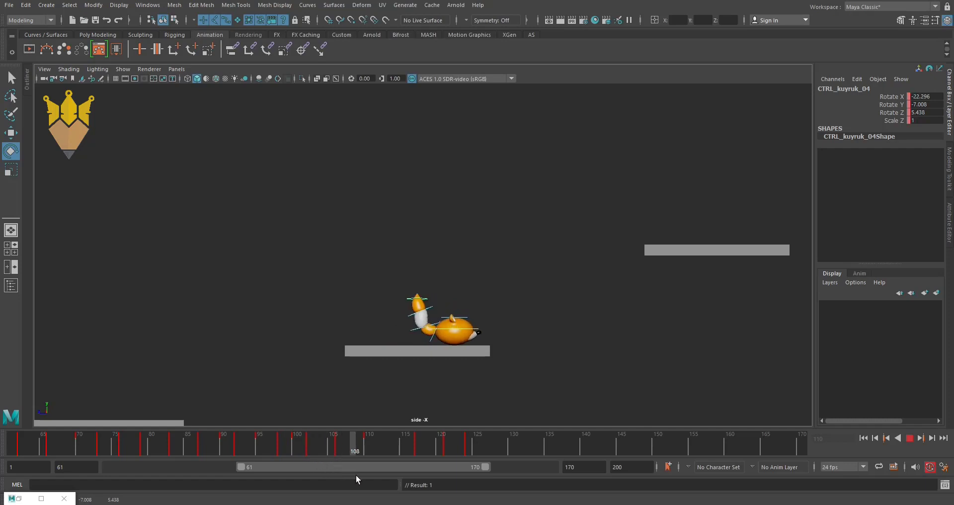
Scrub the Time Slider forward past frame 108 to frame 126.
mouse_move(320, 464)
mouse_down()
mouse_move(306, 475)
mouse_move(492, 485)
mouse_move(201, 473)
mouse_move(482, 472)
mouse_up()
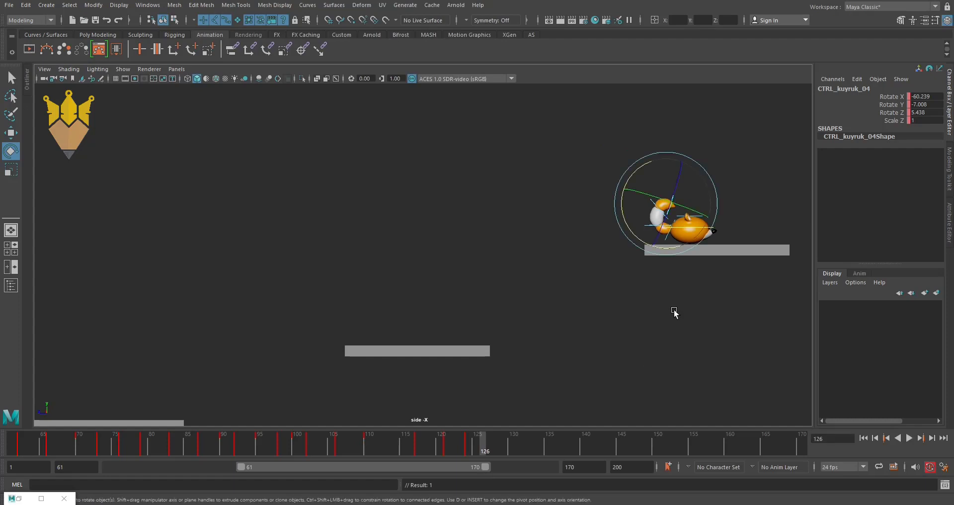
At frame 126, rotate the tail base CTRL_kuyruk_01 lower.
click(669, 272)
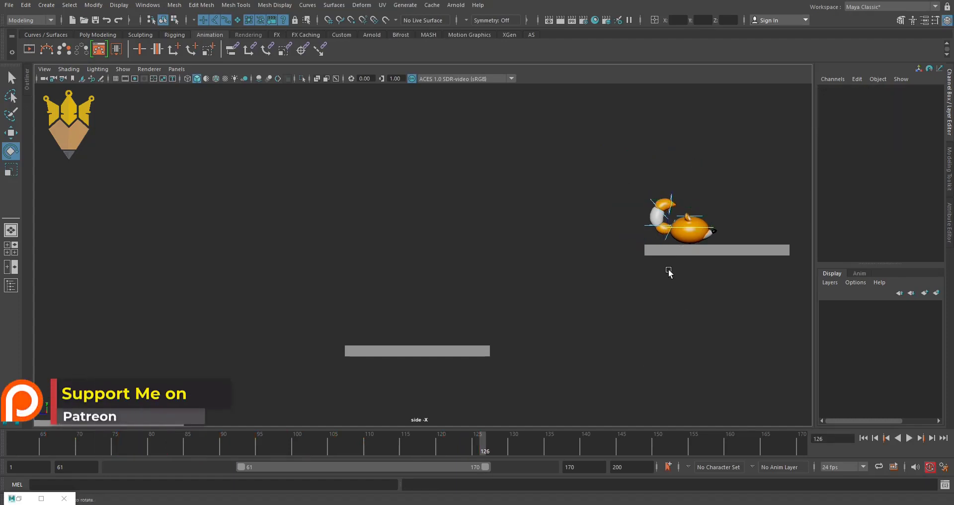
click(665, 243)
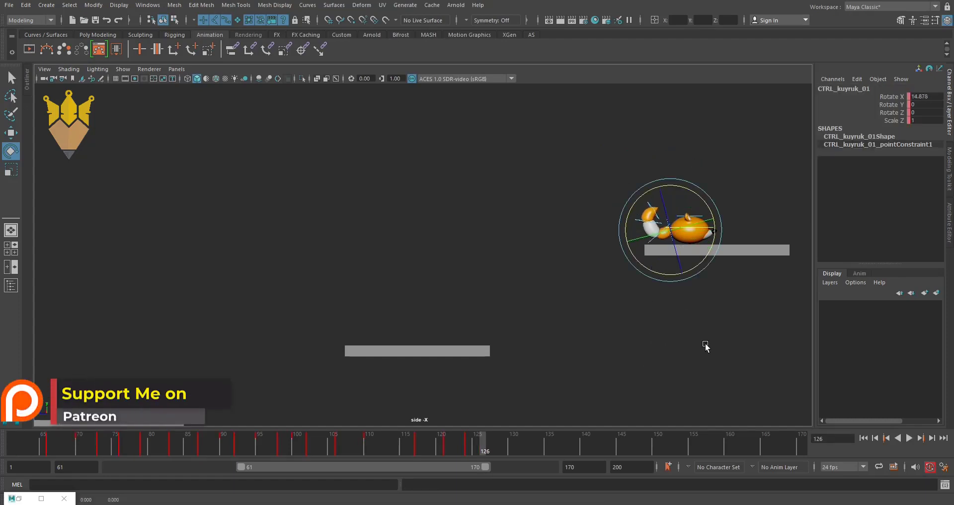
click(621, 276)
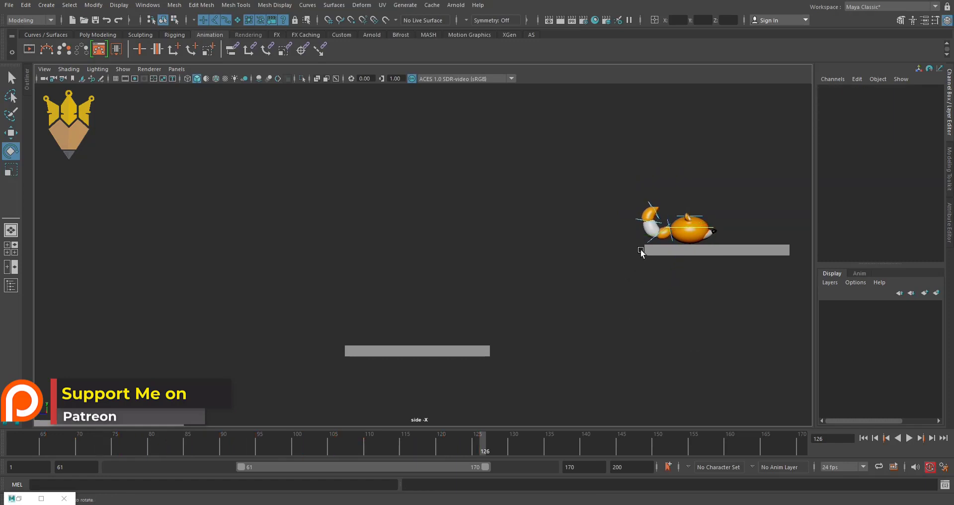
click(650, 269)
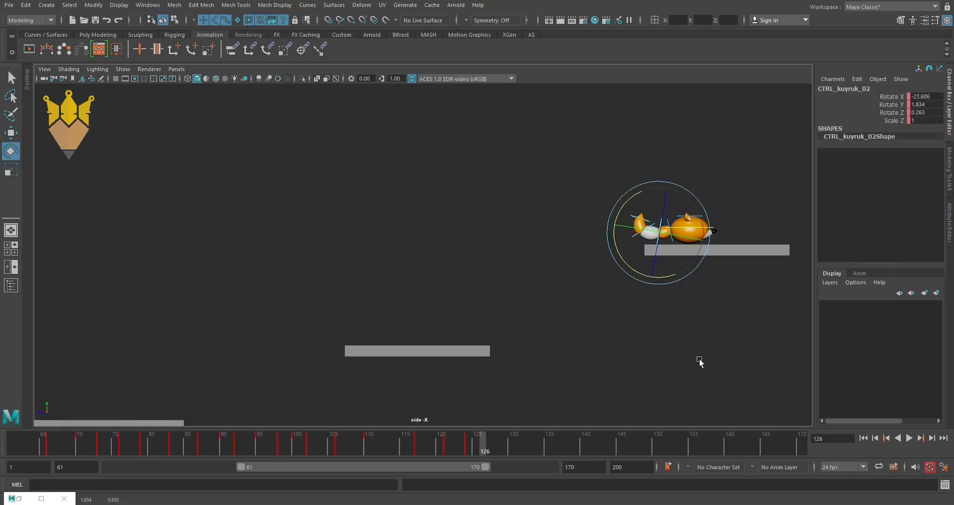
click(665, 352)
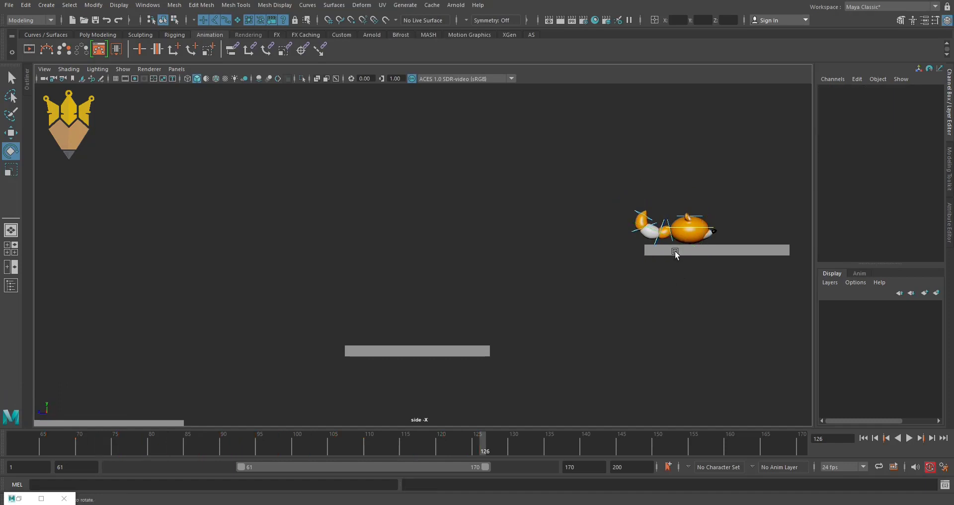
click(671, 241)
middle_drag(639, 347, 675, 350)
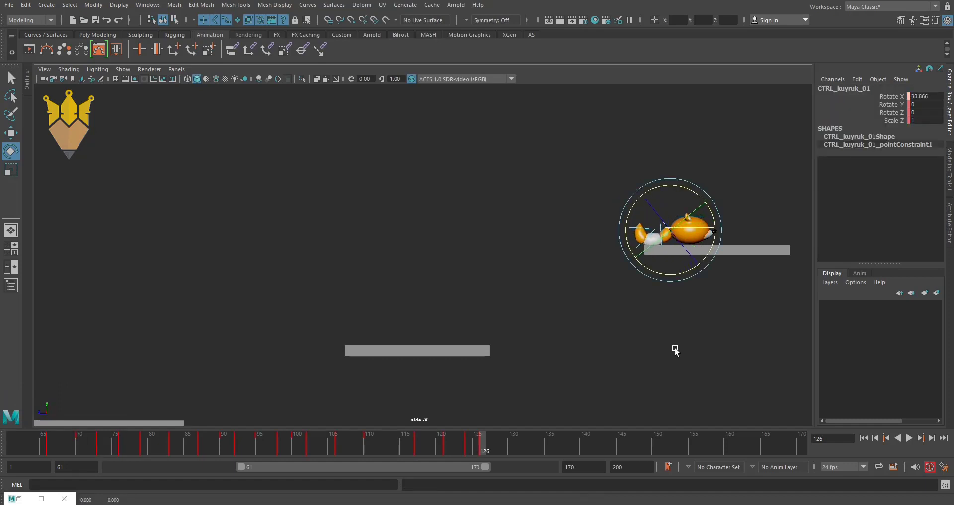
Rotate CTRL_kuyruk_02 and CTRL_kuyruk_03 downward, then select the tail tip and scrub the timeline.
click(602, 302)
click(650, 268)
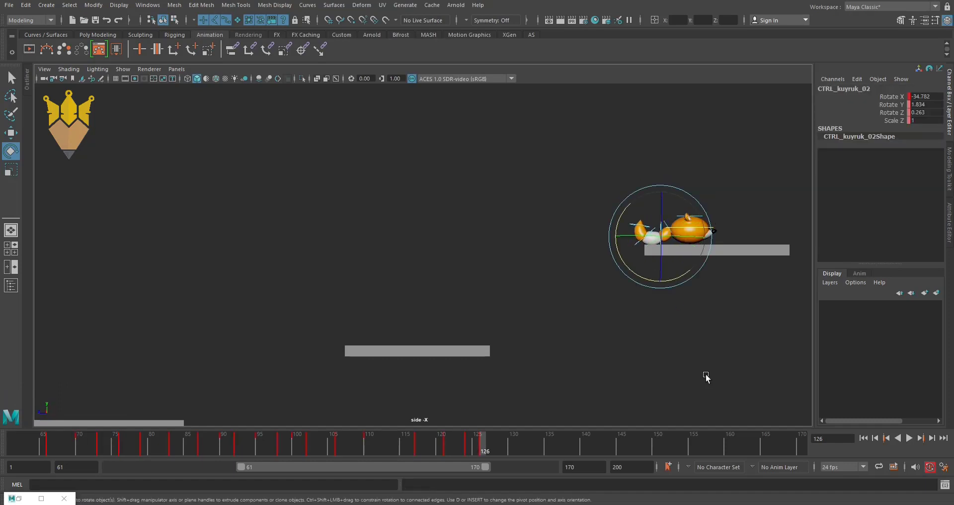
middle_drag(705, 380, 687, 377)
click(567, 311)
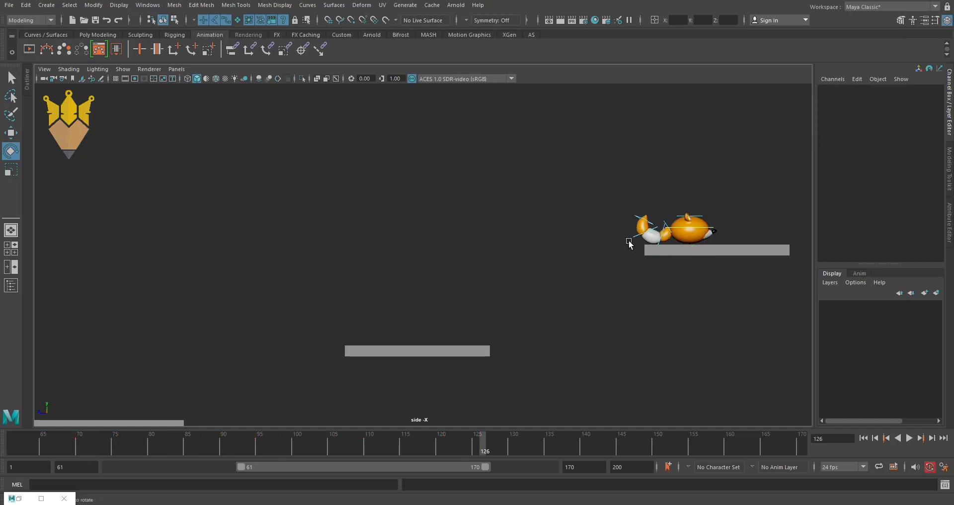
click(630, 243)
middle_drag(625, 283, 617, 351)
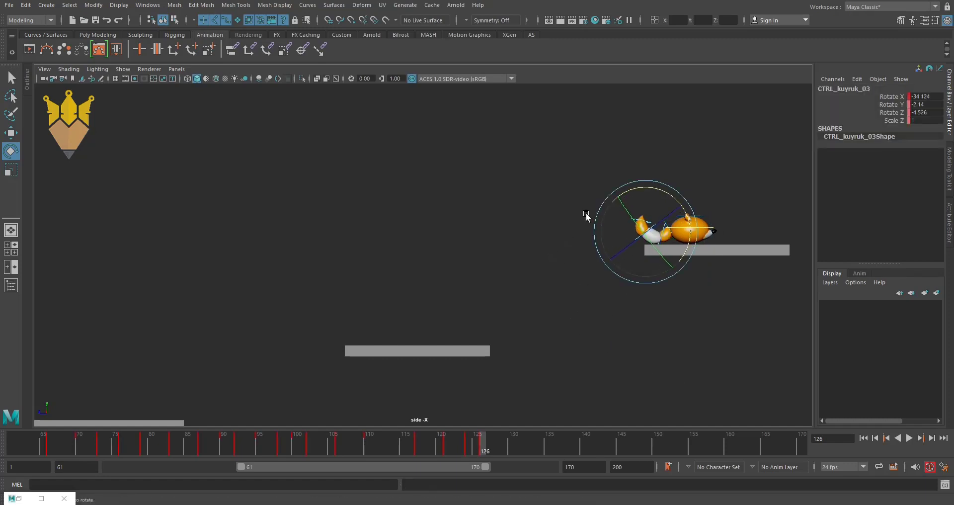
drag(604, 200, 634, 224)
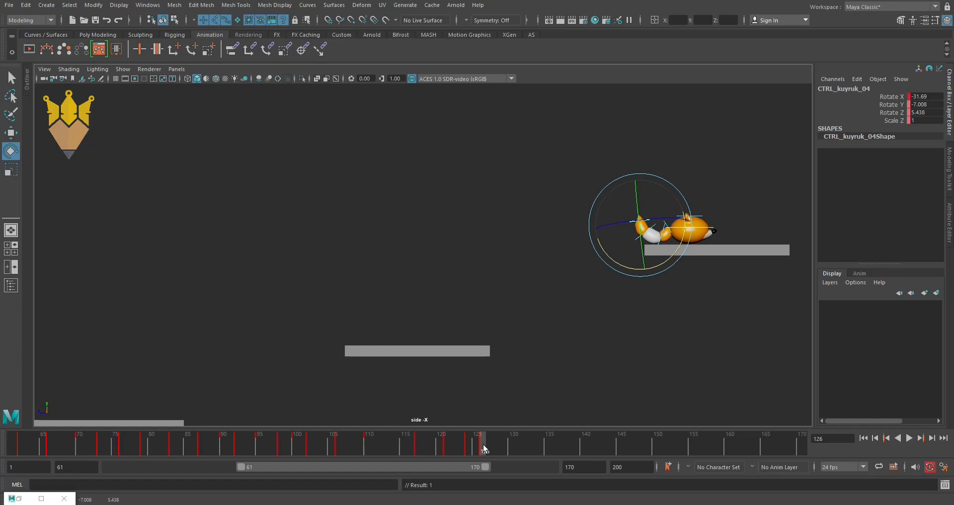
mouse_move(483, 448)
mouse_down()
mouse_move(168, 444)
mouse_move(333, 469)
mouse_move(523, 481)
mouse_move(417, 478)
mouse_move(516, 481)
mouse_move(497, 481)
mouse_up()
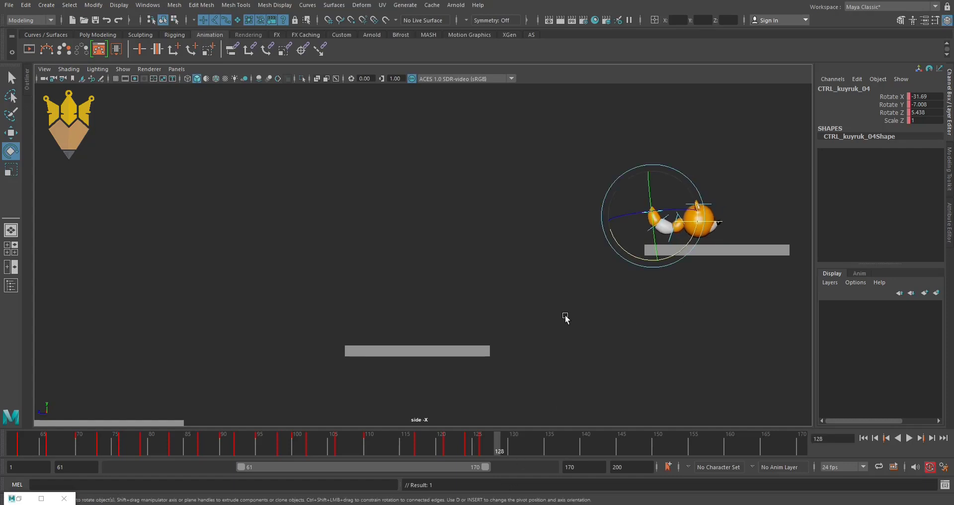
Flatten CTRL_kuyruk_02 and rotate CTRL_kuyruk_03 further down at frame 128.
click(554, 225)
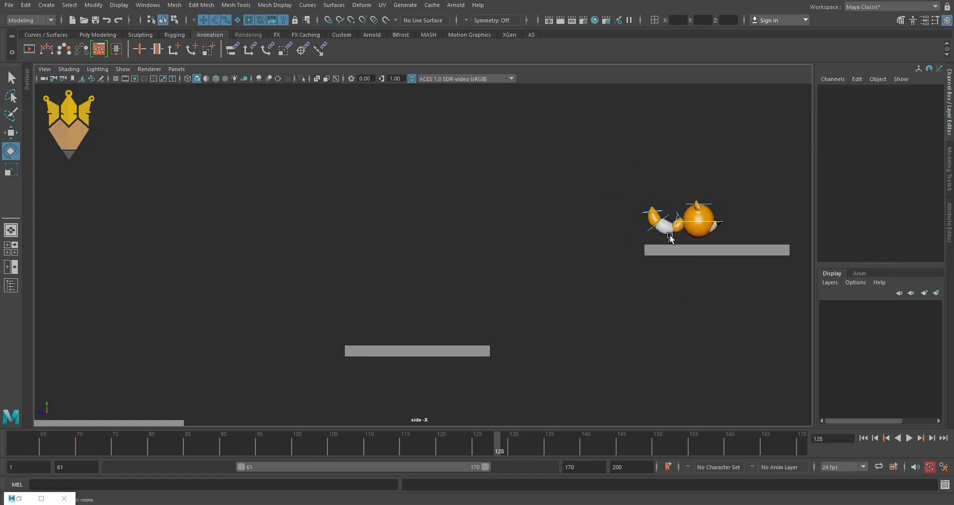
click(671, 238)
middle_drag(632, 280, 661, 300)
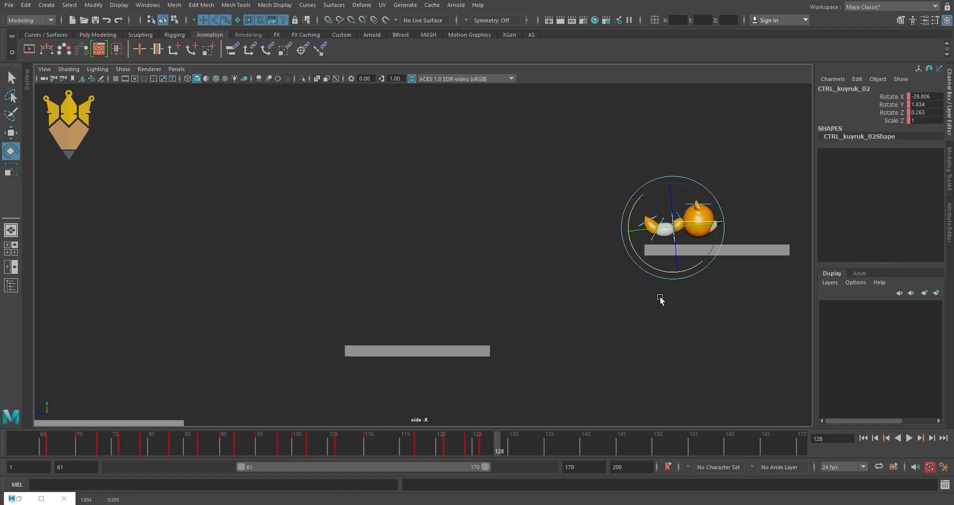
click(583, 262)
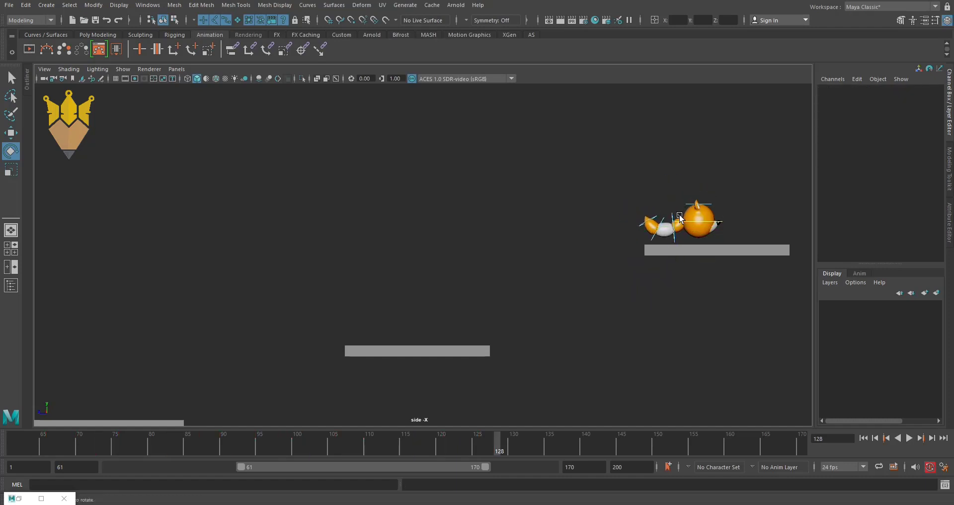
click(680, 218)
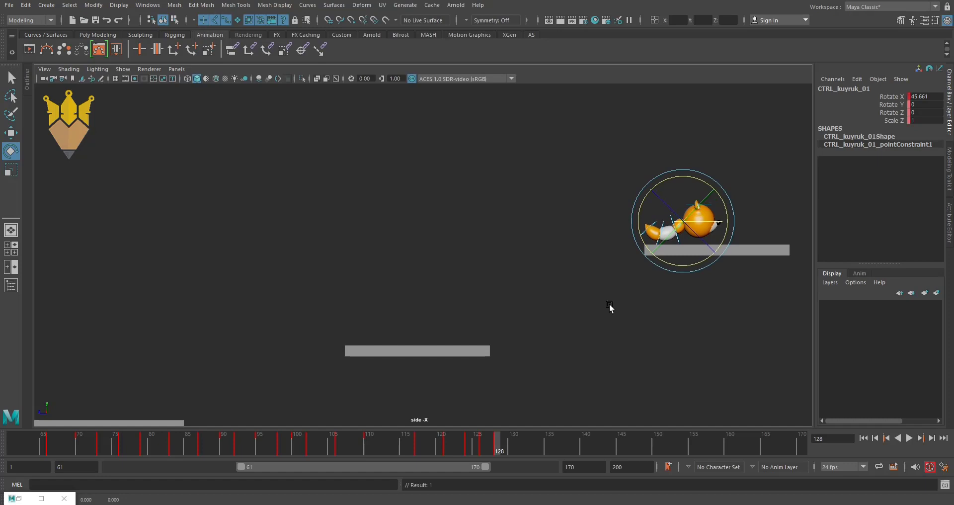
click(638, 251)
click(664, 226)
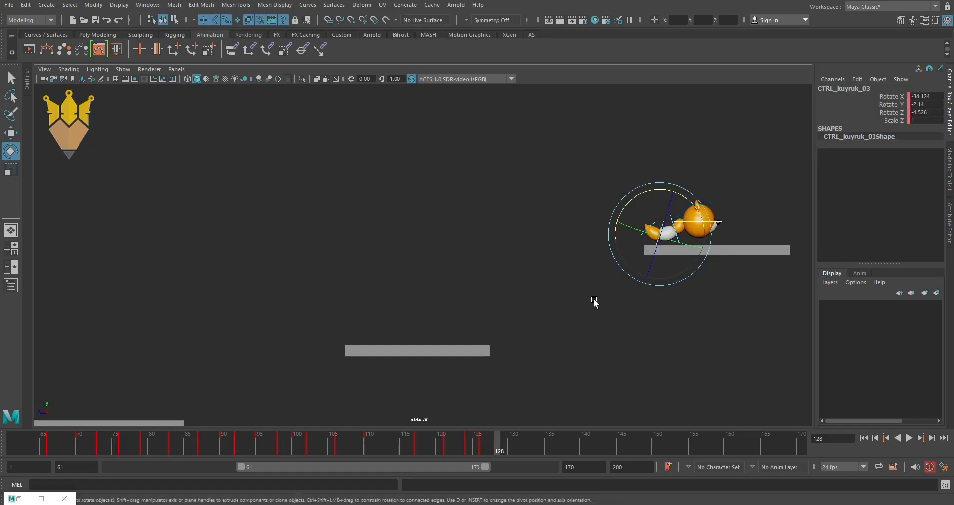
middle_drag(595, 300, 573, 294)
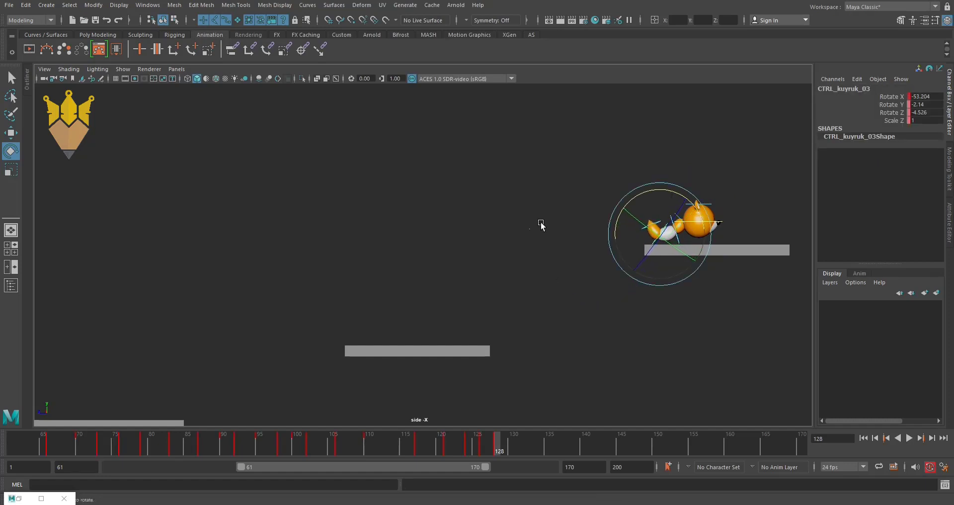
Nudge the tail tip CTRL_kuyruk_04 down to Rotate X -80.889 and review around frame 128.
drag(608, 198, 645, 241)
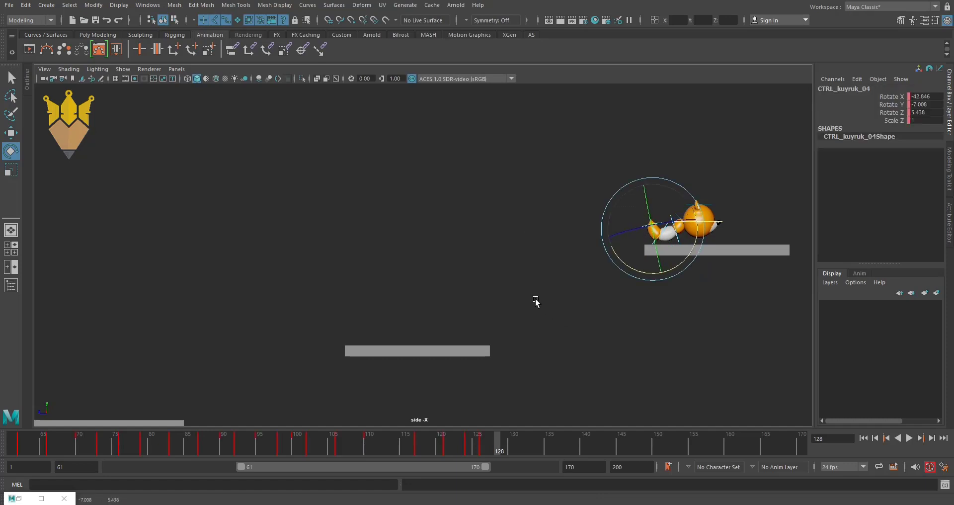
middle_drag(506, 288, 505, 288)
click(552, 191)
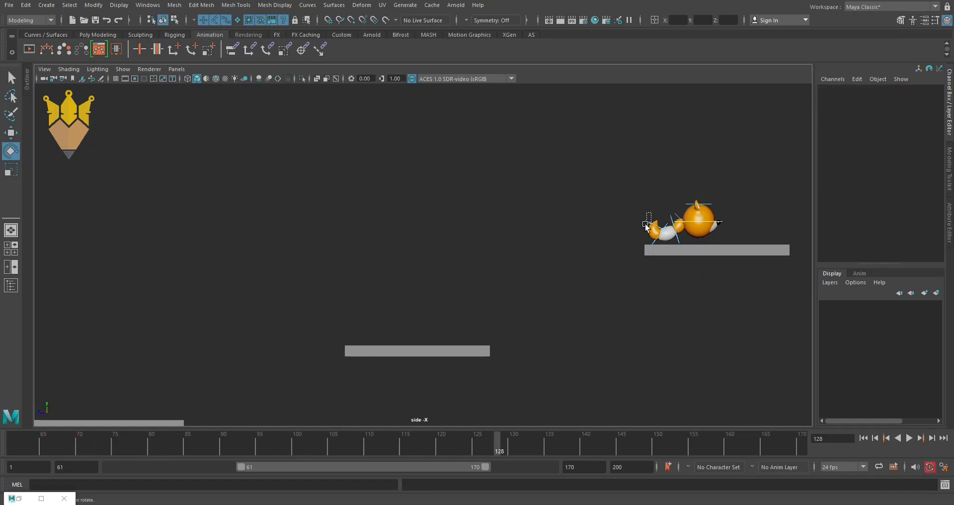
click(646, 225)
mouse_move(490, 444)
mouse_down()
mouse_move(437, 443)
mouse_move(511, 452)
mouse_move(132, 424)
mouse_move(207, 442)
mouse_move(444, 446)
mouse_move(507, 462)
mouse_move(473, 457)
mouse_move(497, 458)
mouse_up()
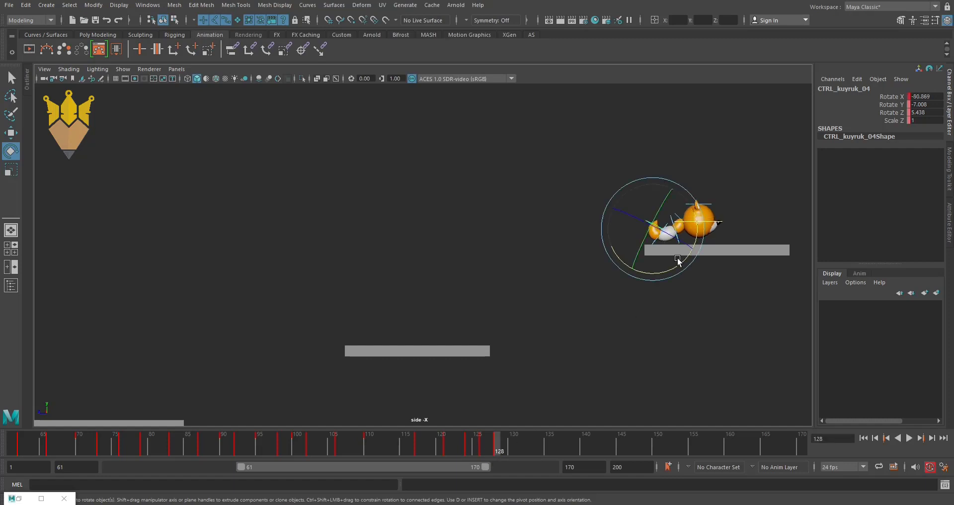
Rotate the second tail control CTRL_kuyruk_02 up to Rotate X 32.334 at frame 128.
click(706, 310)
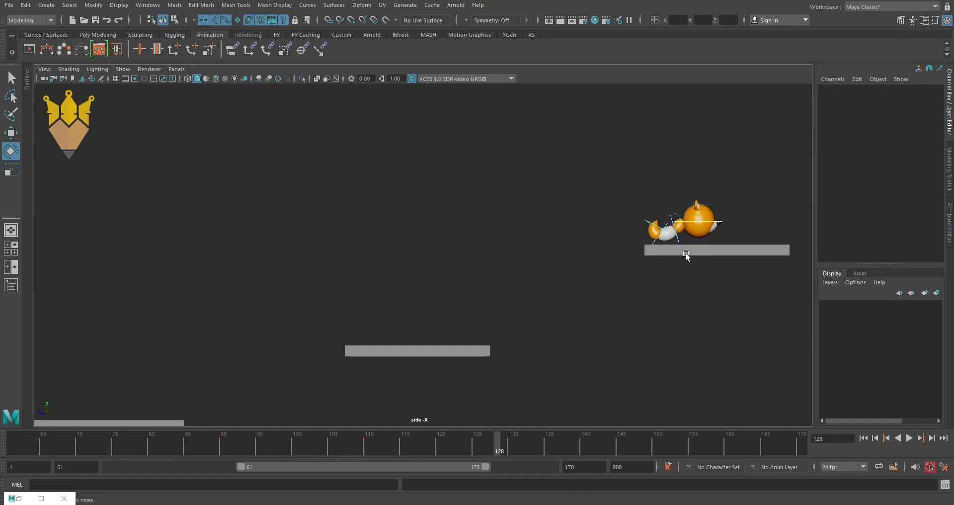
click(677, 216)
mouse_move(686, 336)
middle_down()
mouse_move(619, 323)
mouse_move(647, 375)
mouse_move(702, 367)
middle_up()
click(620, 324)
click(674, 213)
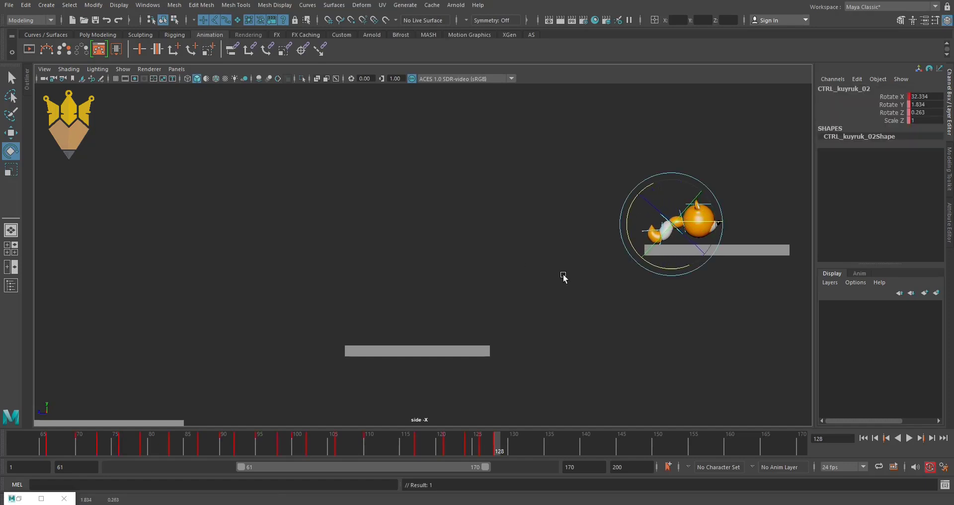
Play back with Alt+V, stop at frame 125, undo the stray rotation, and return to 128.
key(alt+v)
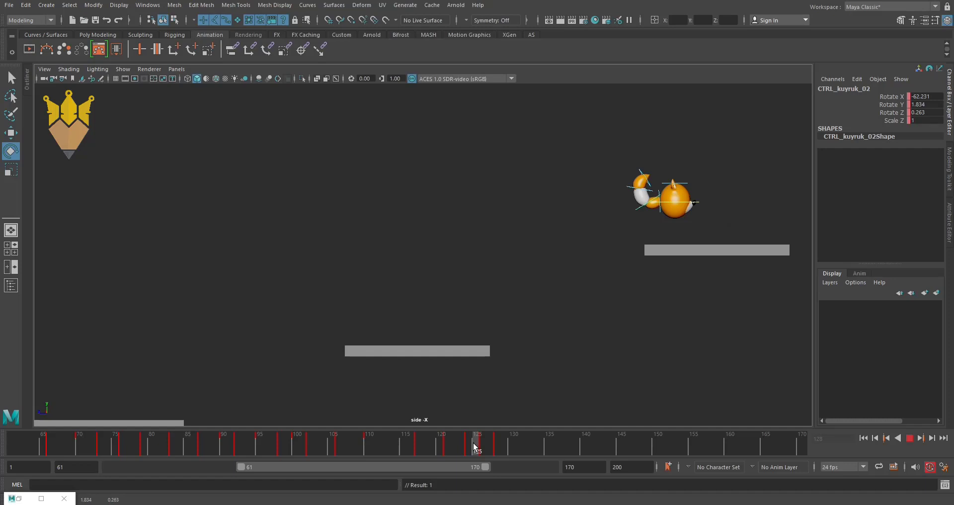
click(475, 448)
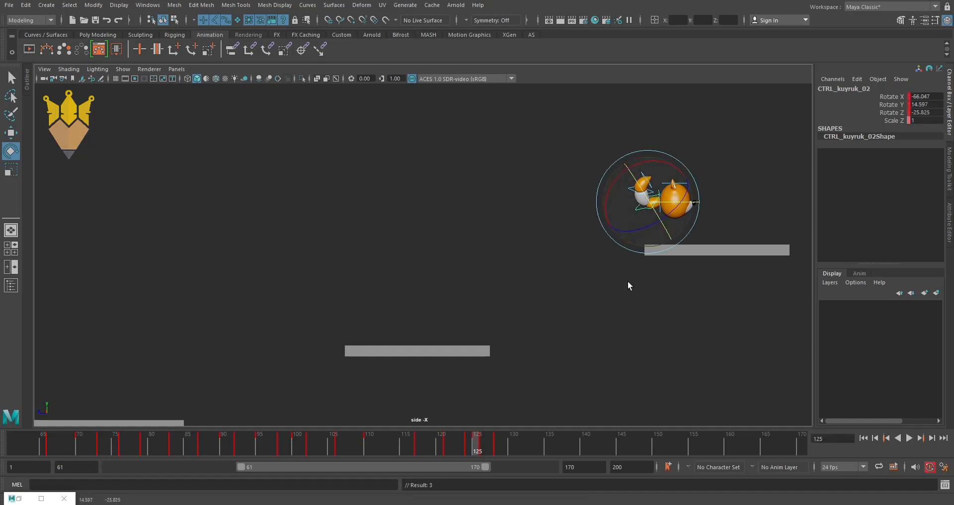
key(ctrl+z)
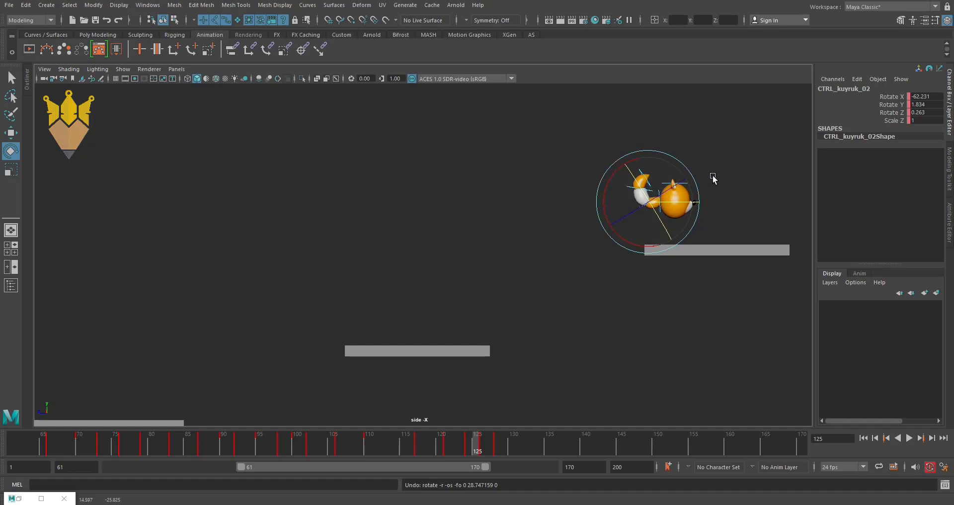
drag(471, 450, 497, 453)
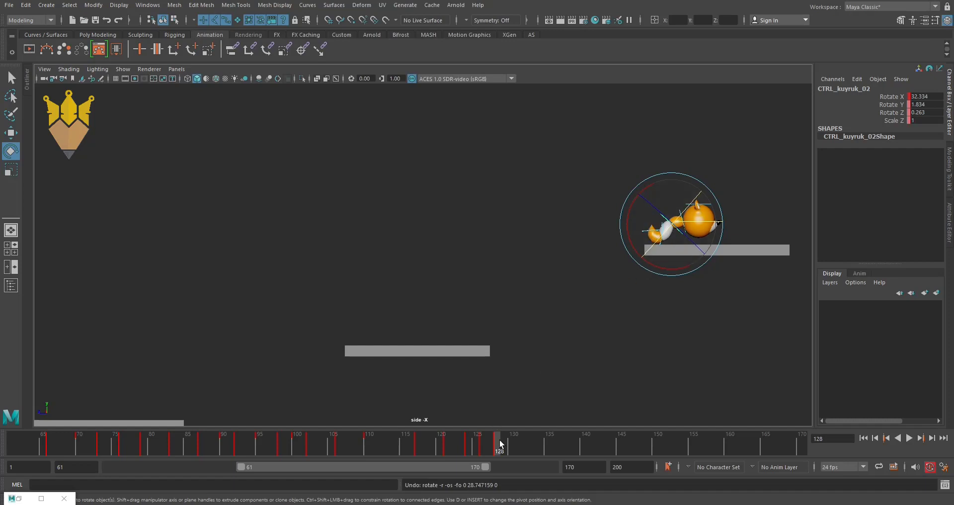
Undo the last rotate and swing CTRL_kuyruk_03 back toward level.
click(681, 236)
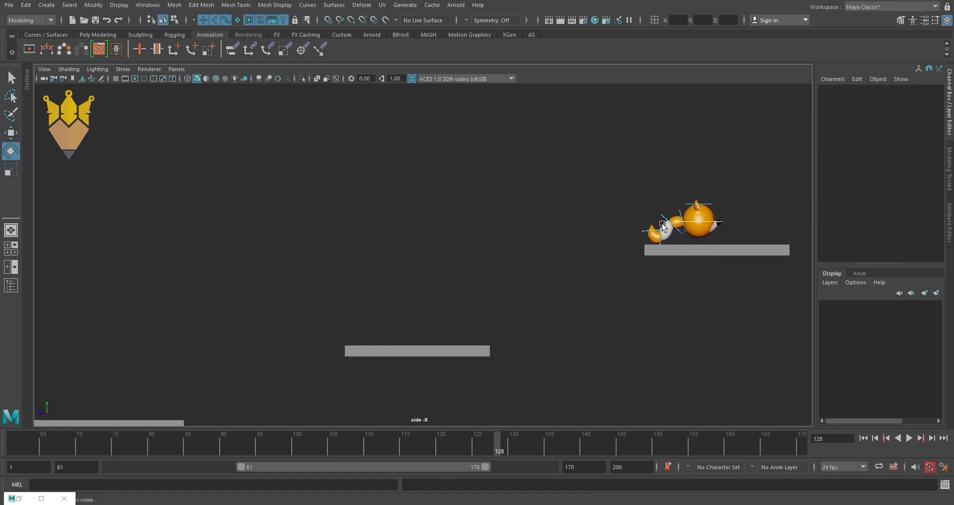
click(663, 226)
key(ctrl+z)
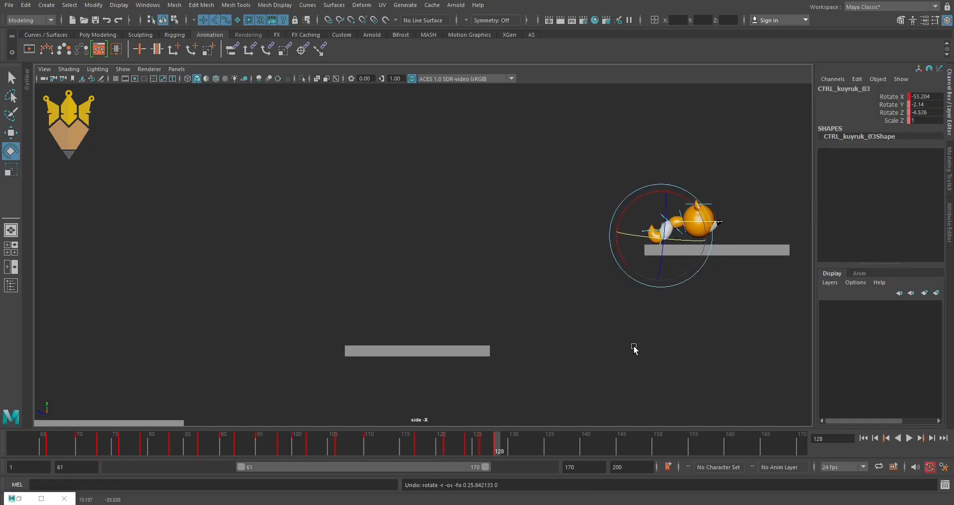
drag(626, 264, 635, 381)
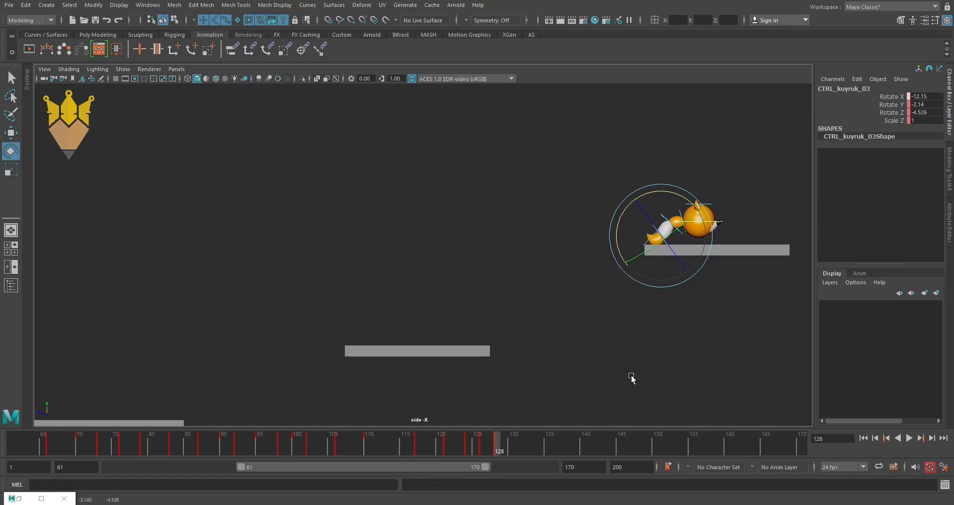
Tilt CTRL_kuyruk_03 to Rotate X 4.254, then scrub to frame 130.
click(577, 292)
click(681, 217)
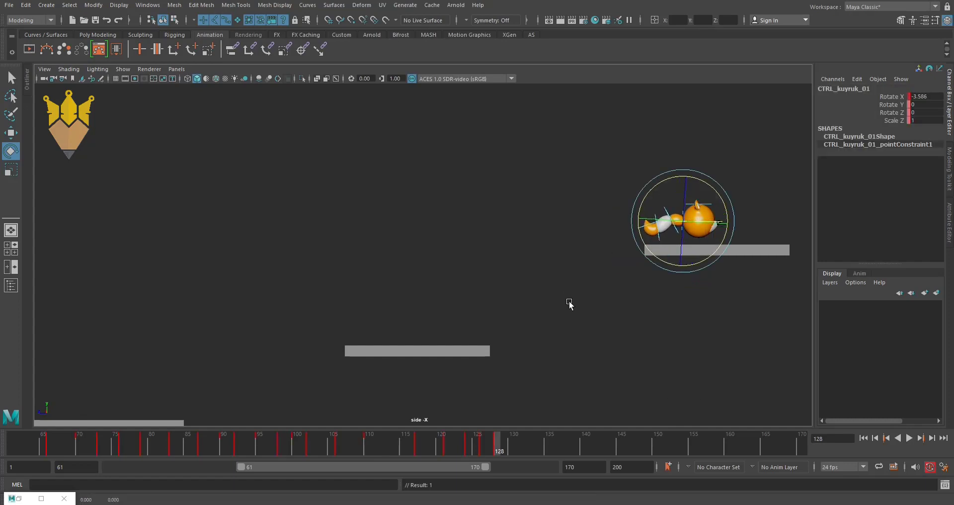
click(570, 304)
click(667, 213)
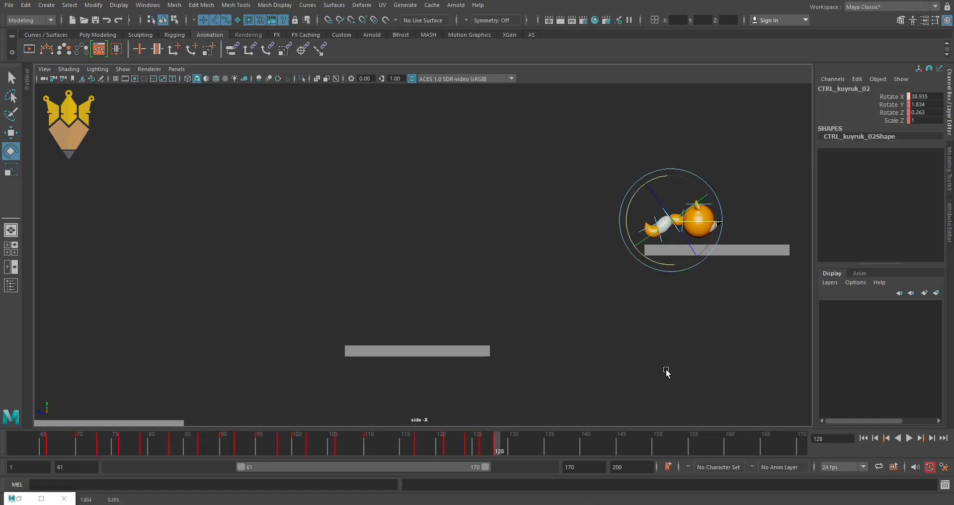
click(581, 287)
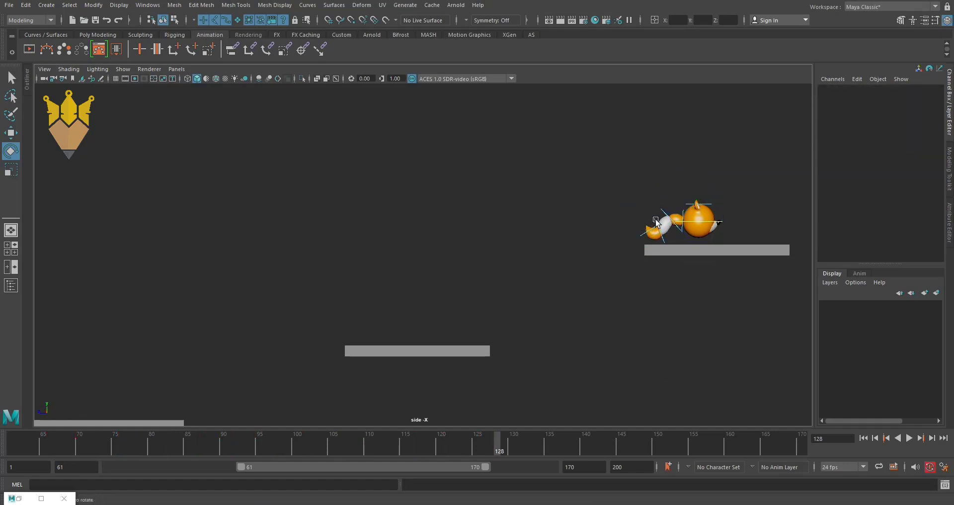
click(639, 235)
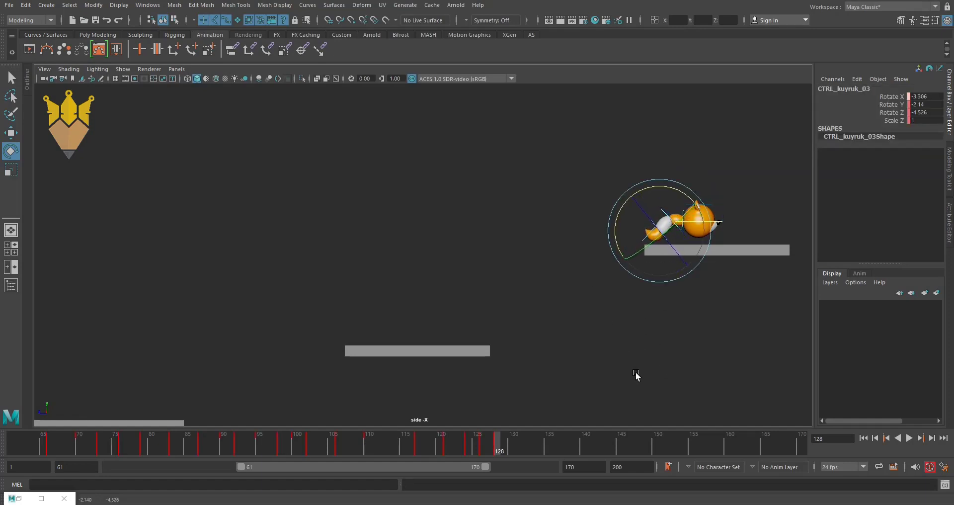
middle_drag(636, 374, 648, 370)
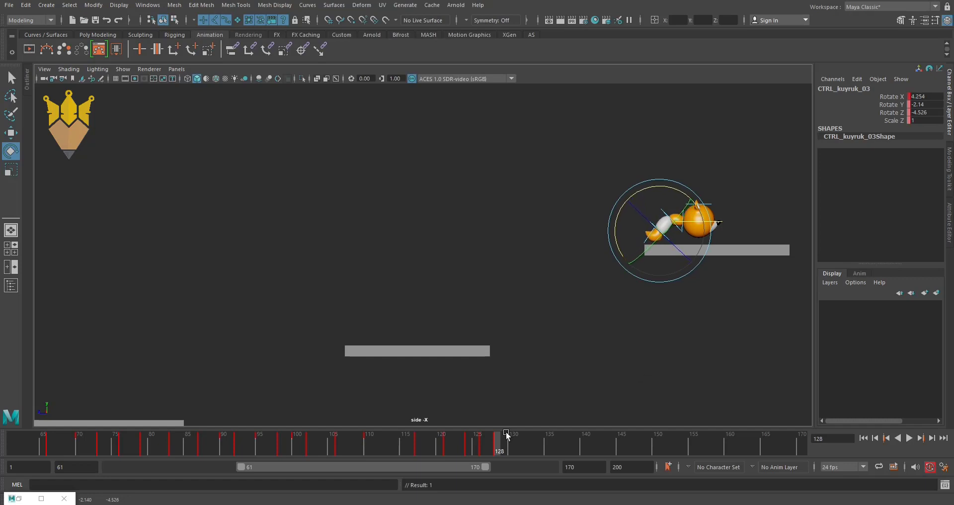
mouse_move(500, 449)
mouse_down()
mouse_move(451, 452)
mouse_move(512, 462)
mouse_up()
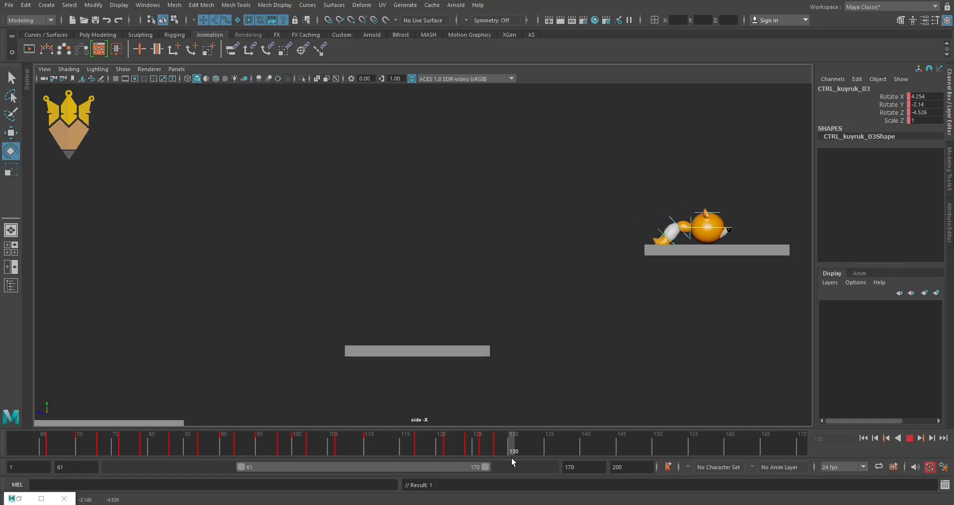
At frame 130, select CTRL_kuyruk_01 through the tip CTRL_kuyruk_04 in turn to adjust each rotation.
click(708, 248)
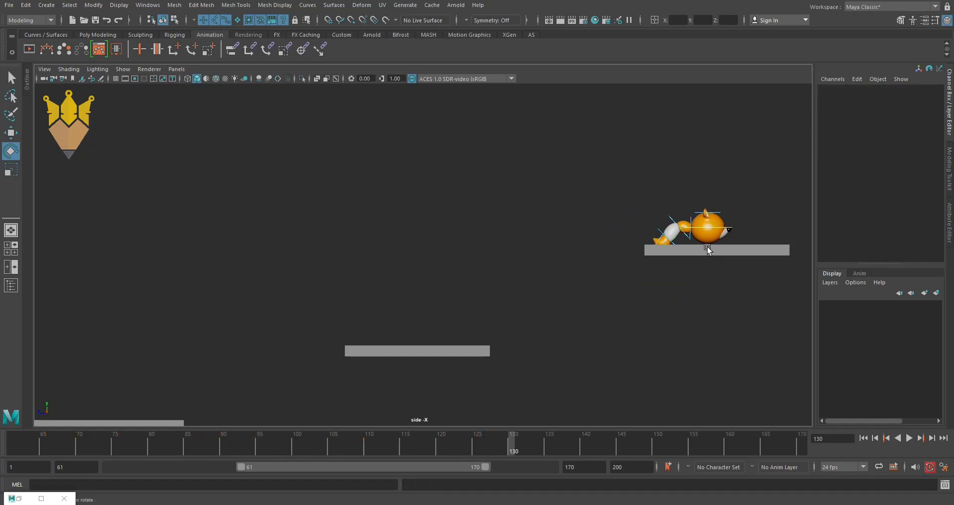
click(695, 223)
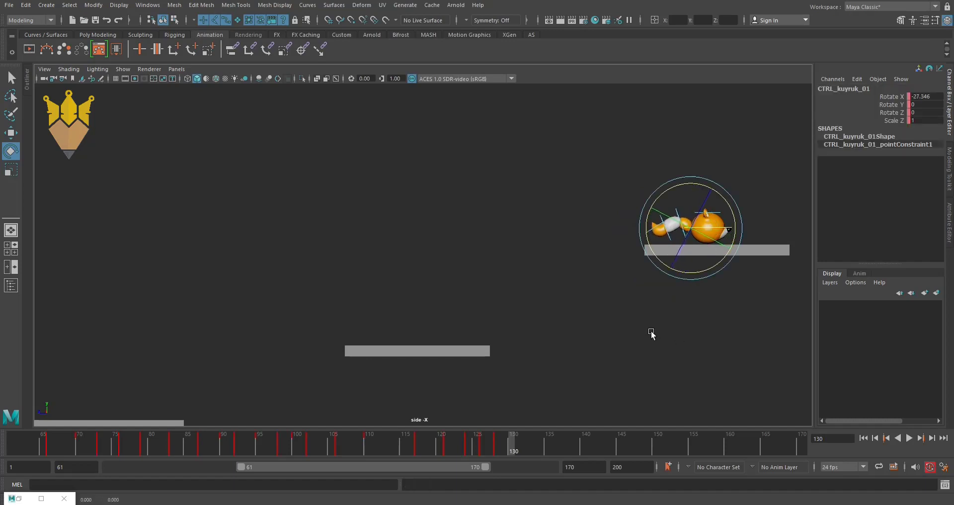
click(531, 204)
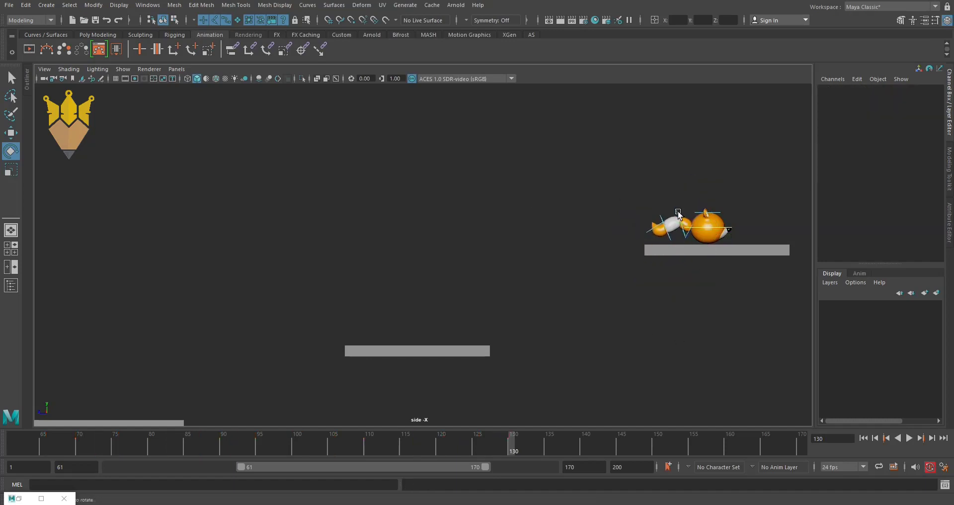
click(678, 214)
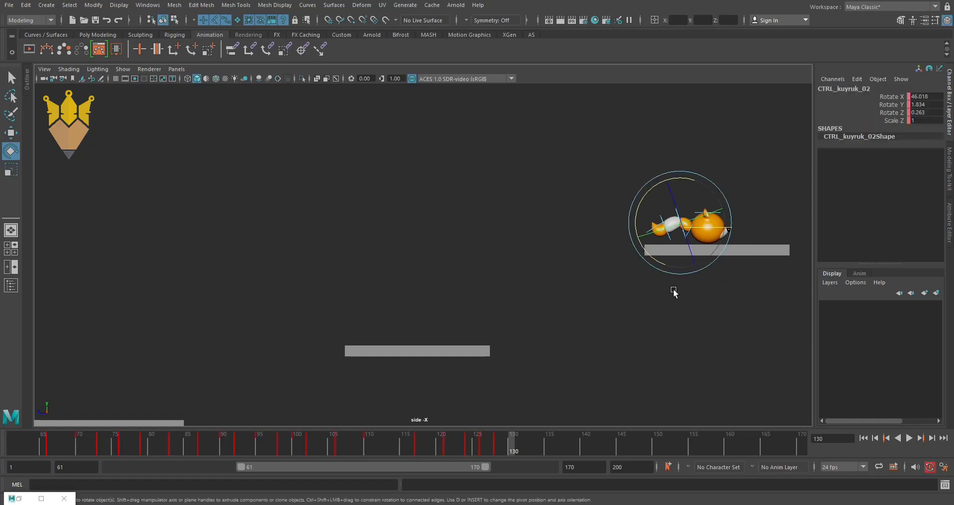
click(578, 185)
click(662, 222)
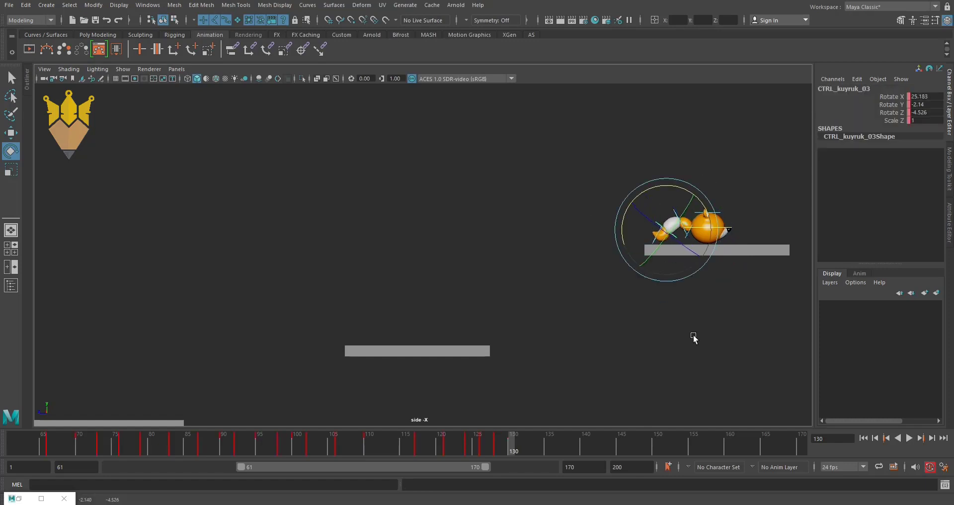
click(593, 287)
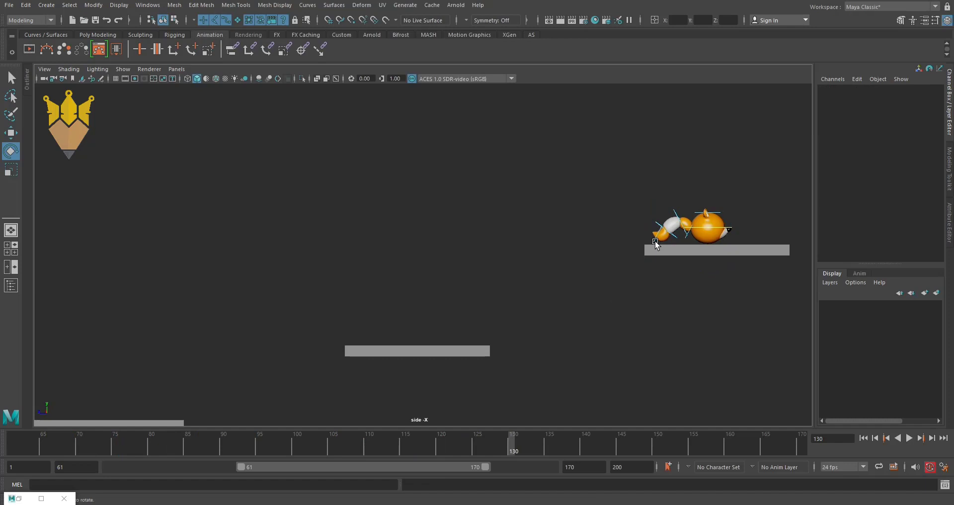
click(655, 243)
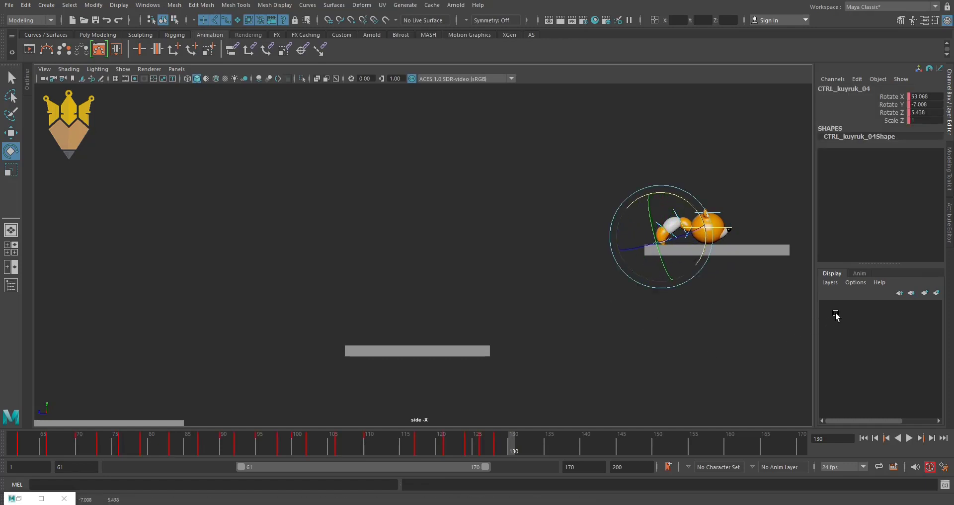
click(787, 311)
Revisit the third, first, second and tip controls, ending on CTRL_kuyruk_03 at Rotate X 62.11.
click(658, 225)
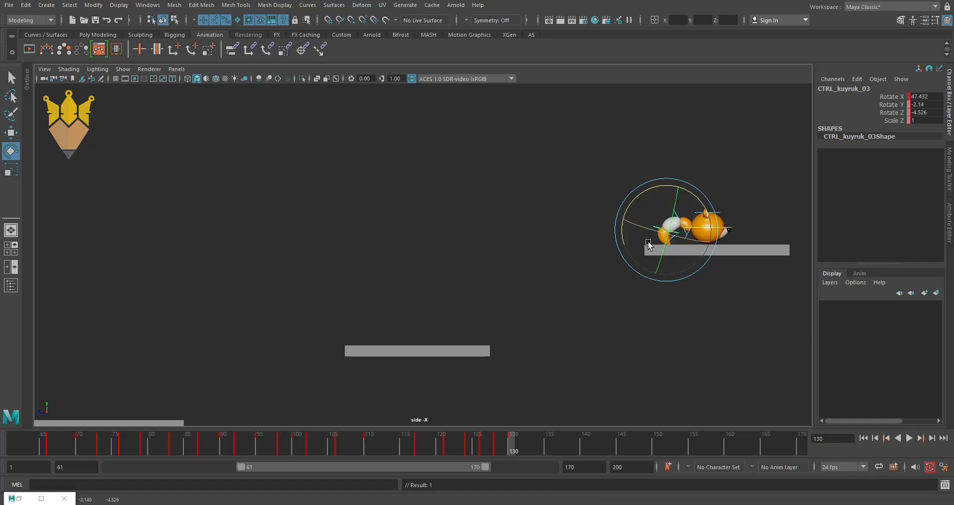
click(685, 249)
click(685, 238)
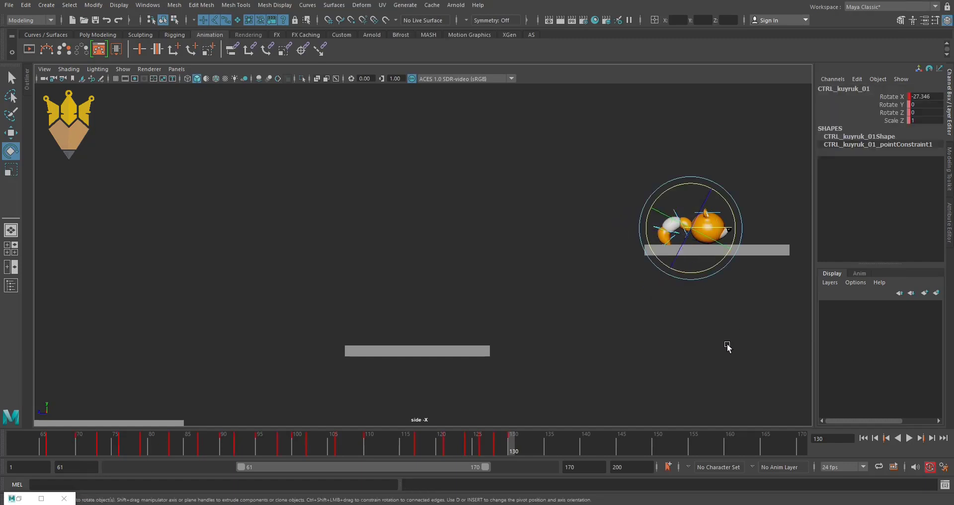
click(707, 343)
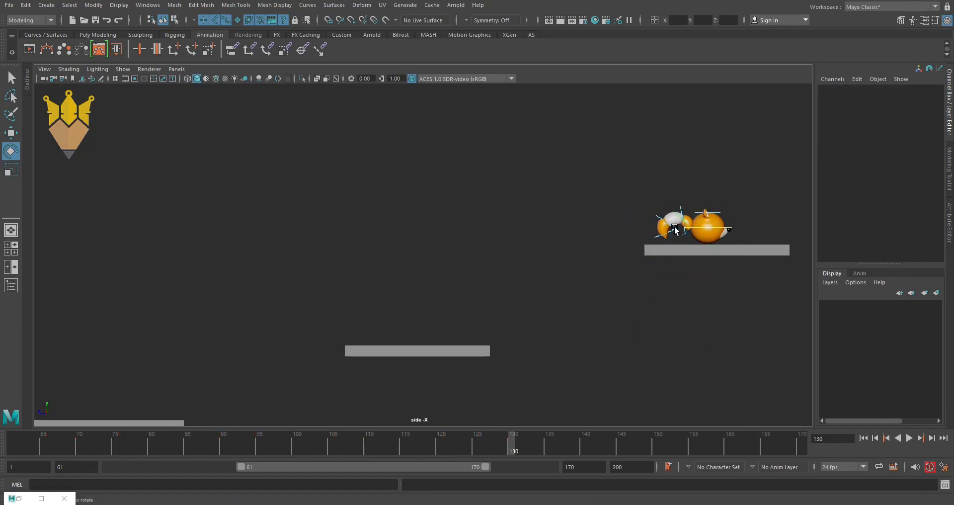
click(683, 207)
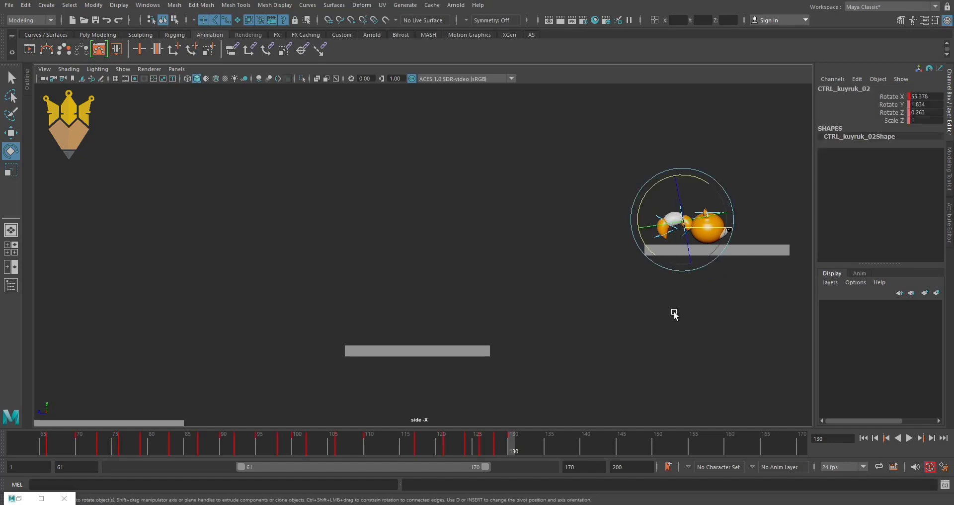
click(685, 337)
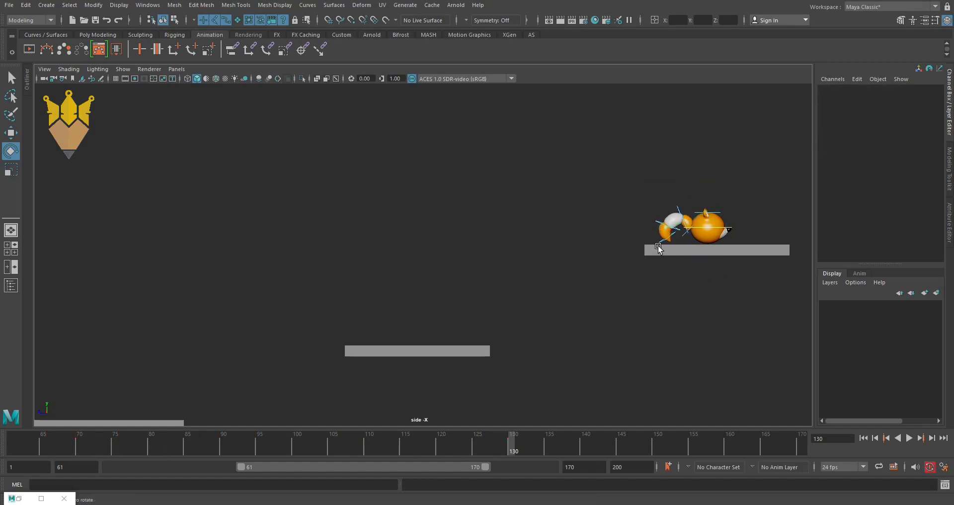
click(660, 244)
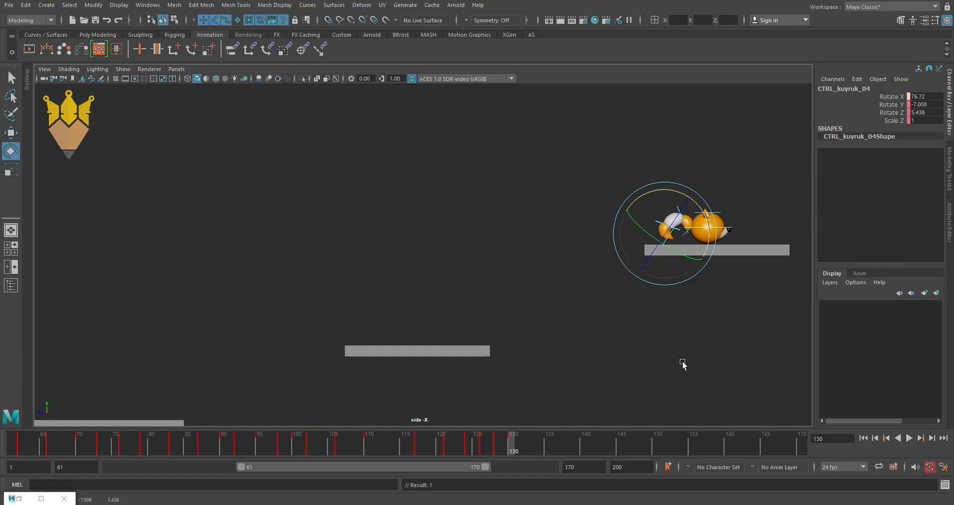
click(666, 349)
click(660, 224)
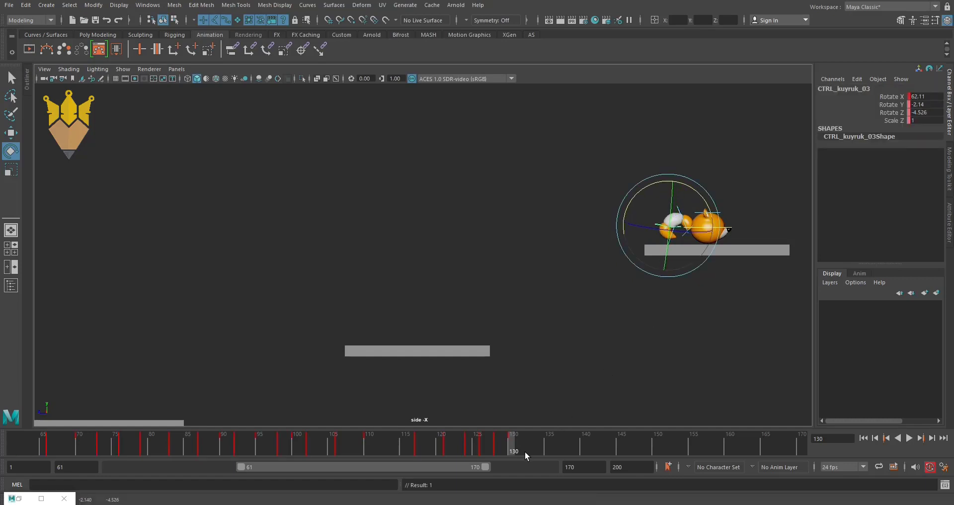
mouse_move(526, 456)
mouse_down()
mouse_move(299, 451)
mouse_move(624, 463)
mouse_move(86, 454)
mouse_up()
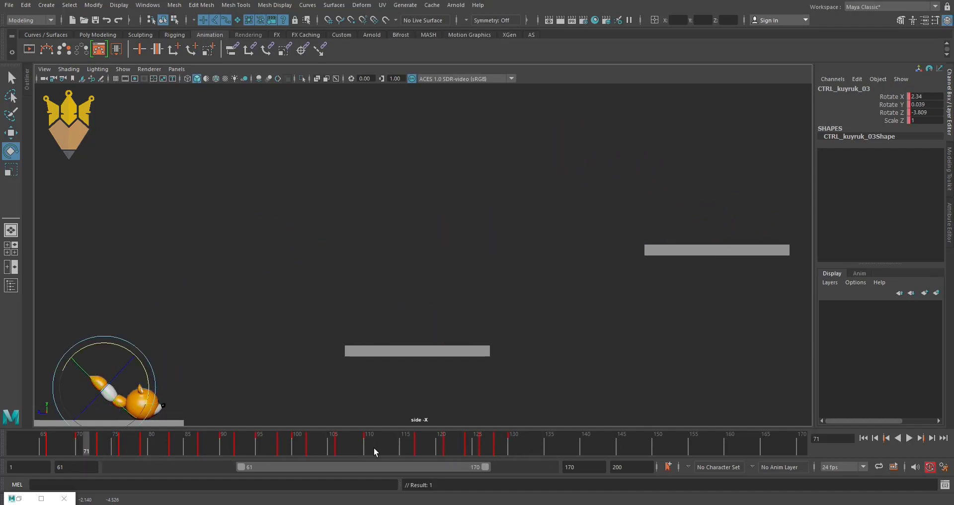
mouse_move(511, 451)
mouse_down()
mouse_move(727, 456)
mouse_move(525, 458)
mouse_move(404, 475)
mouse_up()
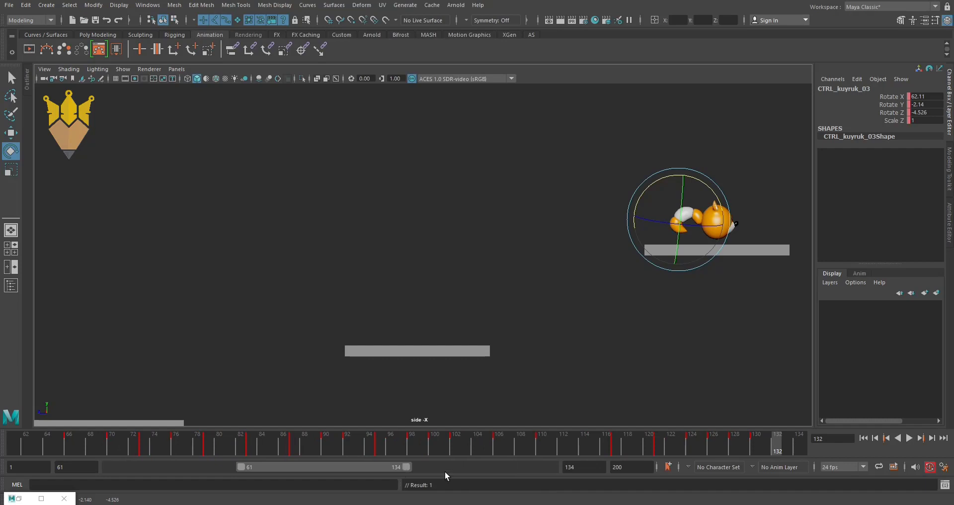
Play the jump over frames 61–134, then scrub through landing frames 109 to 126.
click(909, 438)
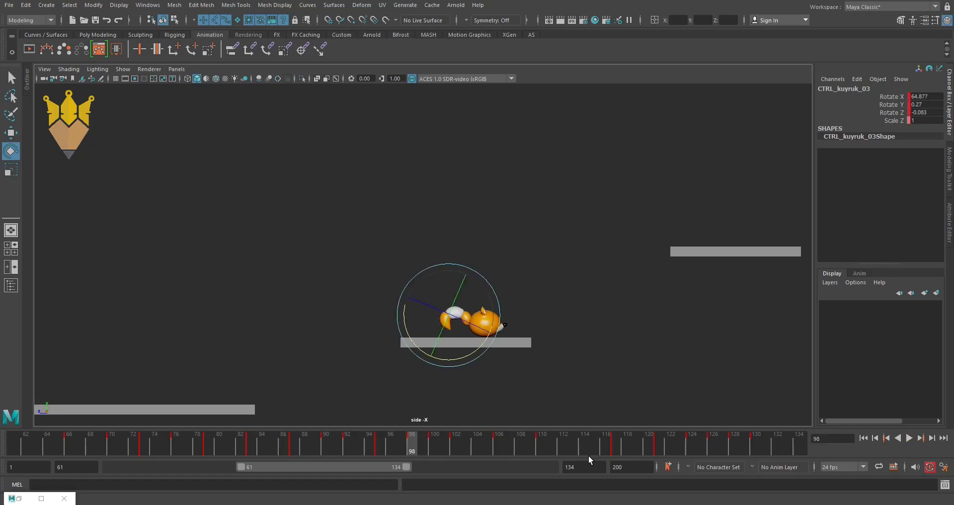
drag(553, 446, 755, 456)
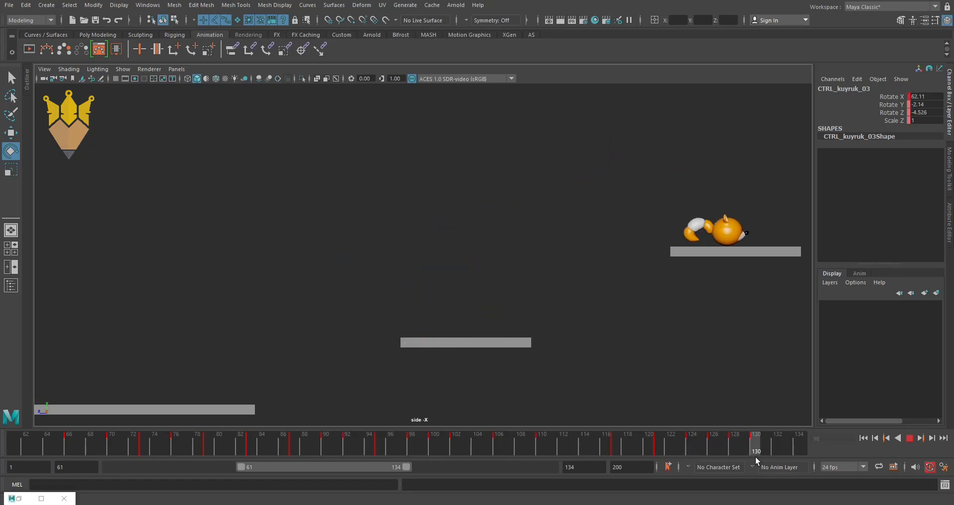